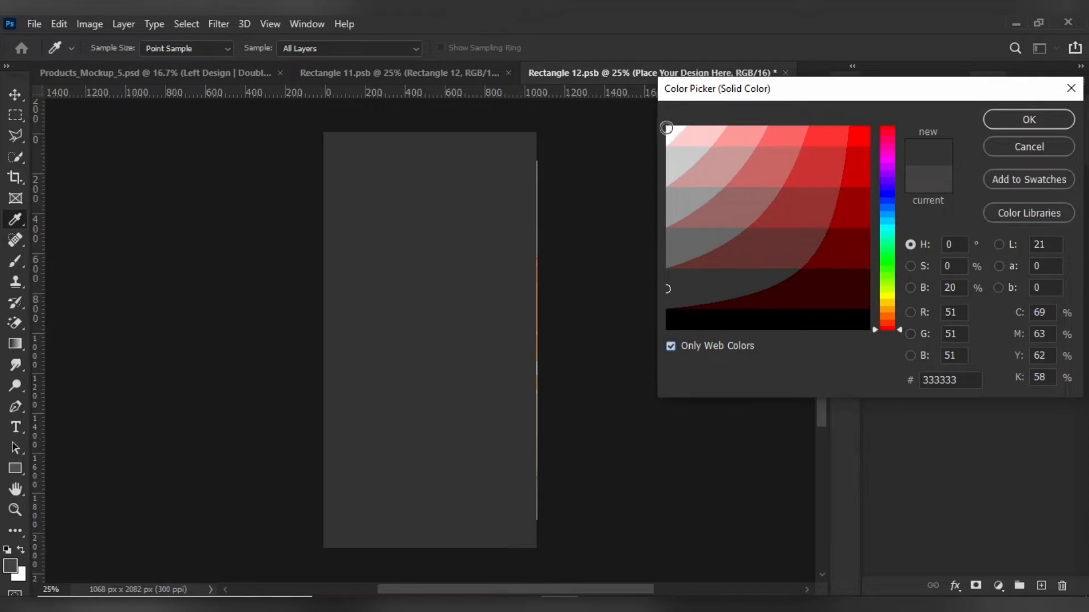
Set the solid colour fill layer to white (ffffff).
left_click(666, 127)
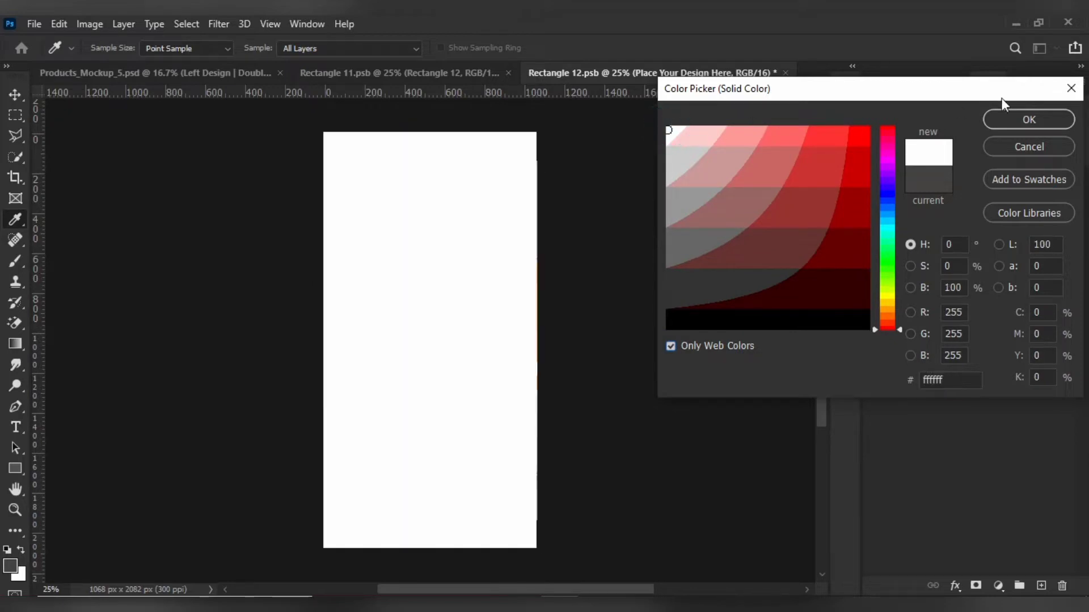
left_click(1061, 122)
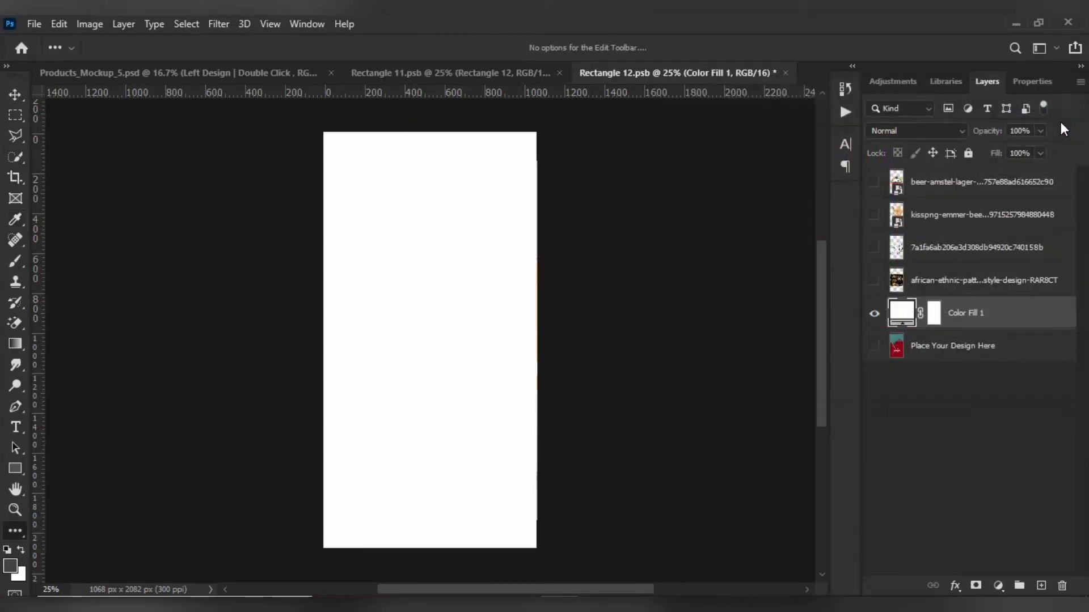
Show the African ethnic pattern layer and move the pattern up to the top edge of the canvas.
left_click(874, 280)
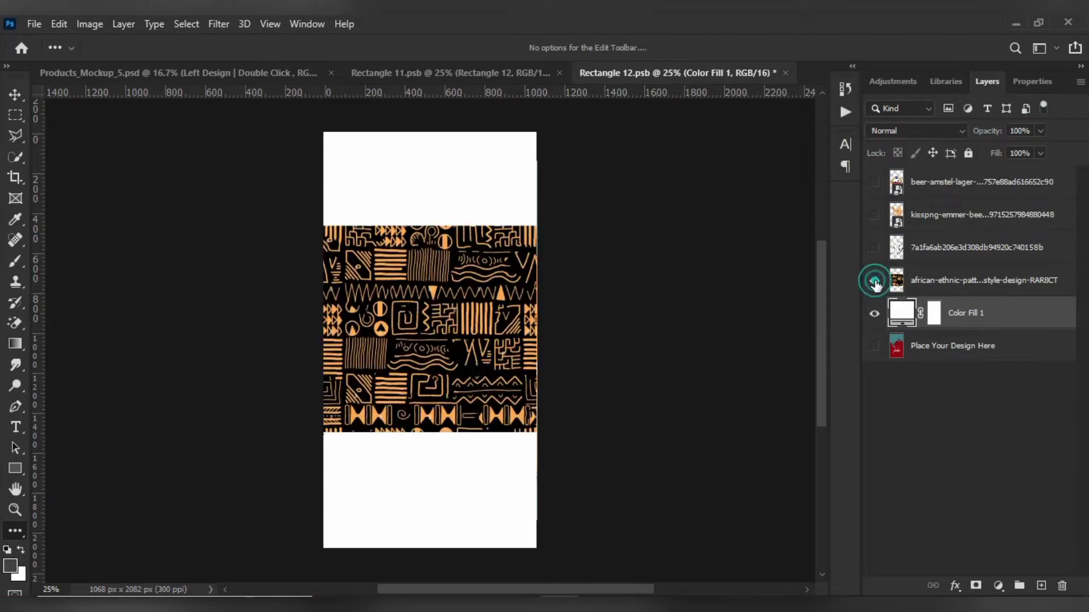
left_click(874, 281)
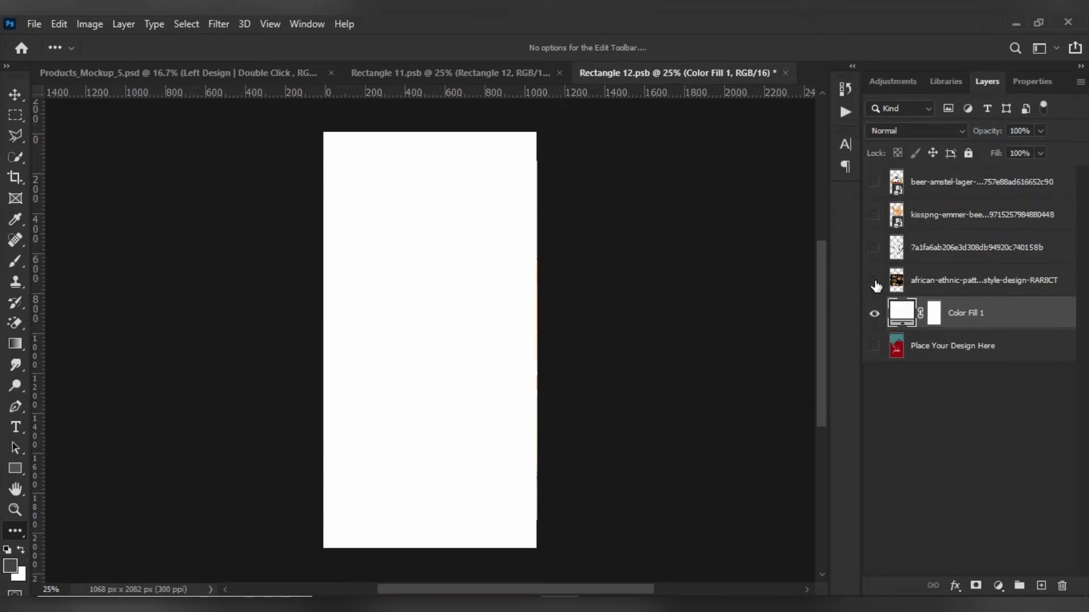
left_click(874, 280)
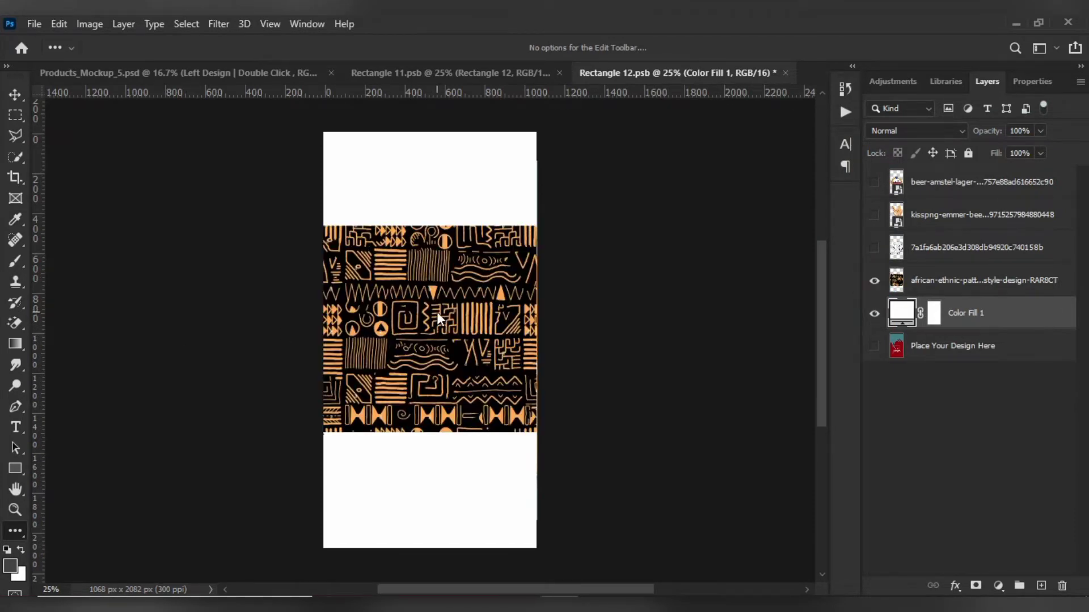
key("v")
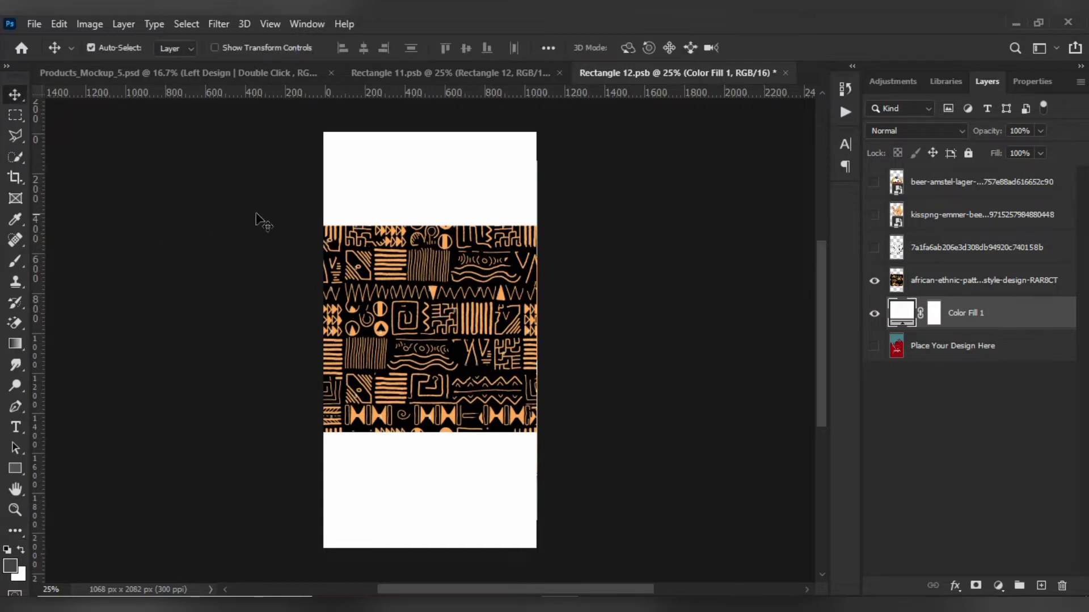
left_click(419, 289)
left_click_drag(419, 288, 420, 191)
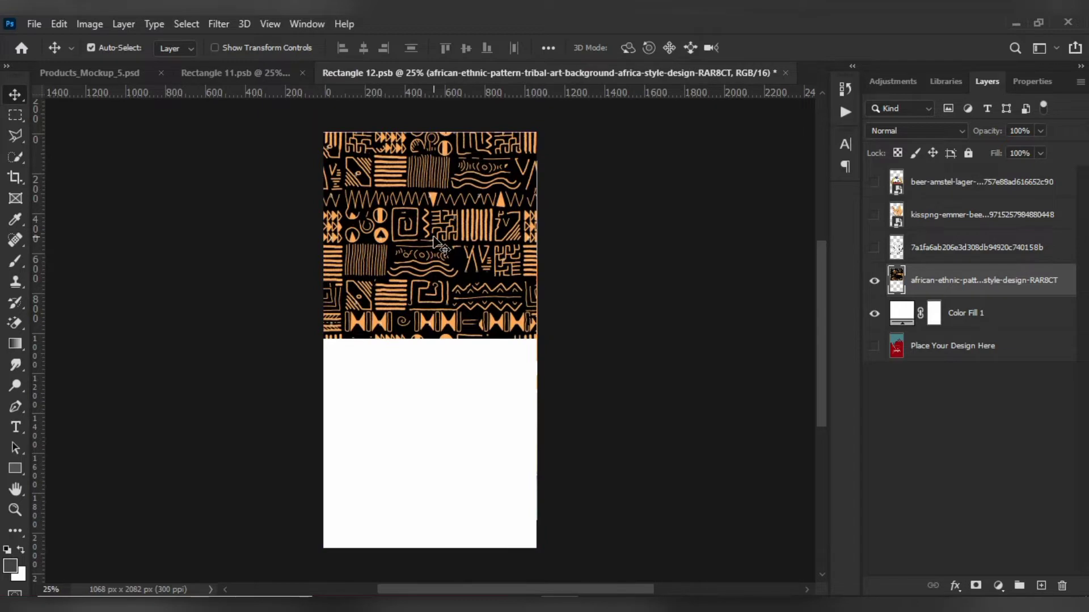
Duplicate the African pattern layer and place the copy lower down, overlapping the original so that the pattern extends further down the canvas.
key("ctrl+j")
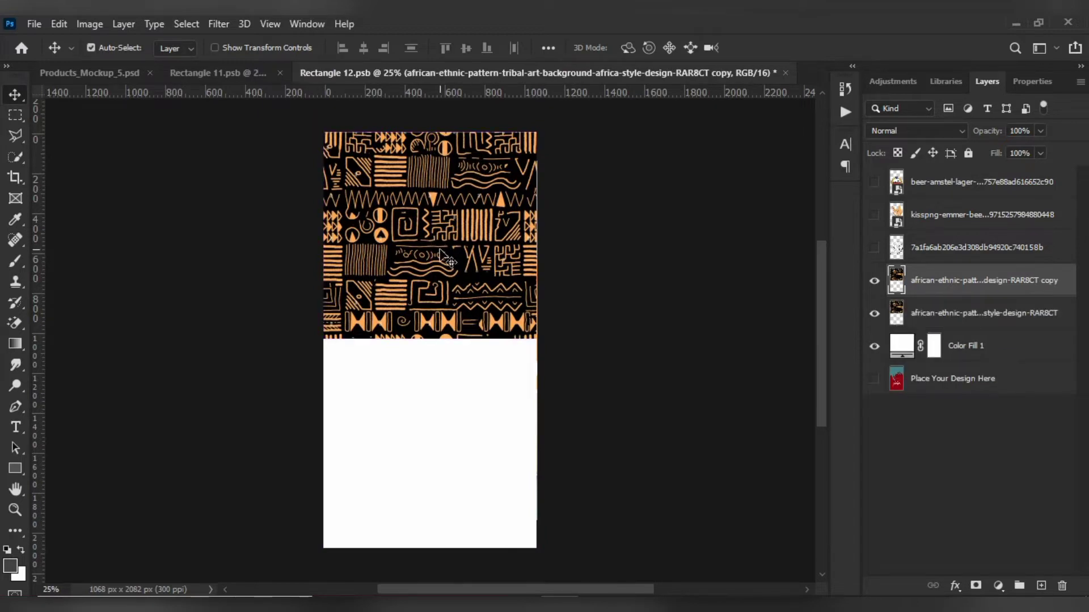
left_click_drag(445, 263, 442, 367)
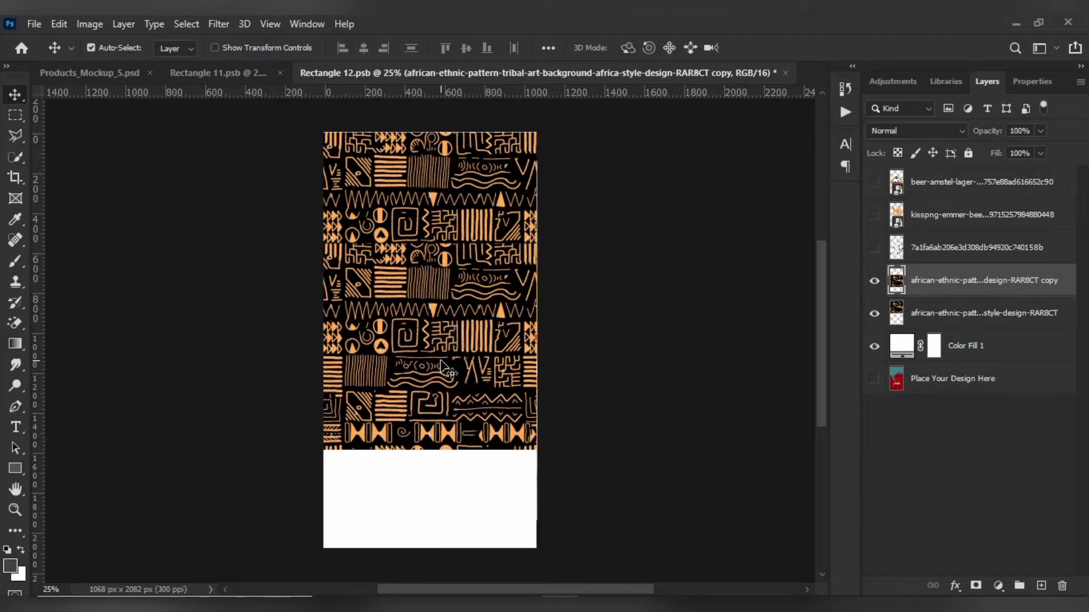
key("Up")
key("Up")
key("Up")
key("Up")
key("Up")
key("Up")
key("Up")
key("Up")
key("Up")
key("Up")
key("Up")
key("Up")
key("Up")
key("Up")
key("Up")
key("Up")
key("Up")
key("Up")
key("Up")
key("Up")
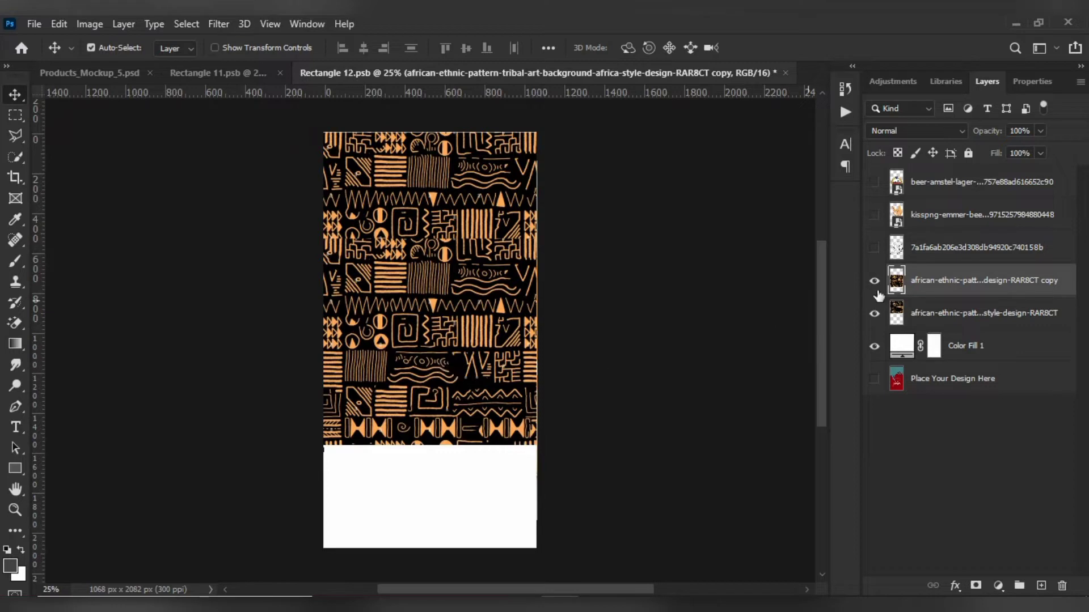
Show the Amstel beer logo layer, move the logo up and scale it proportionally to 16.33%.
left_click(874, 183)
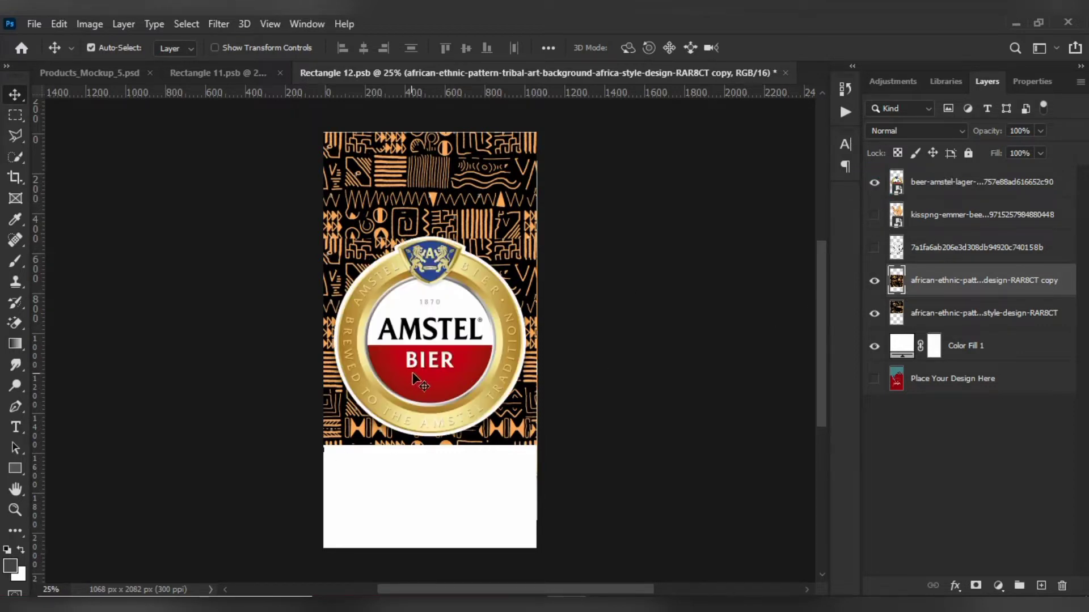
left_click_drag(419, 371, 419, 327)
key("ctrl+t")
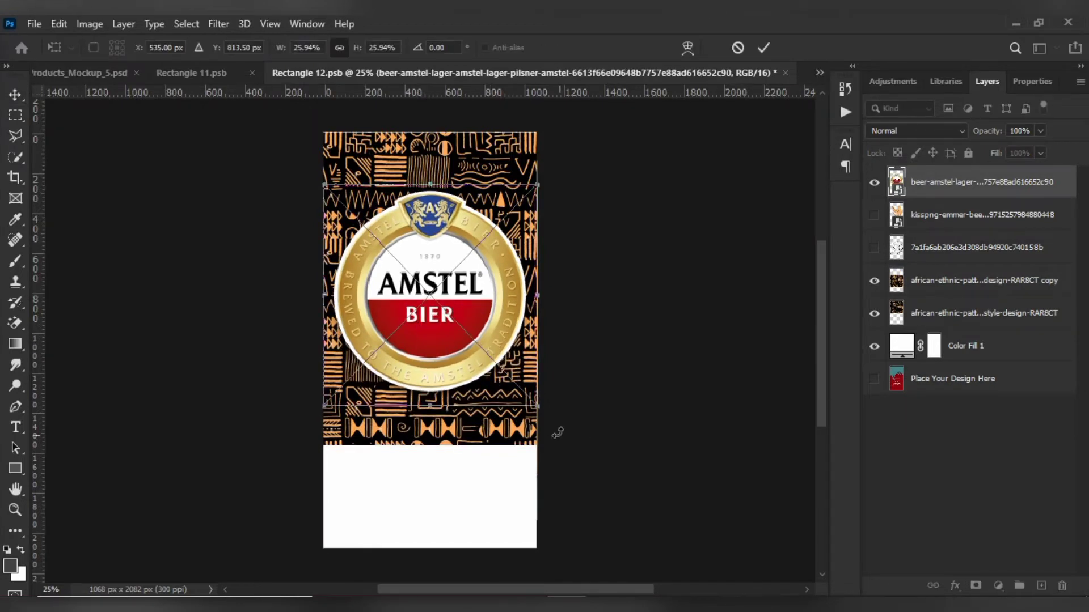
left_click_drag(535, 407, 445, 333)
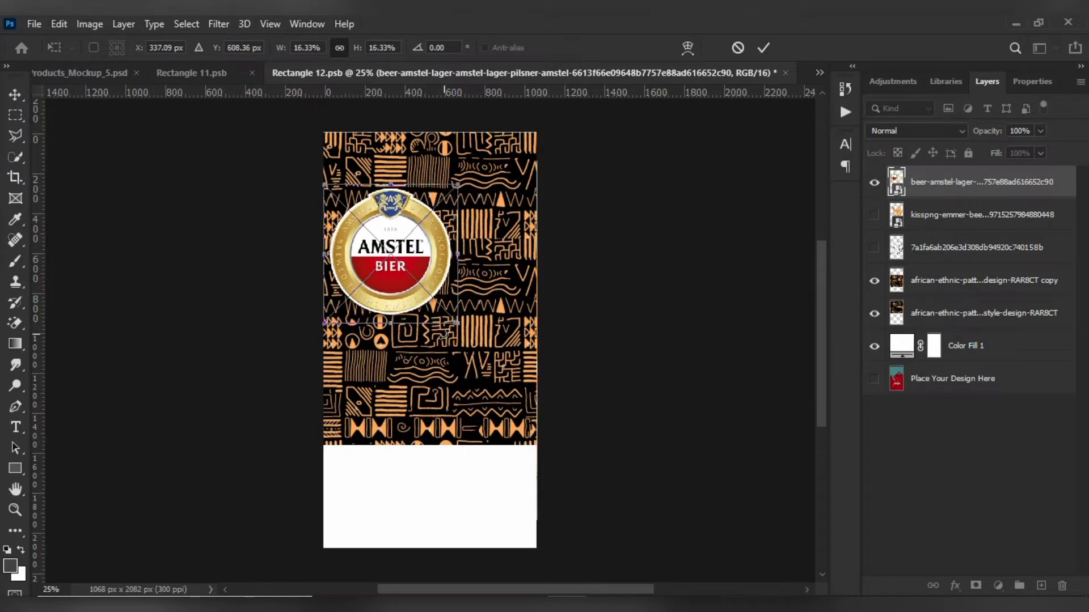
Centre the scaled Amstel logo horizontally in the upper half of the canvas, at about X 534 px, Y 608 px, and apply the transform.
left_click_drag(385, 249, 429, 251)
key("Up")
key("Up")
key("Up")
key("Up")
key("Up")
key("Up")
key("Up")
key("Up")
key("Up")
key("Up")
key("Up")
key("Up")
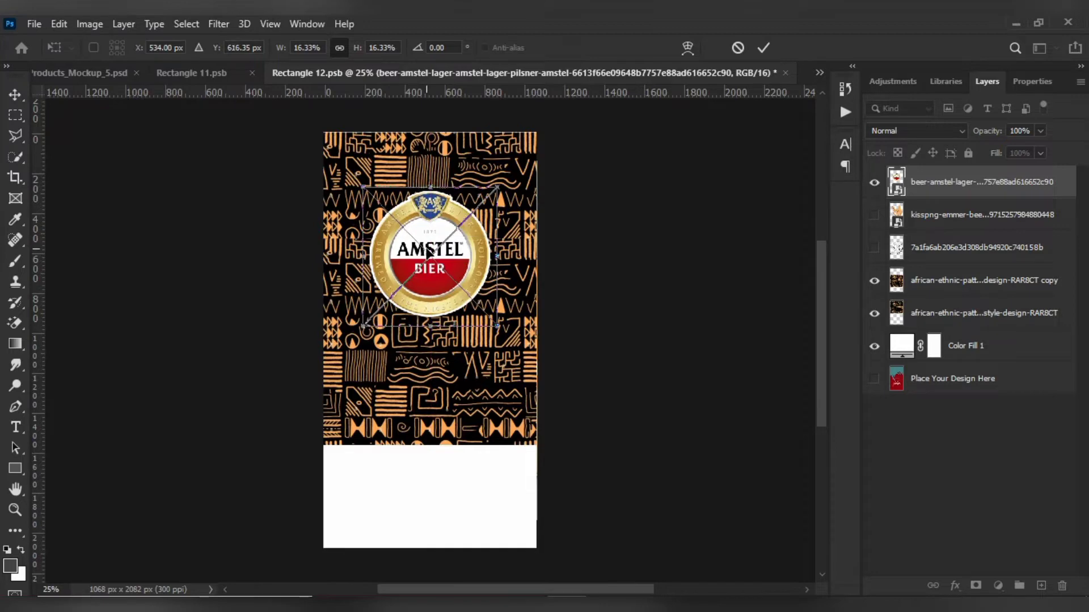
key("ctrl+plus")
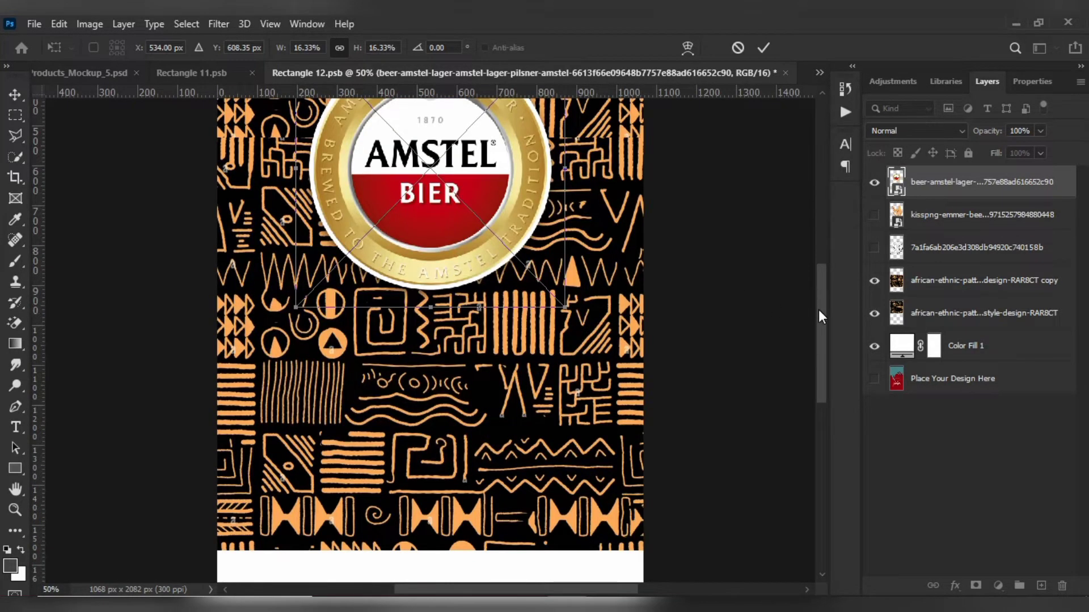
left_click_drag(818, 310, 810, 271)
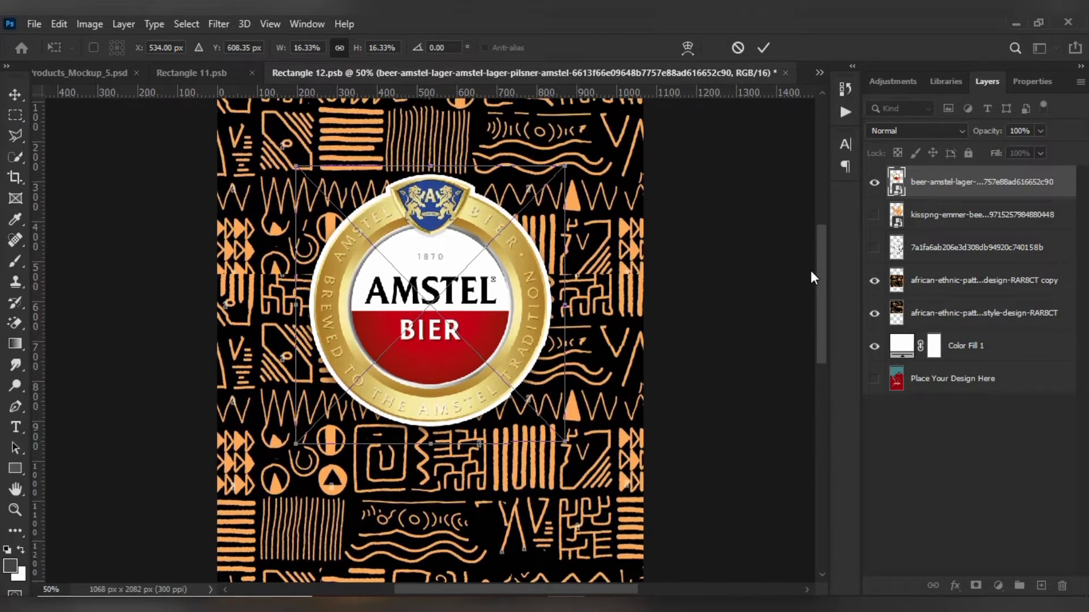
key("ctrl+plus")
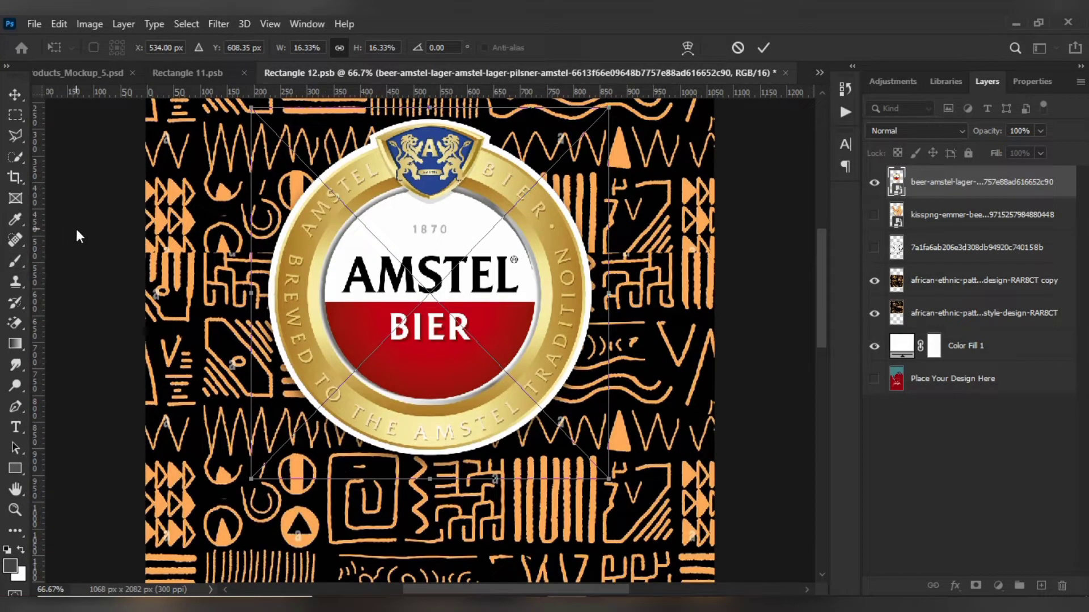
key("Return")
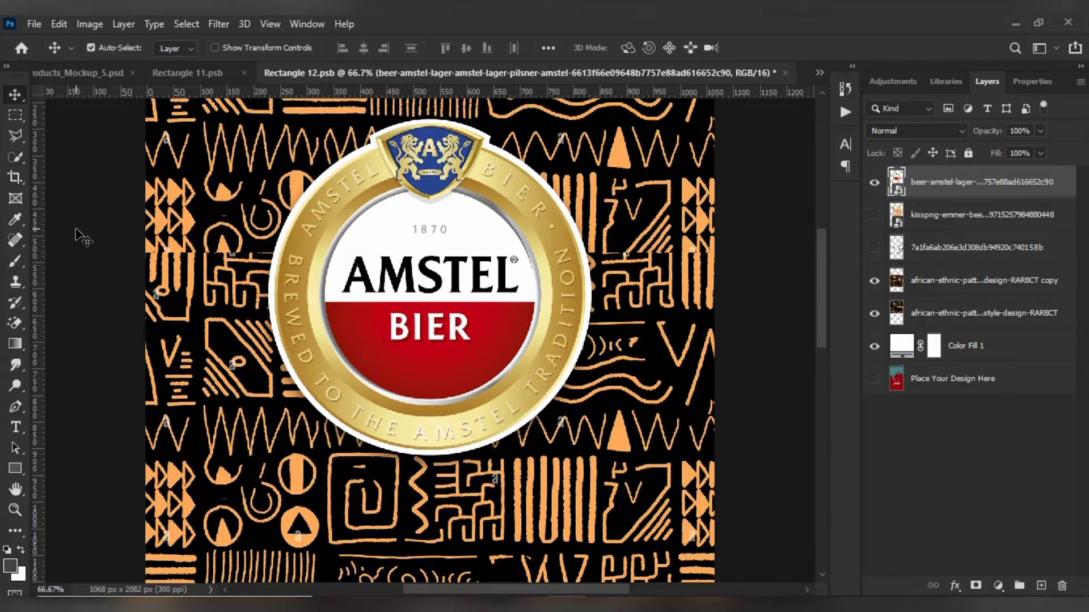
Rasterize the Amstel logo layer and remove the word "BIER" from its red area with the Spot Healing Brush.
left_click(13, 238)
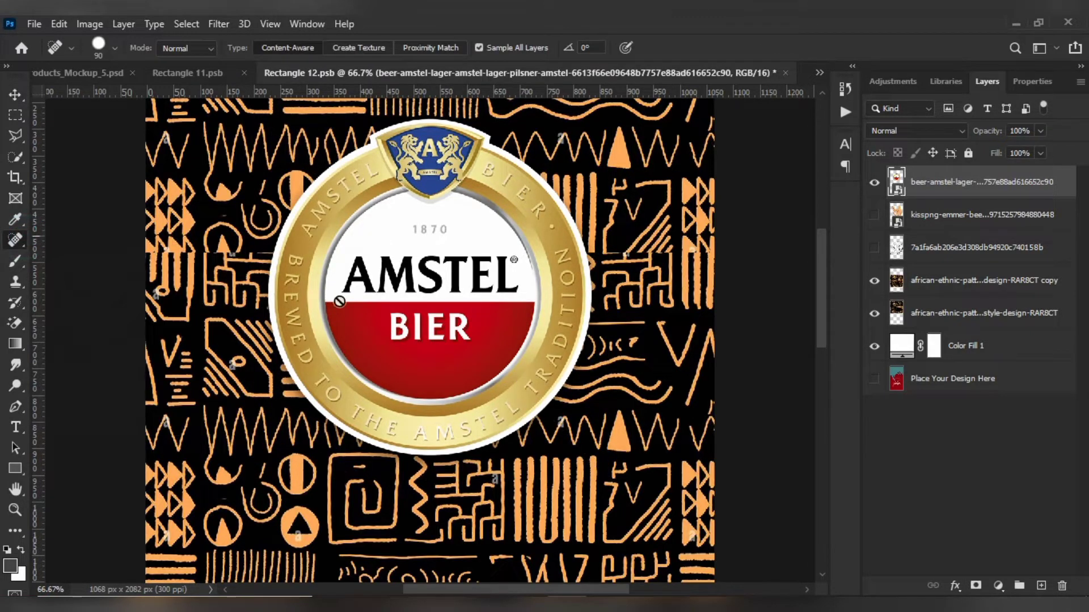
left_click(472, 349)
key("Return")
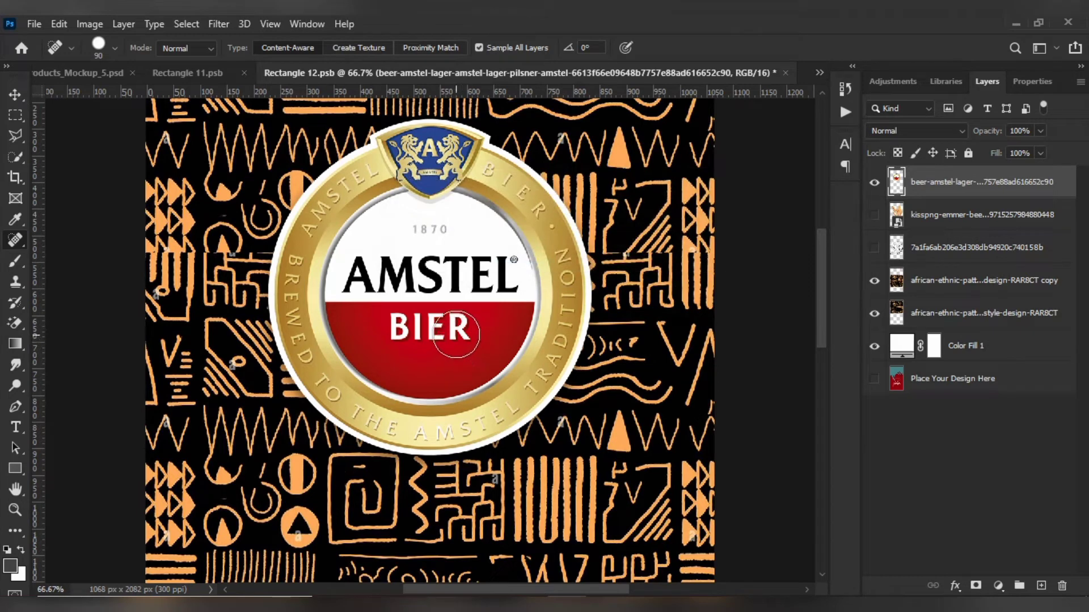
left_click(456, 335)
left_click(455, 333)
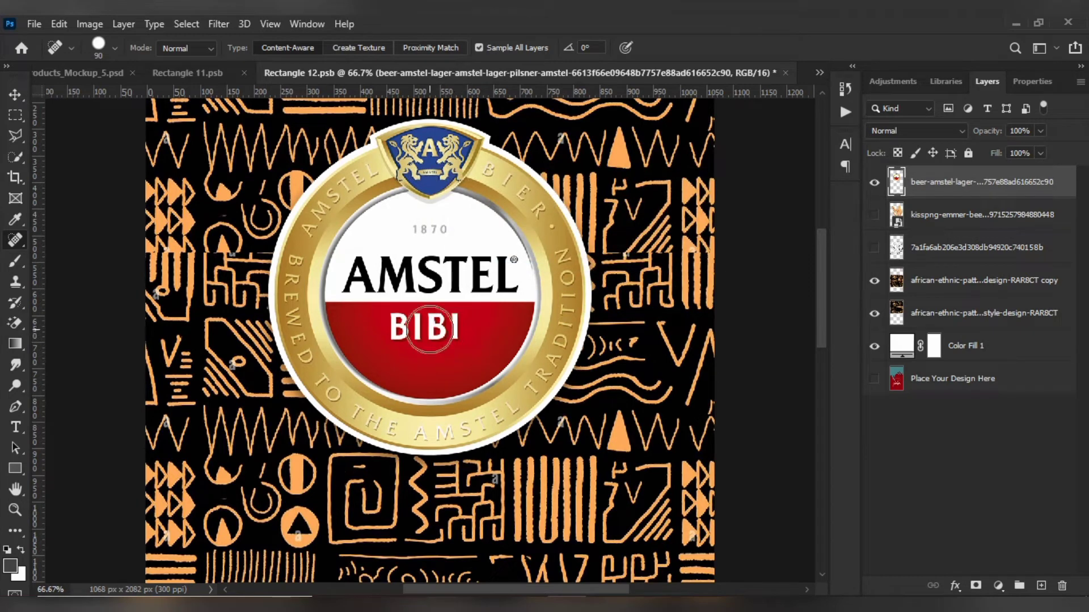
left_click(429, 329)
left_click(405, 331)
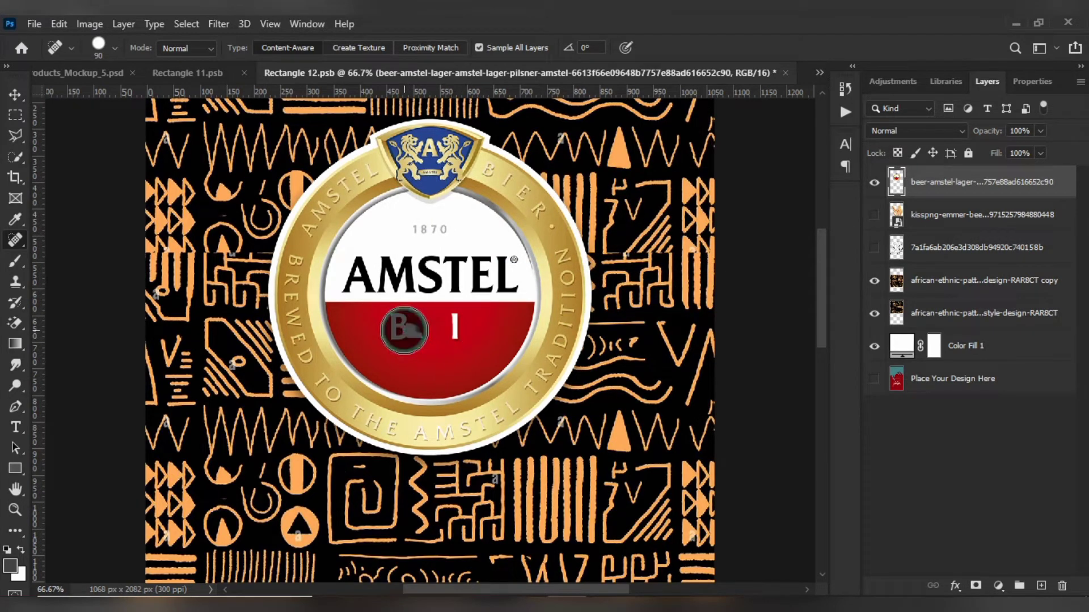
left_click(458, 329)
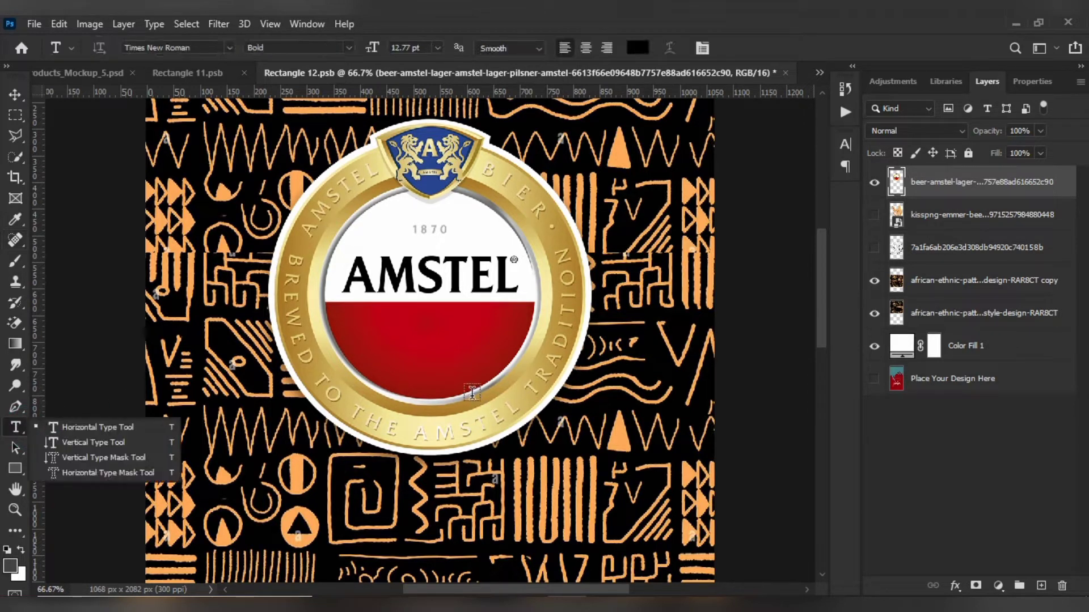
Add the text "MALTA" in the red area of the logo with the Horizontal Type tool.
left_click(362, 329)
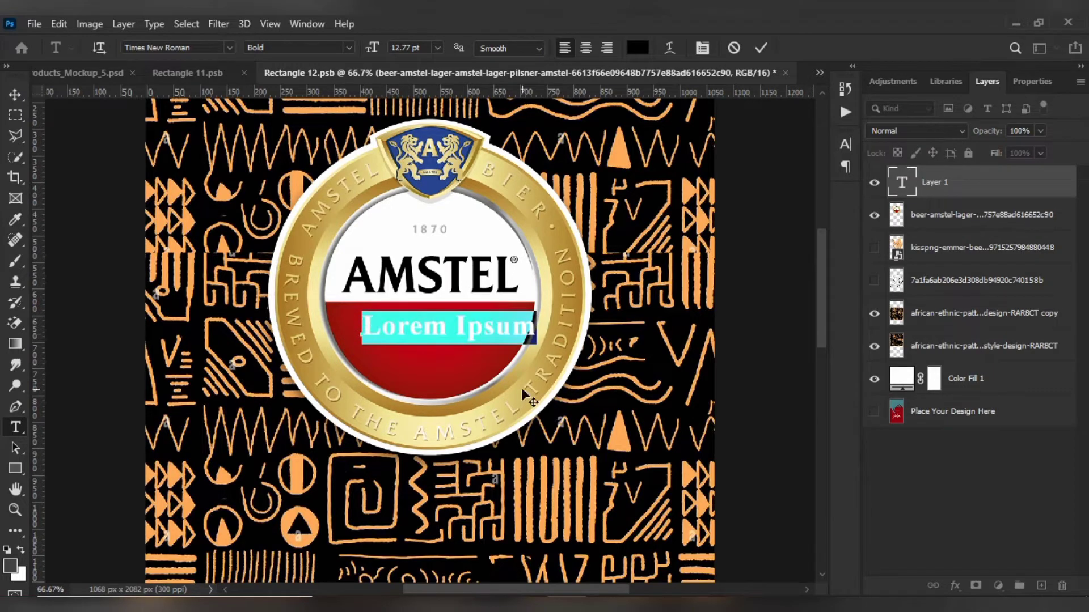
key("BackSpace")
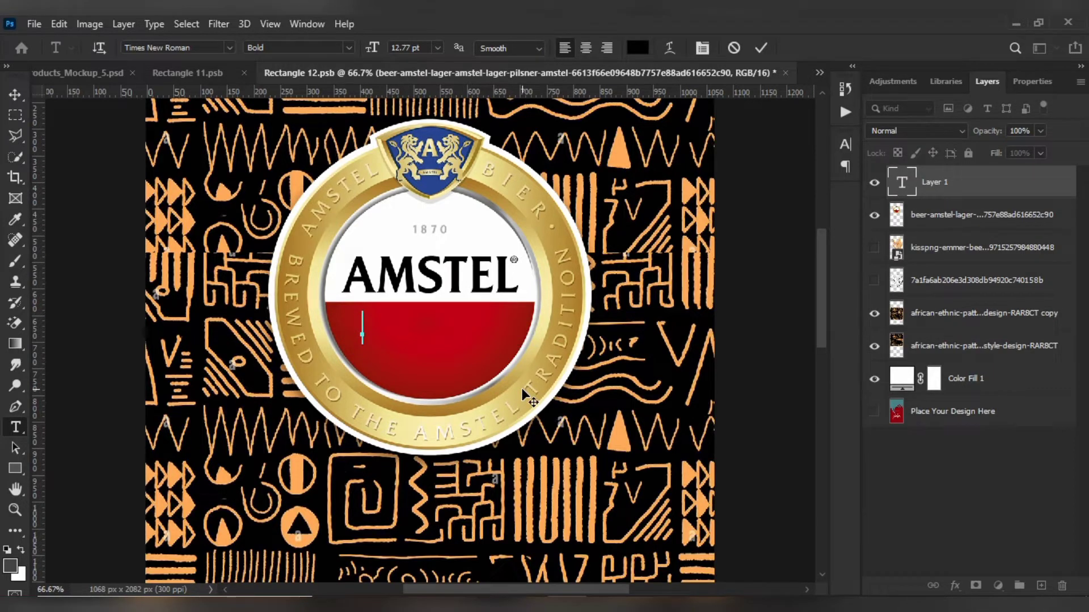
type("MAL")
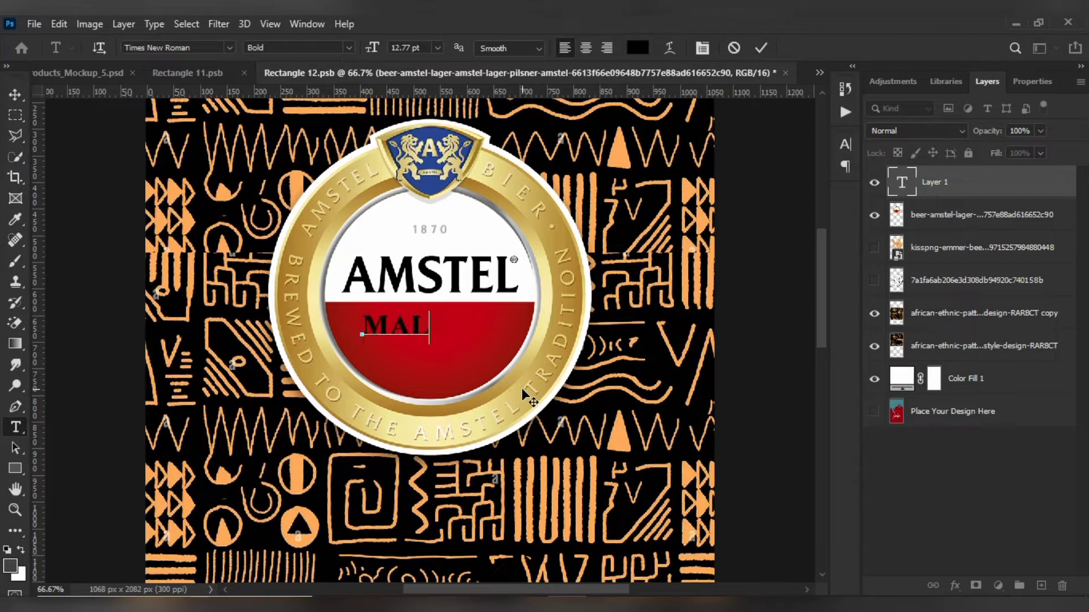
type("TA")
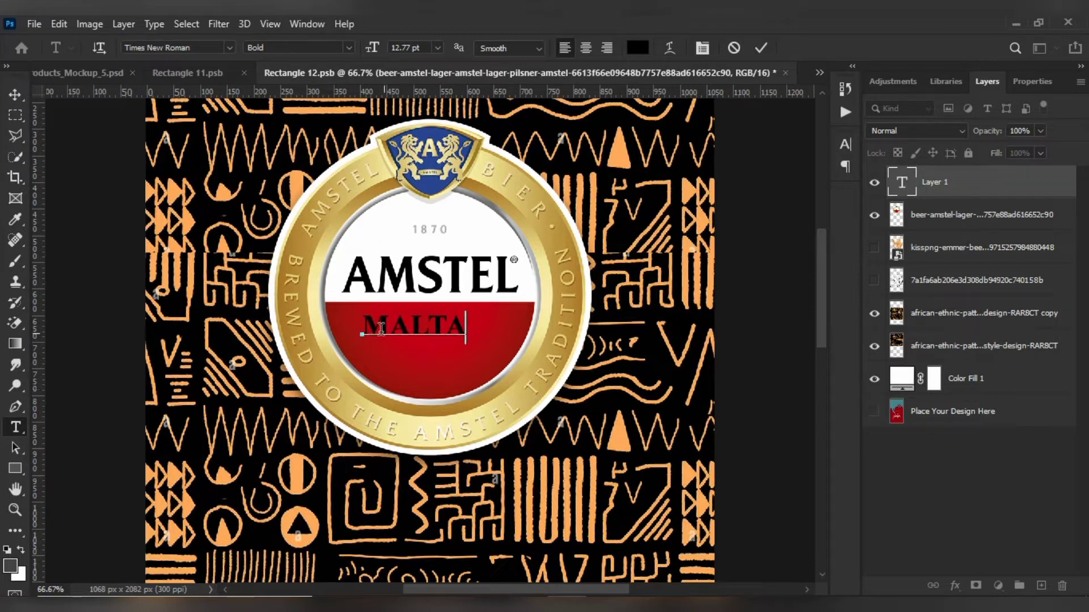
Change the colour of the MALTA text to white (ffffff), with the web-colours-only restriction turned off.
left_click_drag(365, 326, 503, 330)
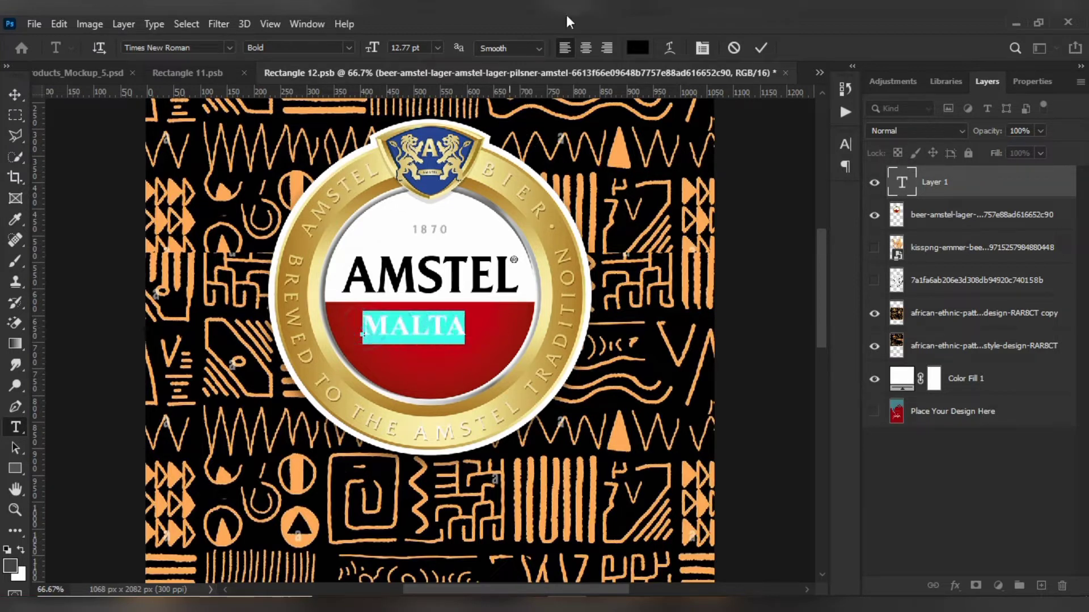
left_click(637, 49)
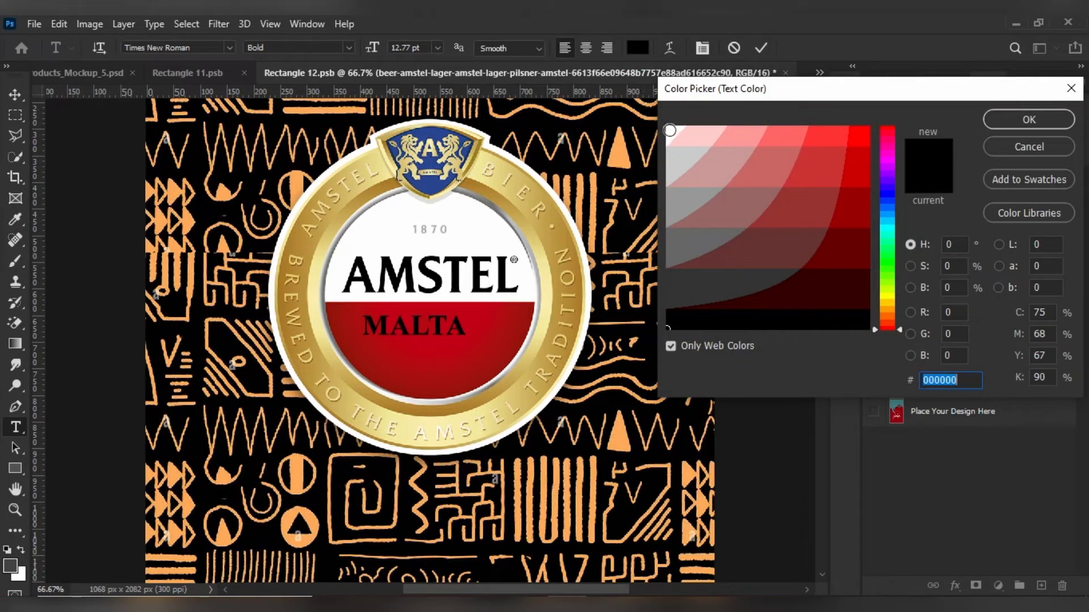
left_click(669, 130)
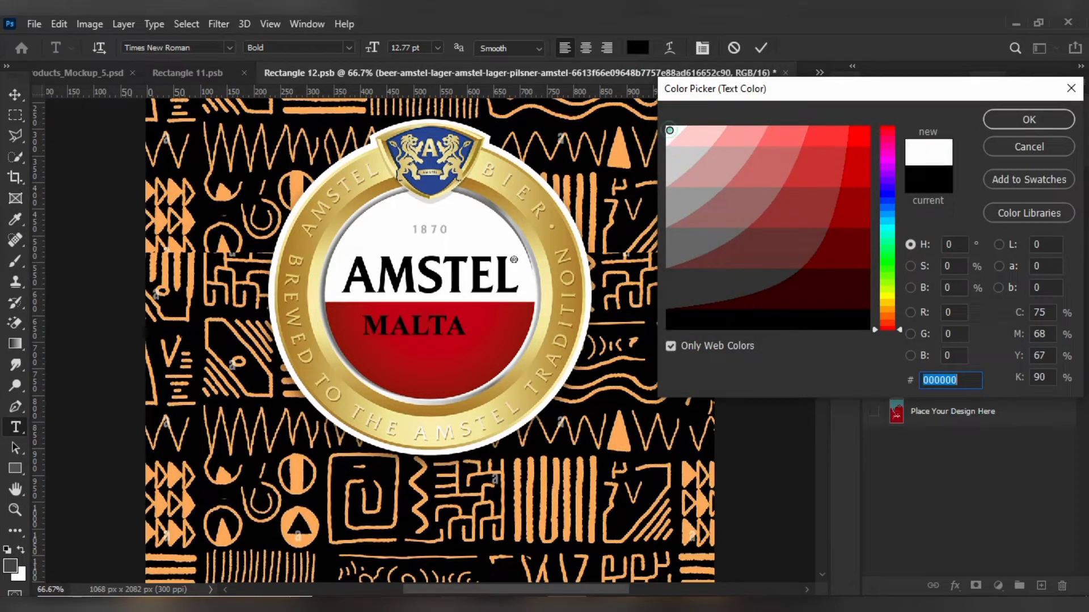
left_click(706, 345)
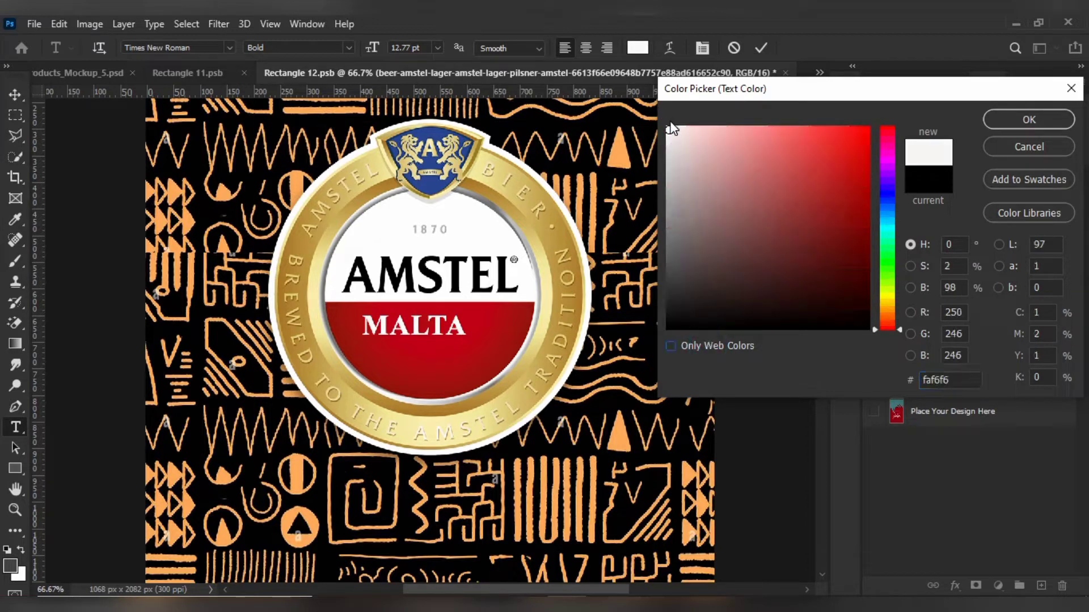
left_click_drag(670, 127, 660, 120)
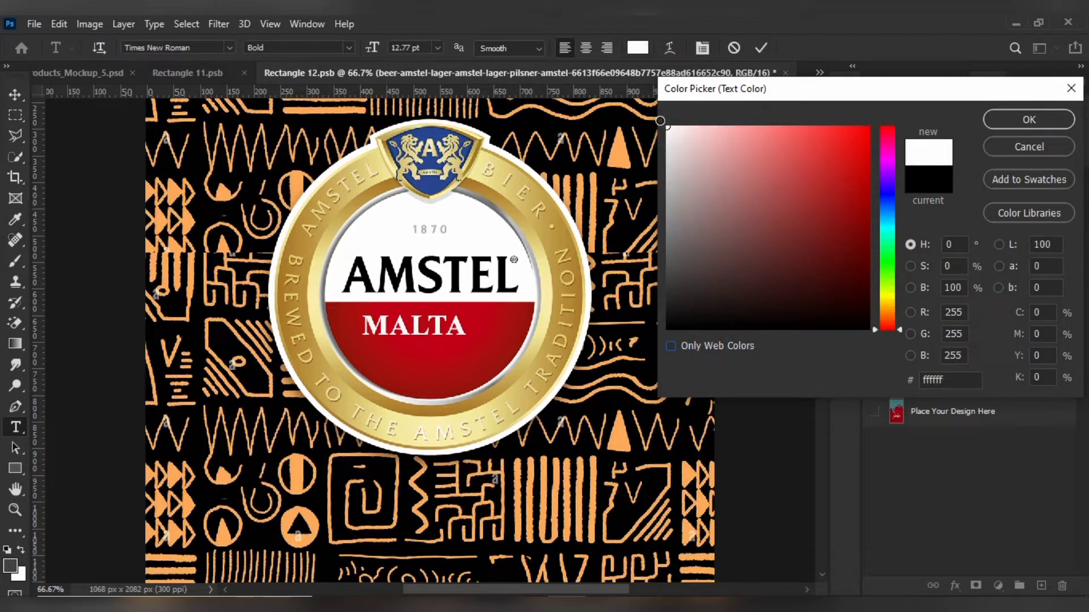
left_click(1030, 120)
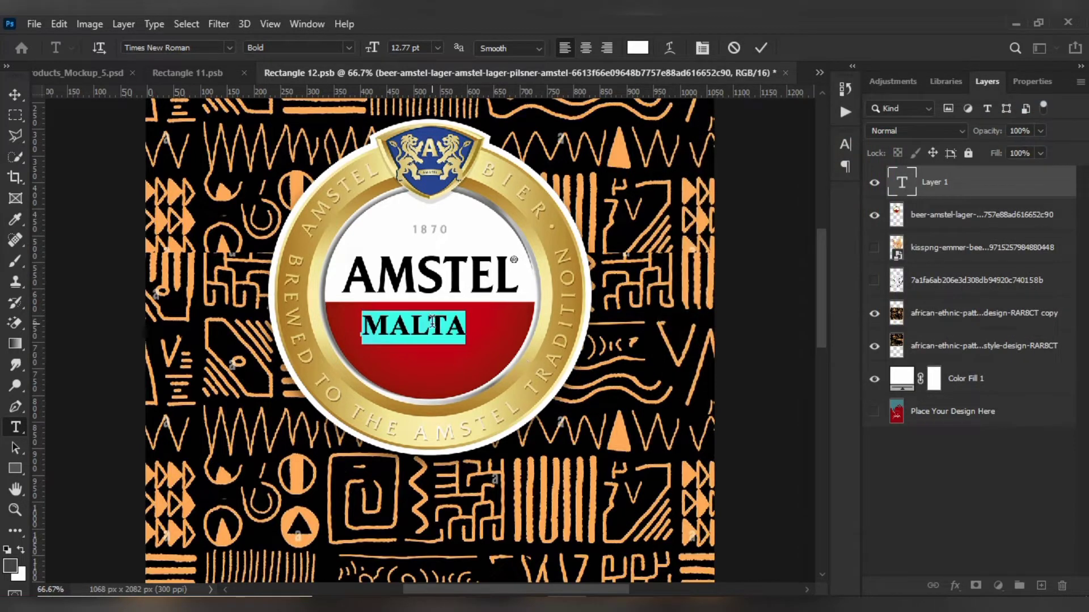
Set the MALTA text size to 14 pt and centre the word below AMSTEL in the logo's red area.
left_click_drag(435, 367, 448, 368)
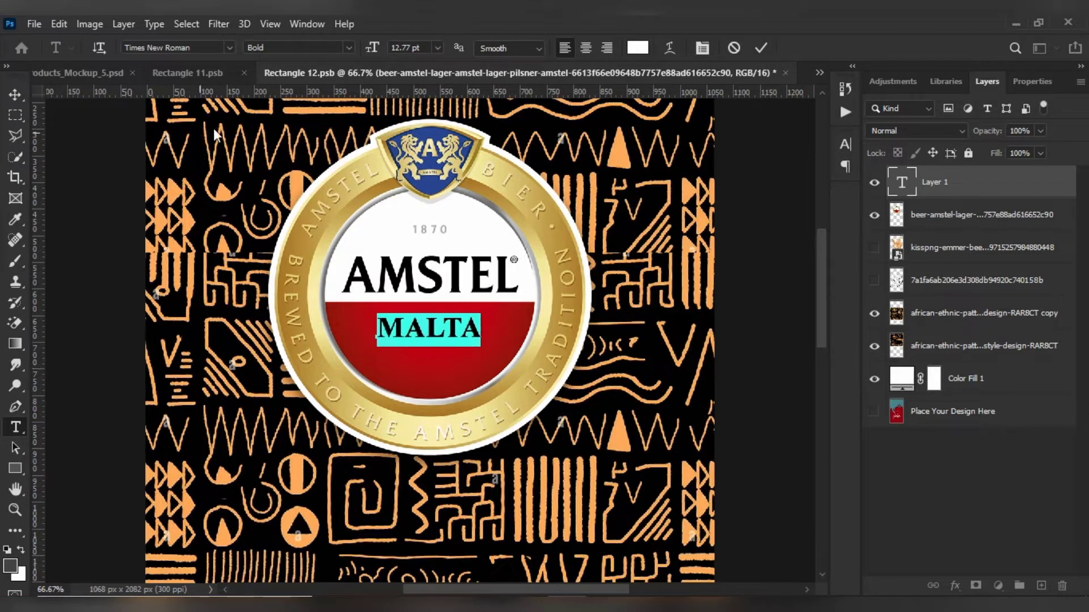
left_click(701, 48)
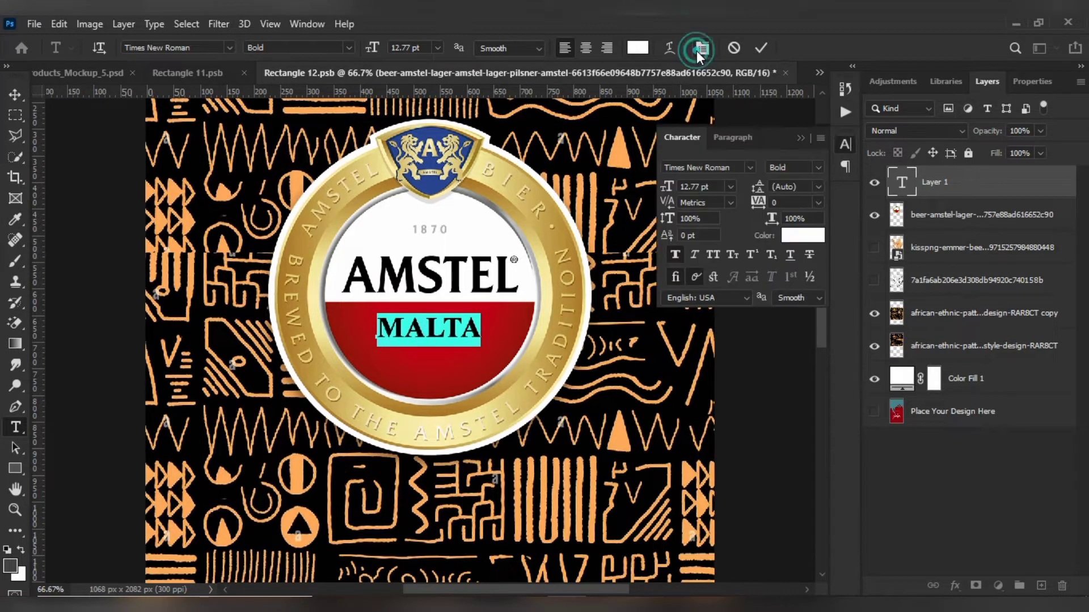
left_click(728, 187)
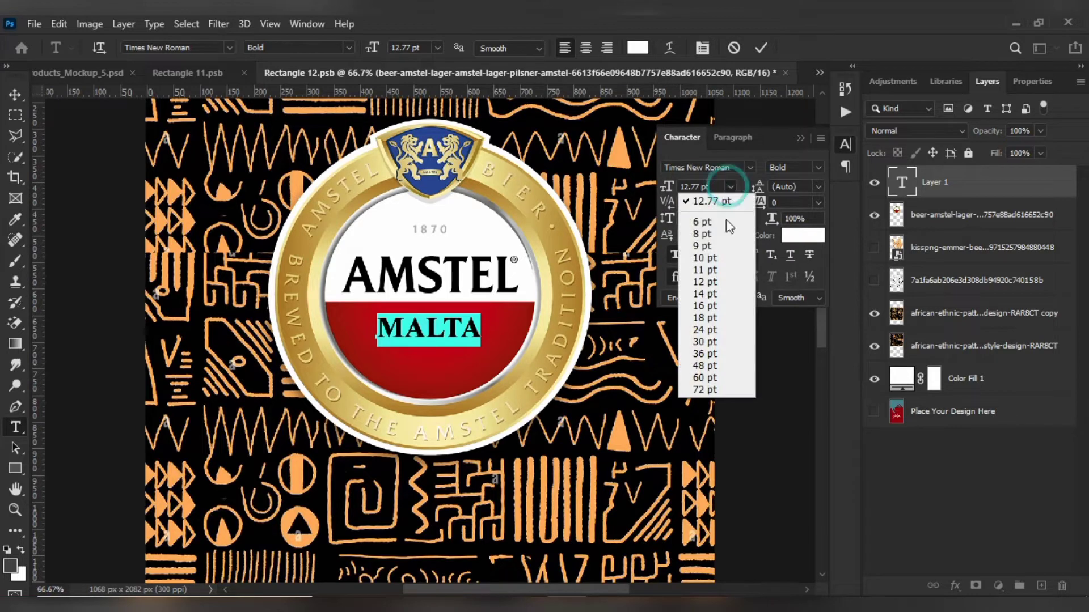
left_click(705, 296)
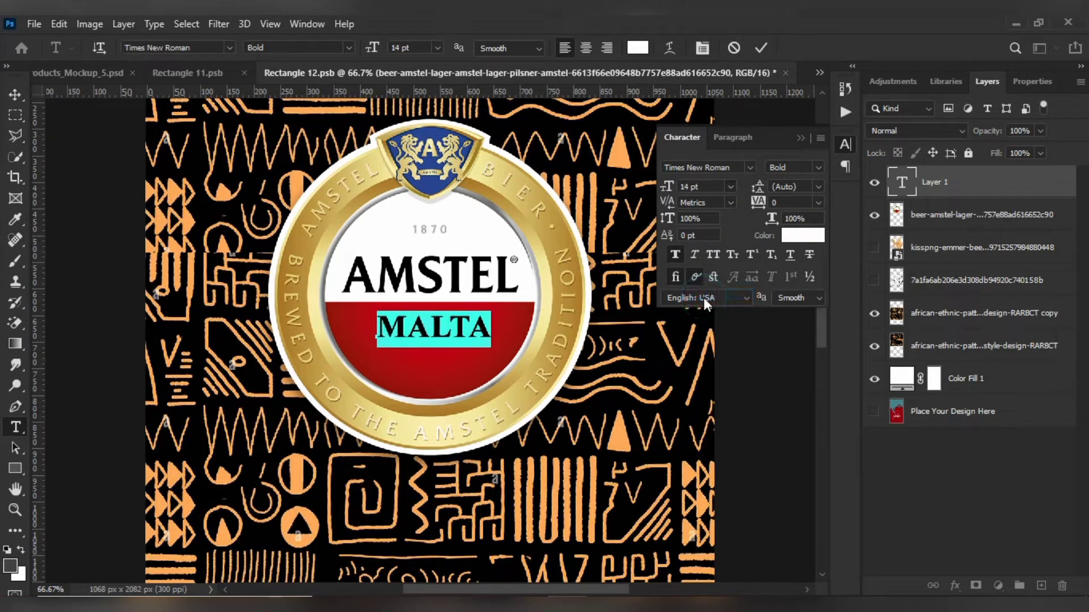
left_click(19, 89)
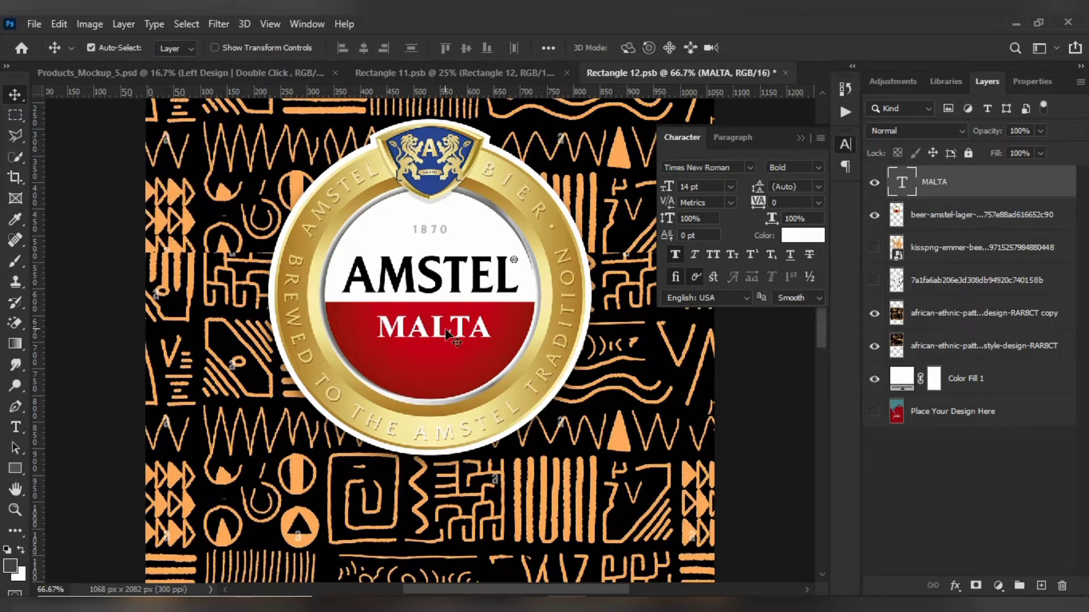
left_click_drag(442, 332, 438, 332)
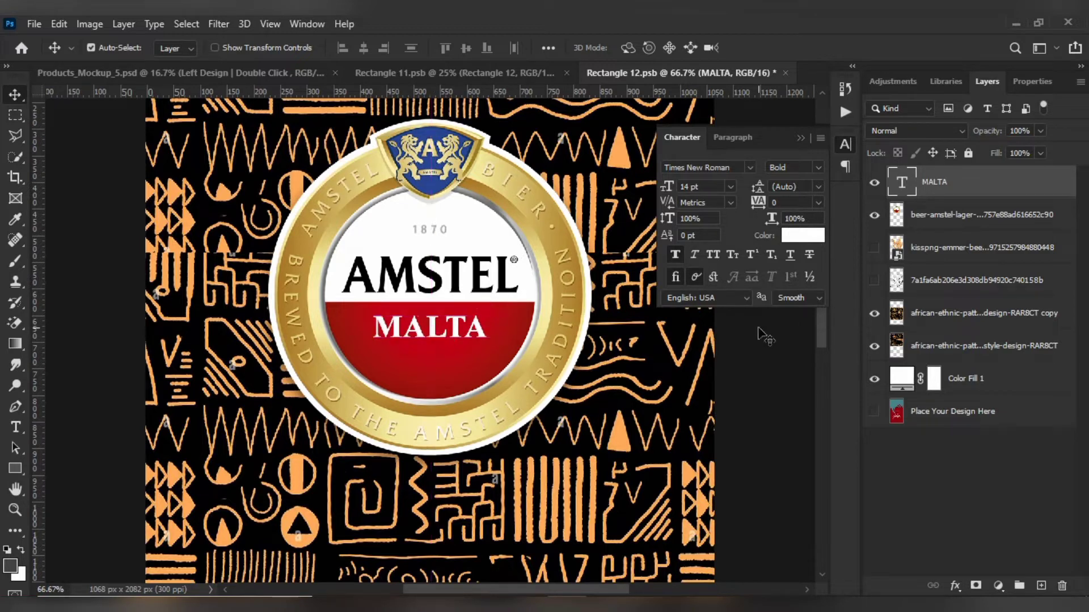
Add a black drop shadow to the MALTA text layer with its opacity set to 63%.
double_click(1019, 197)
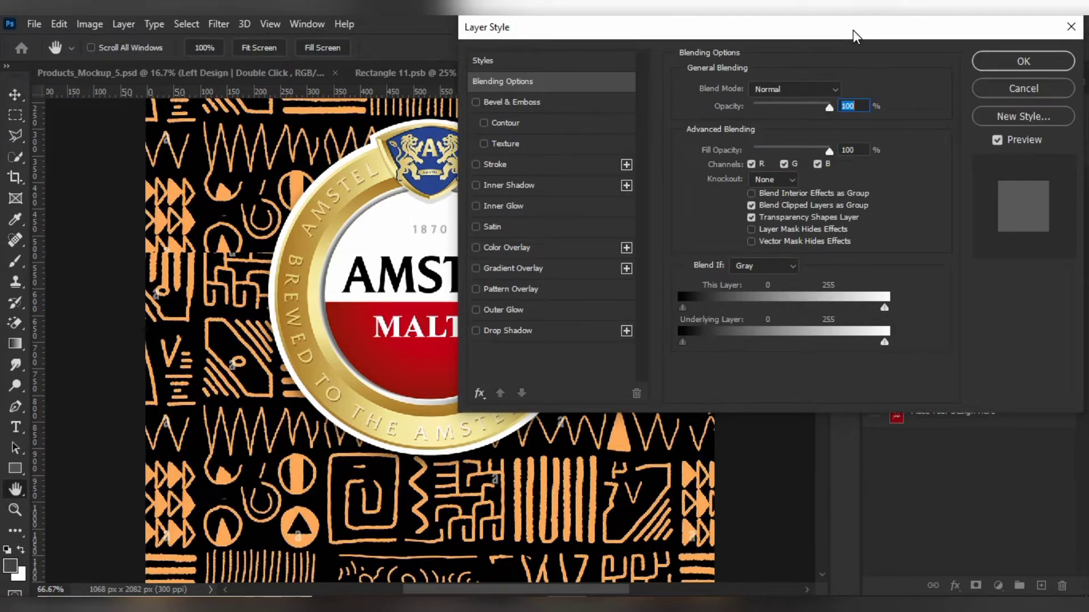
left_click_drag(853, 30, 1041, 29)
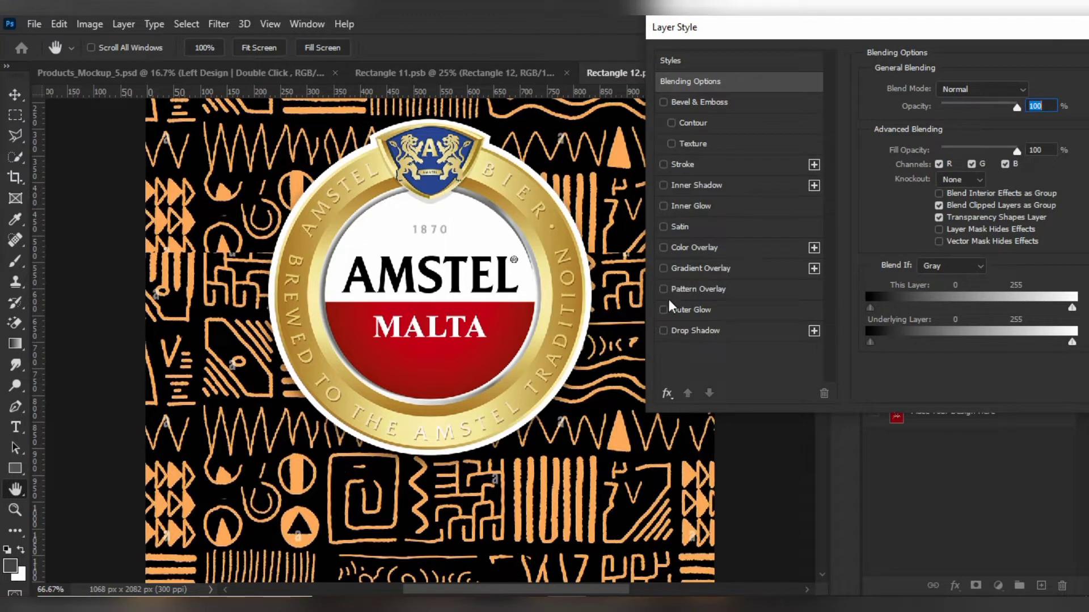
left_click(664, 331)
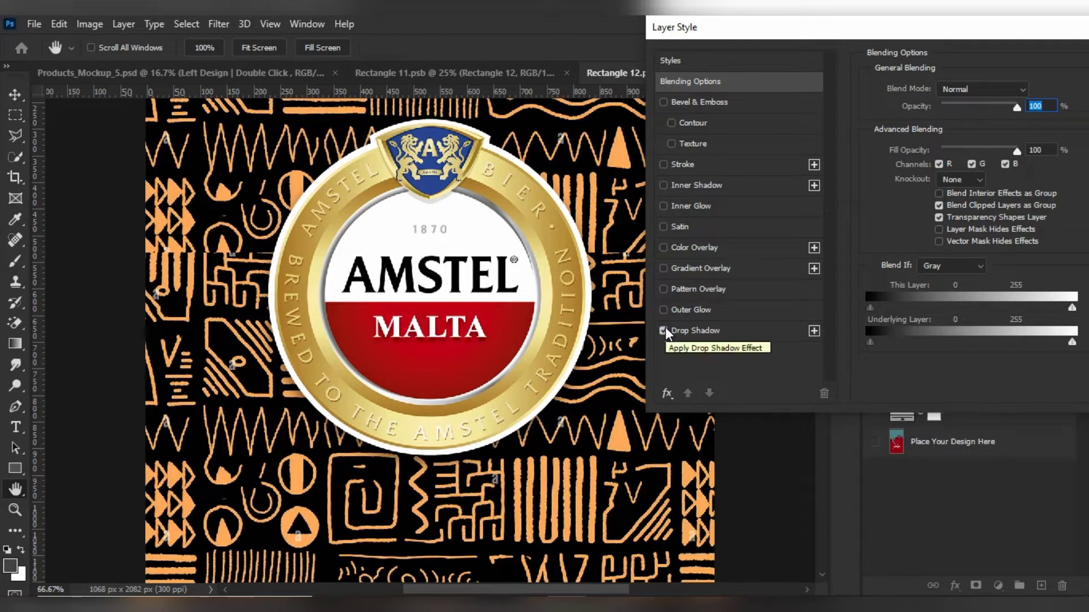
left_click_drag(1041, 19, 965, 32)
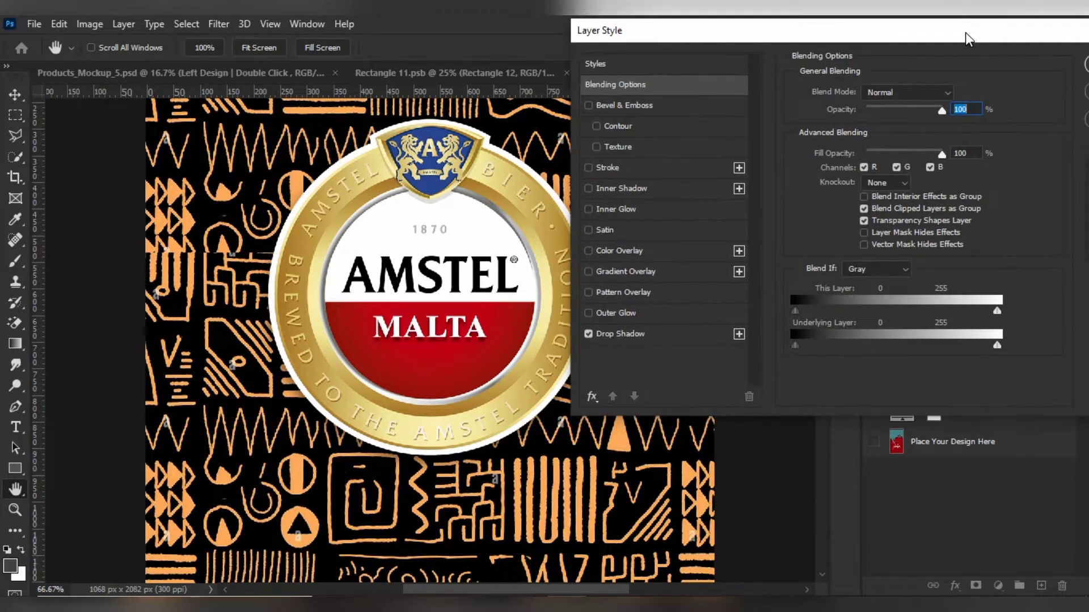
left_click(669, 336)
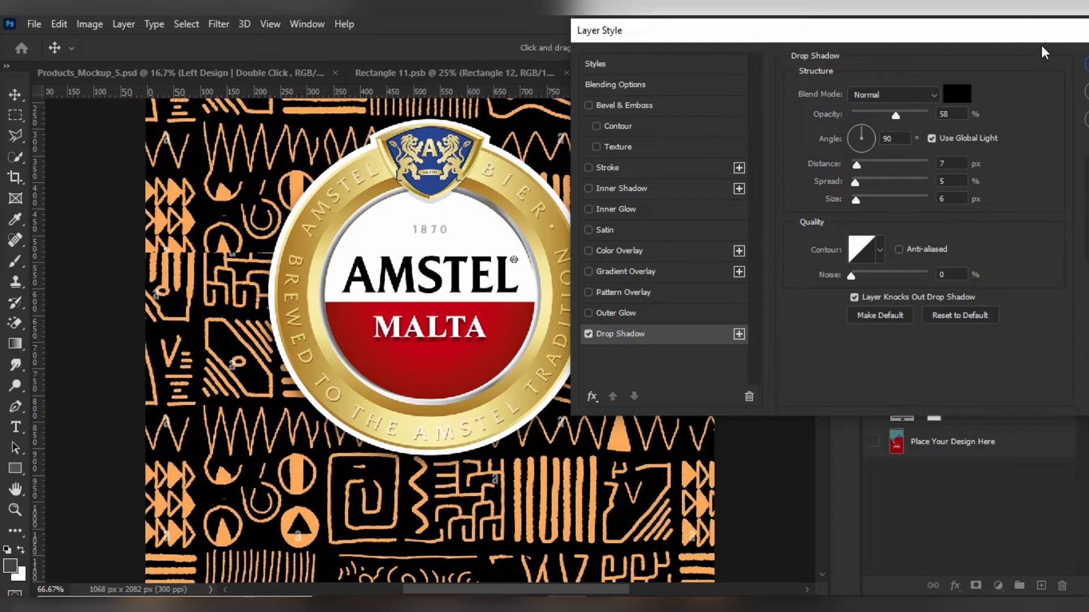
left_click_drag(1003, 36, 925, 33)
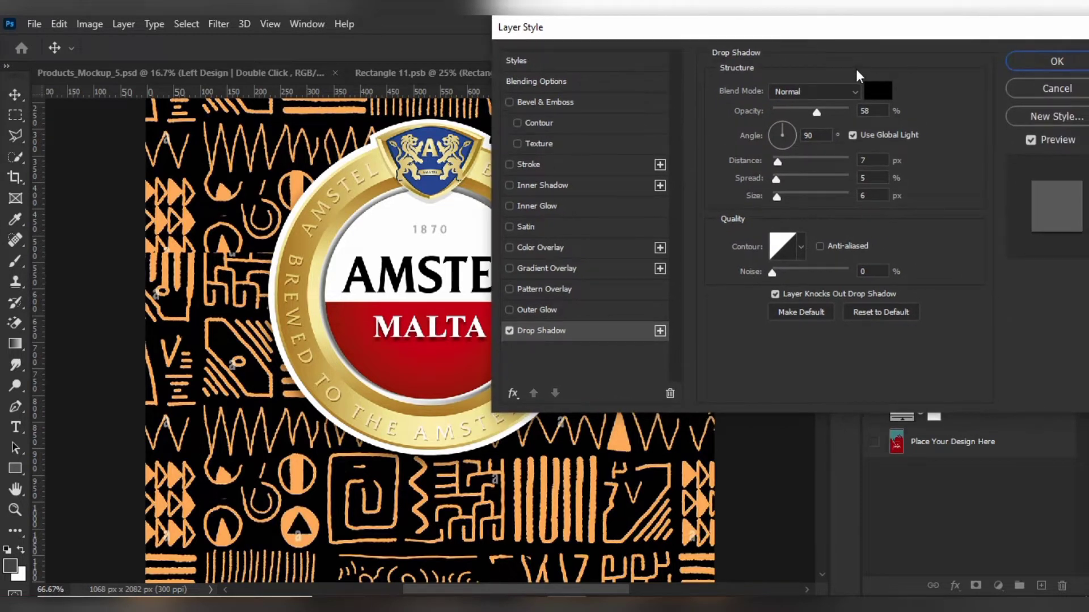
left_click(821, 110)
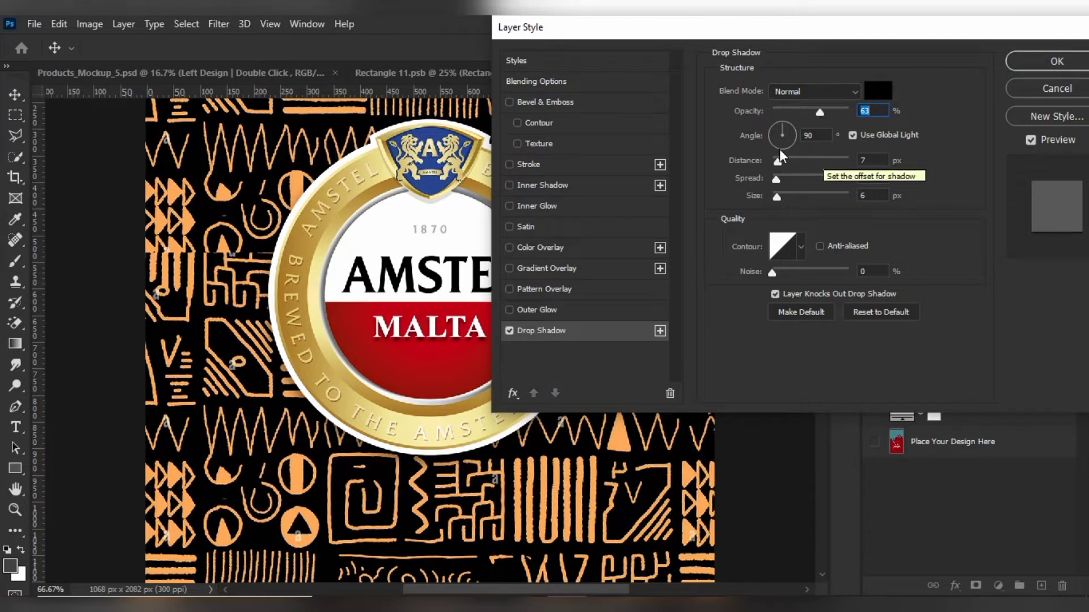
left_click(1058, 61)
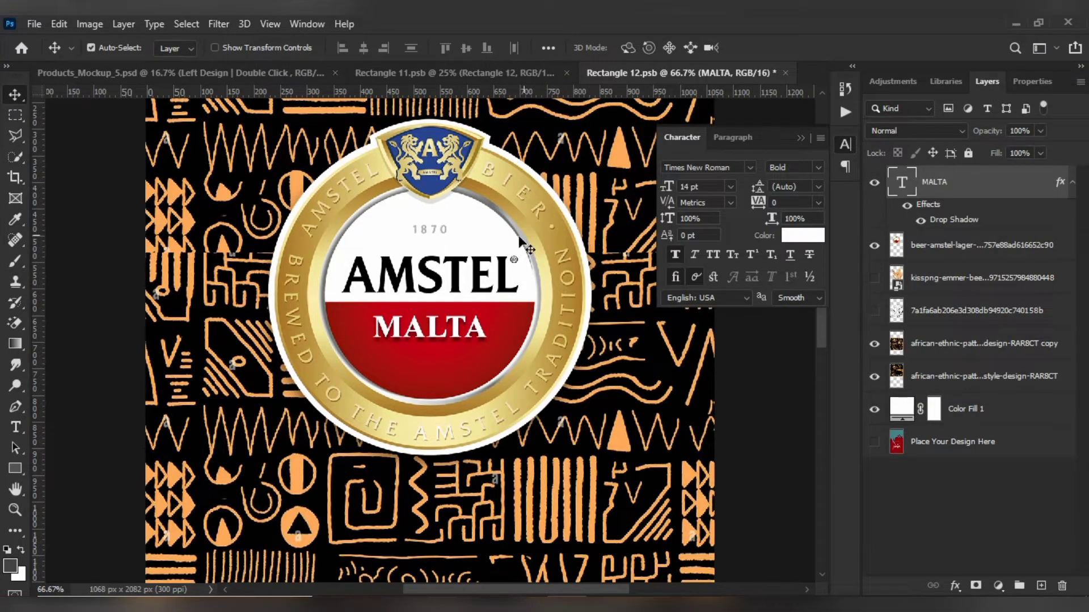
Place a vertical guide at the horizontal centre of the canvas, through the middle of the logo.
key("ctrl+minus")
key("ctrl+minus")
key("ctrl+minus")
key("ctrl+minus")
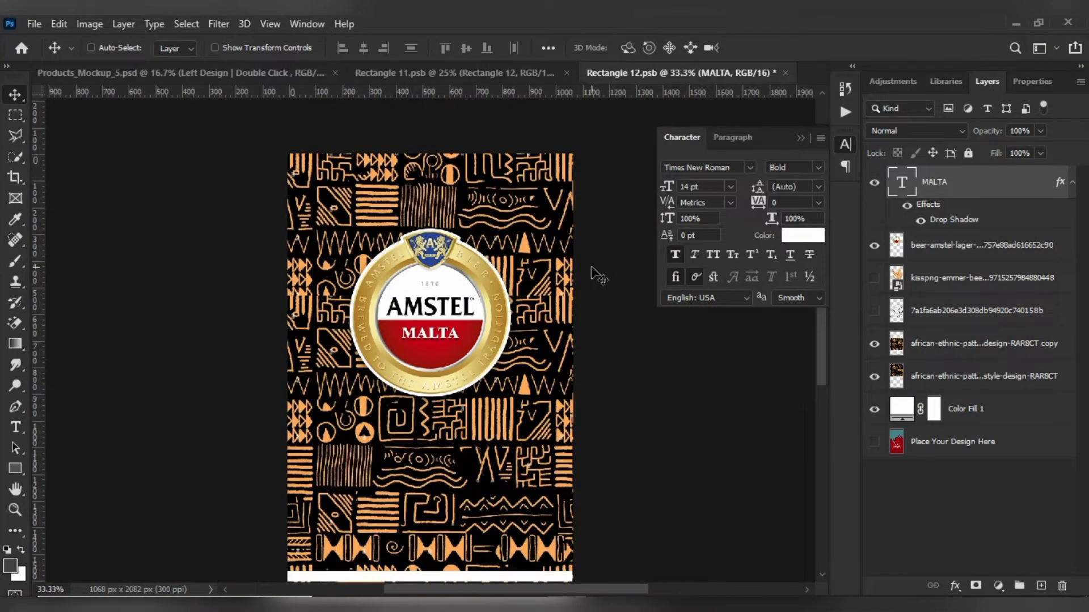
key("ctrl+minus")
key("ctrl+plus")
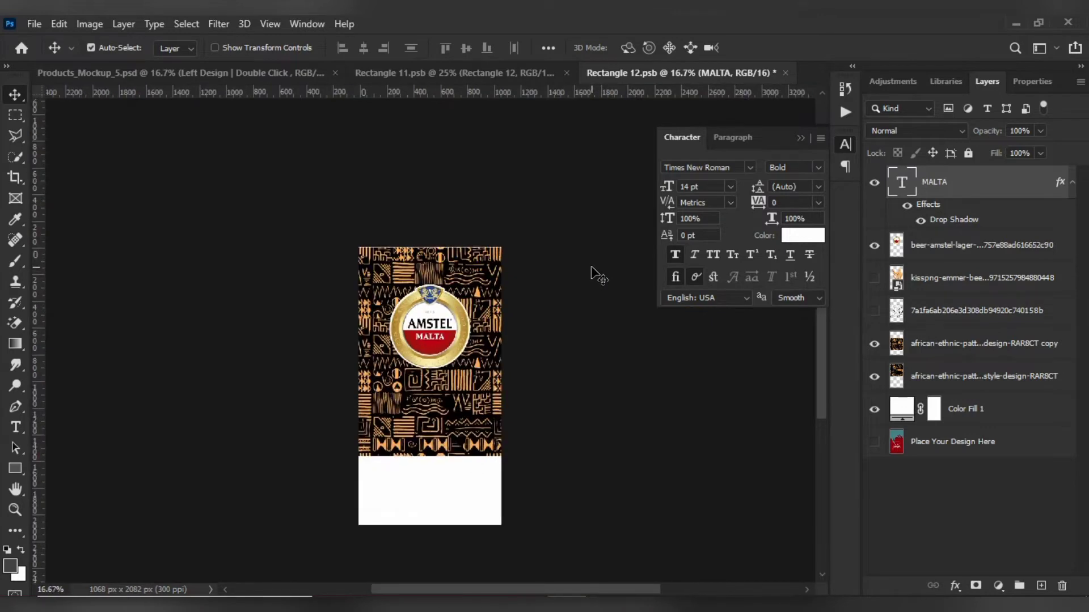
left_click(799, 138)
key("ctrl+0")
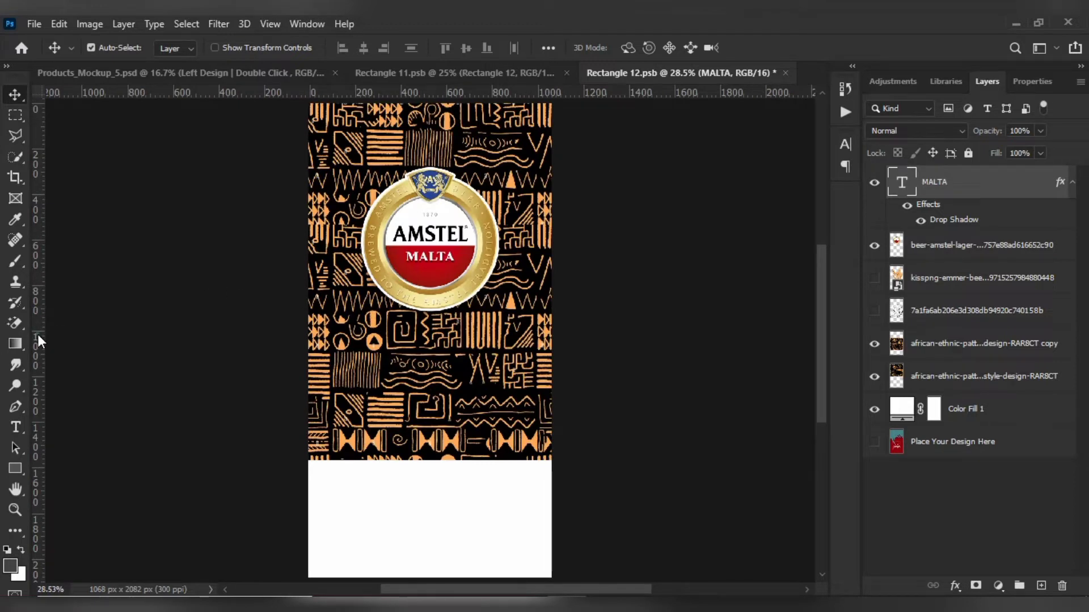
left_click_drag(38, 335, 431, 367)
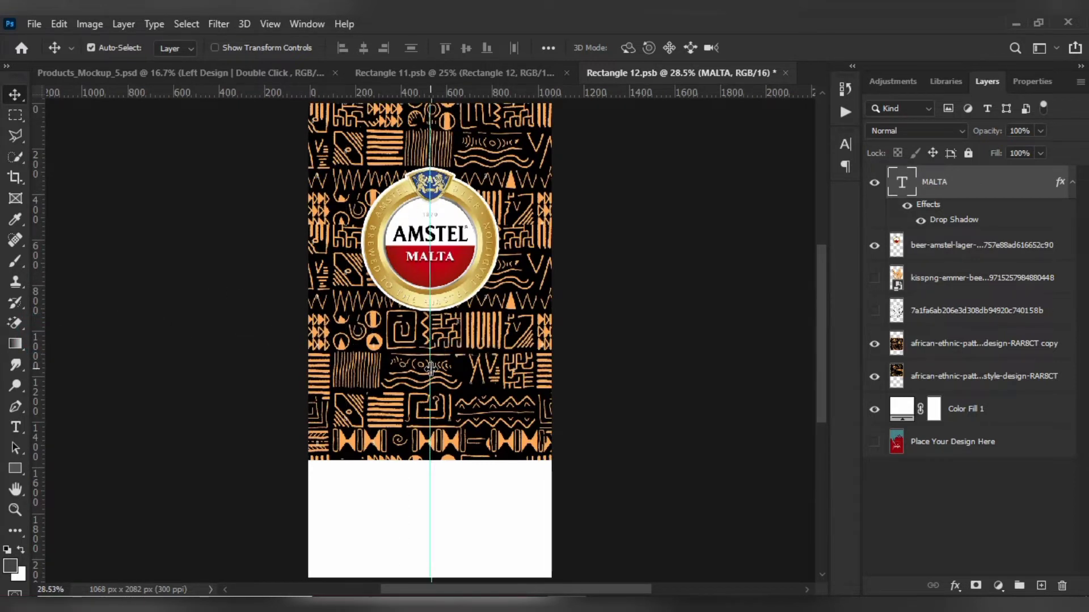
Draw a horizontal rectangle about 916 px wide and 71 px high just below the logo and fill it dark red.
left_click(14, 472)
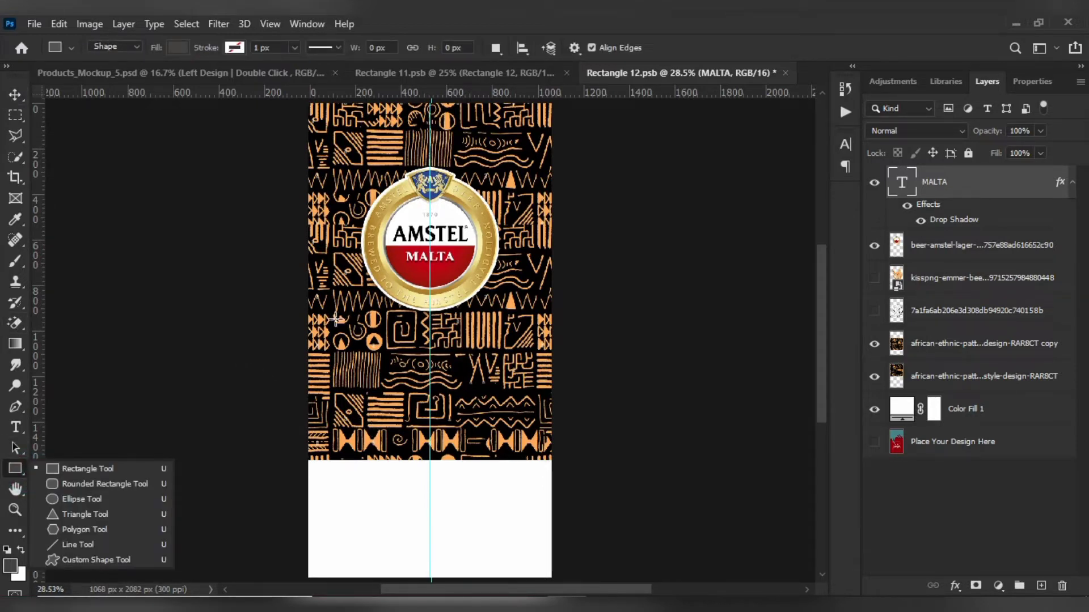
left_click_drag(335, 319, 543, 334)
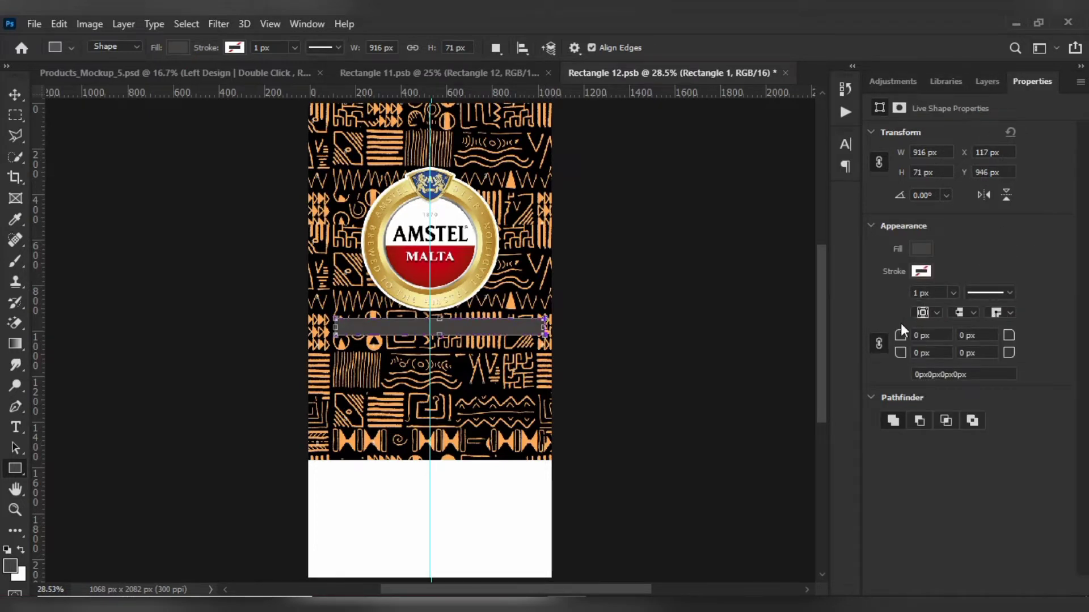
left_click(924, 245)
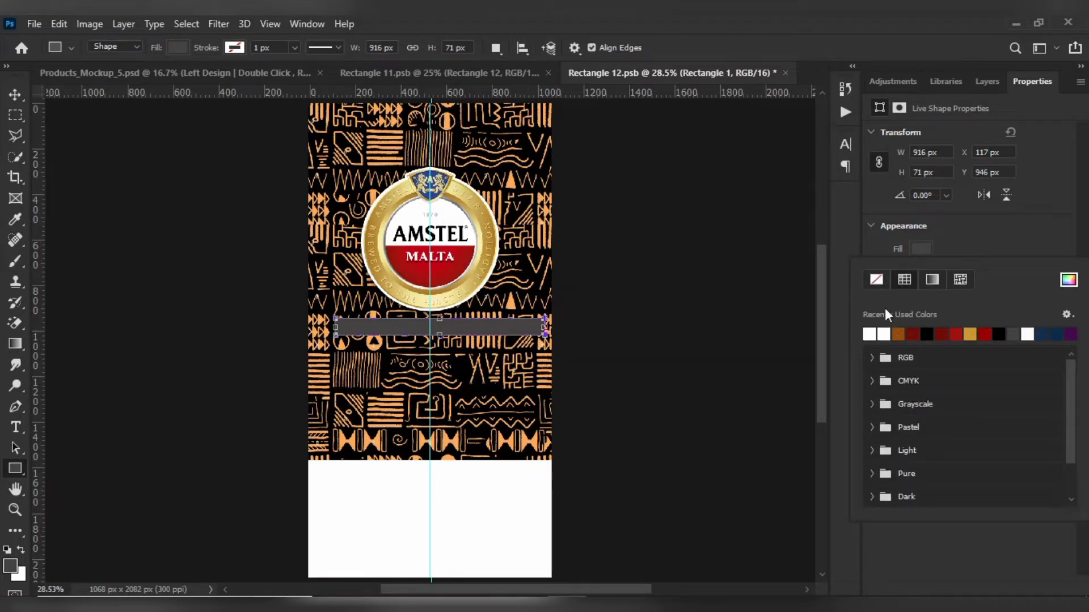
left_click(913, 334)
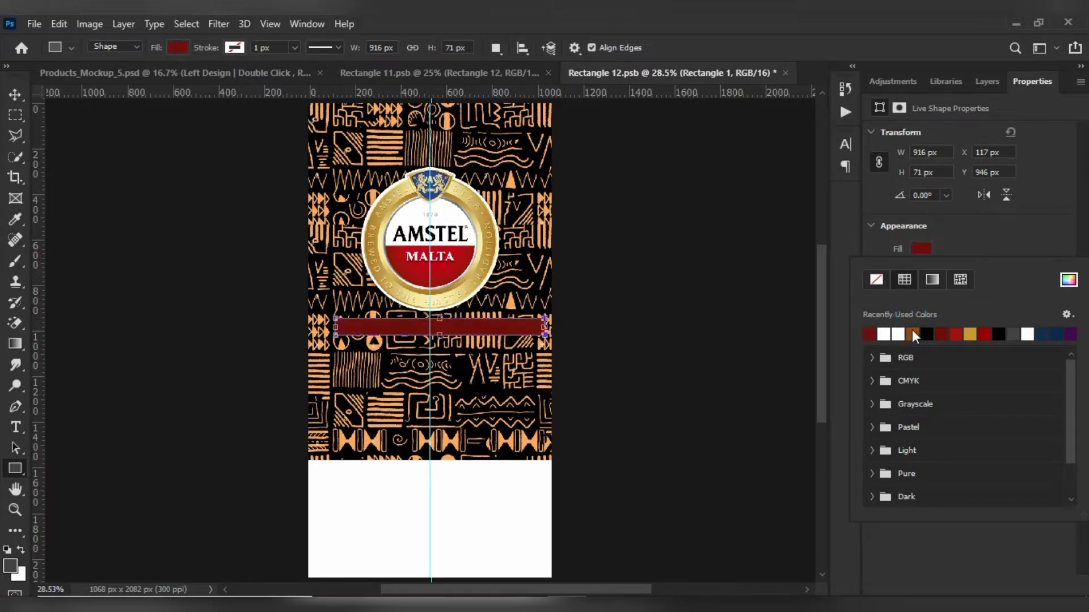
Rotate the red bar about 31° and move it over the label's lower-left edge, centred at about X 230 px, Y 1359 px.
left_click(16, 95)
left_click(16, 95)
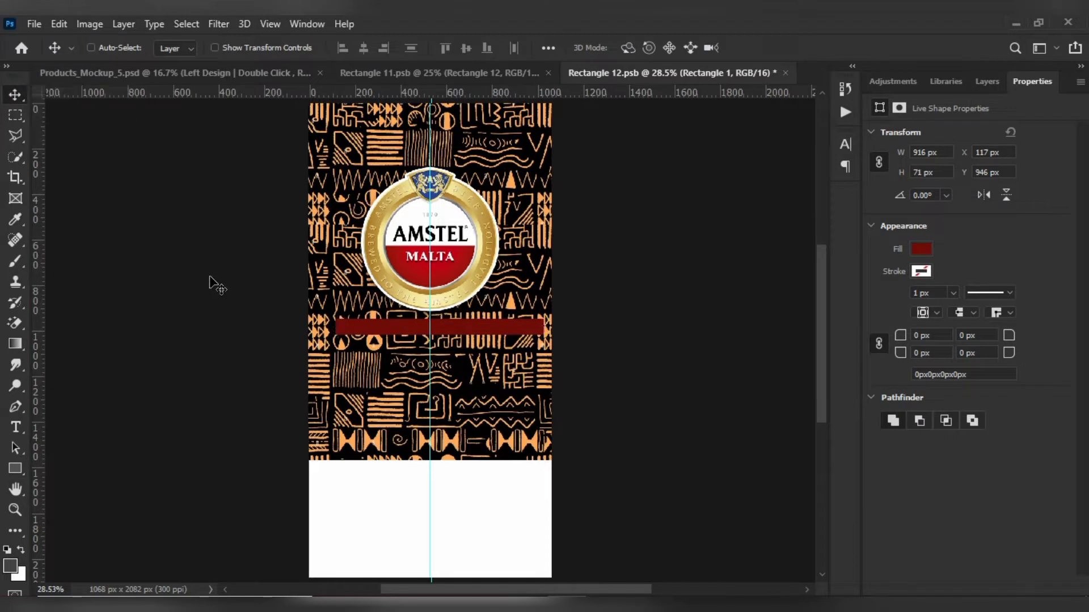
key("ctrl+t")
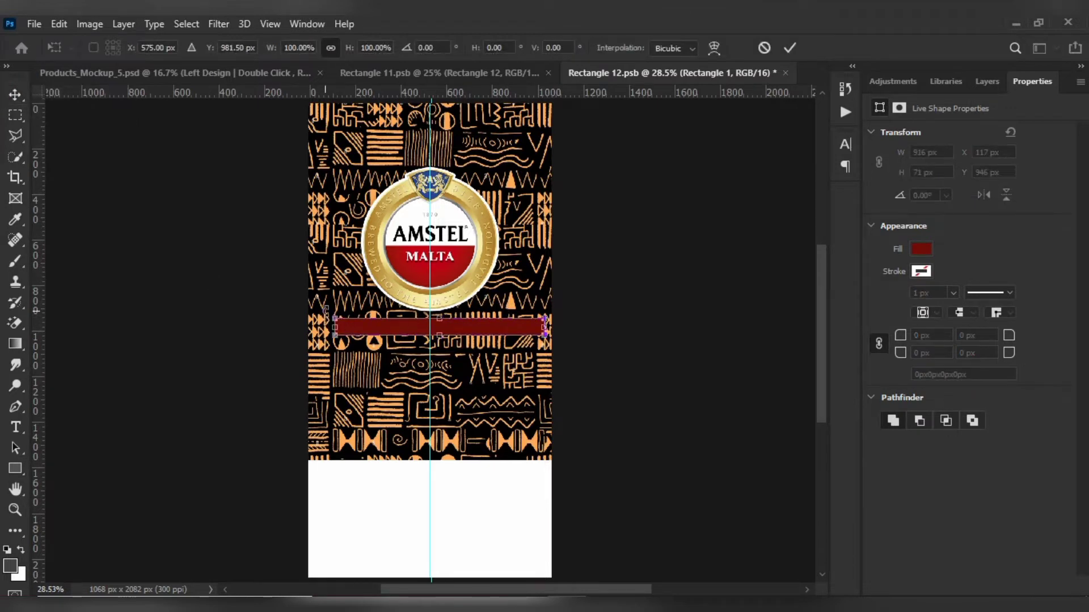
left_click(328, 309)
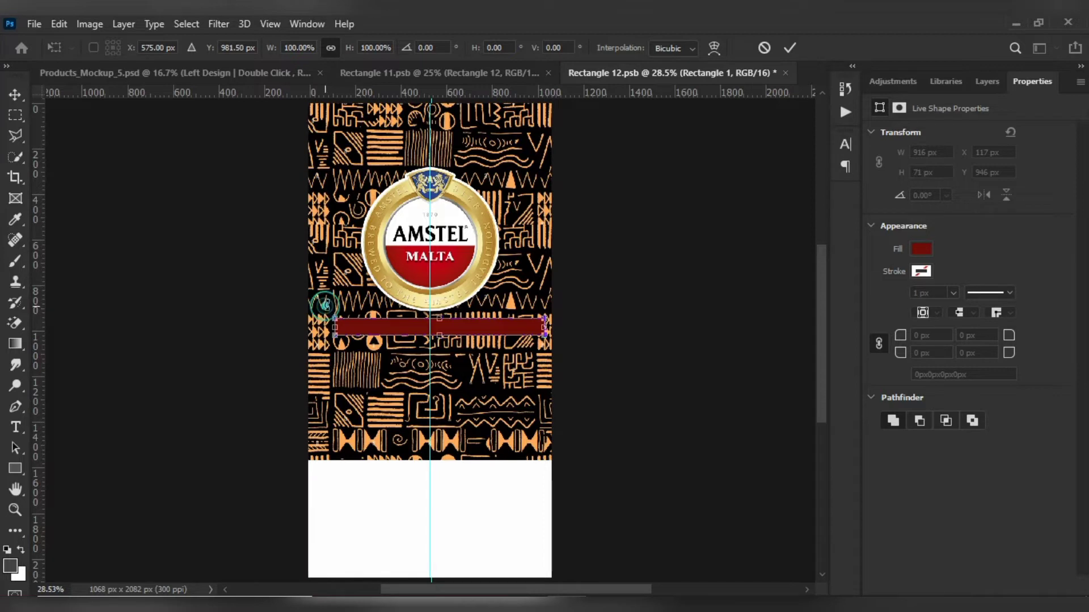
left_click_drag(326, 306, 369, 262)
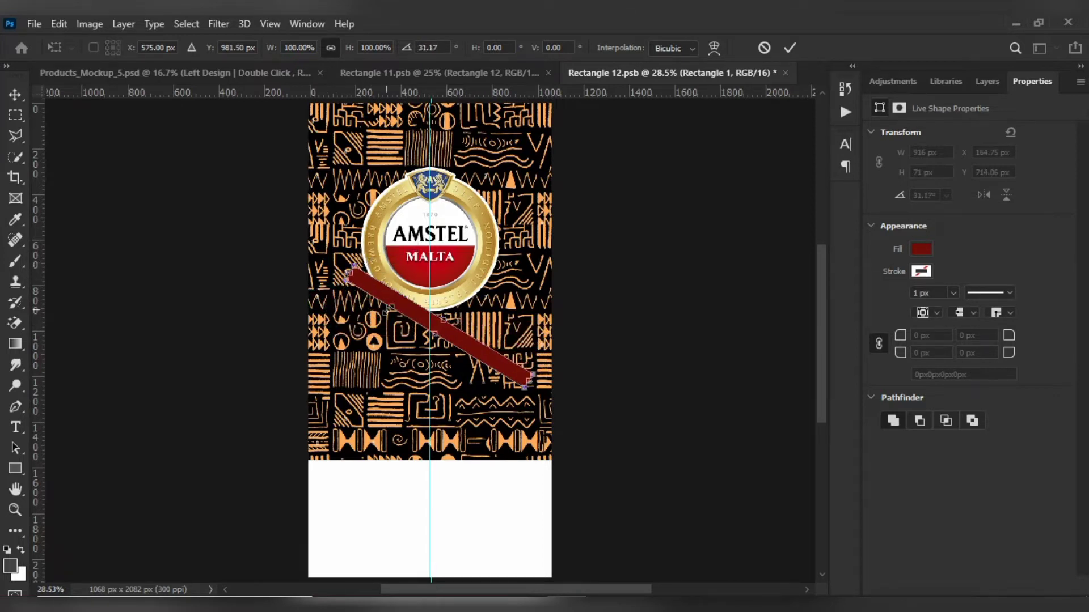
left_click_drag(400, 308, 319, 396)
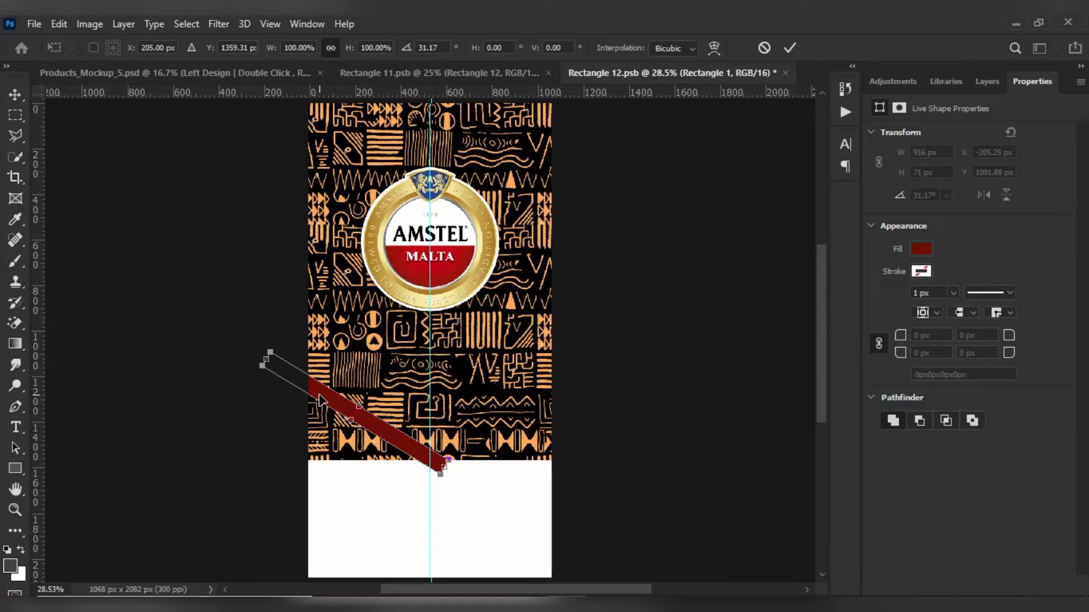
key("Right")
key("Right")
key("Right")
key("Right")
key("Right")
key("Right")
key("Right")
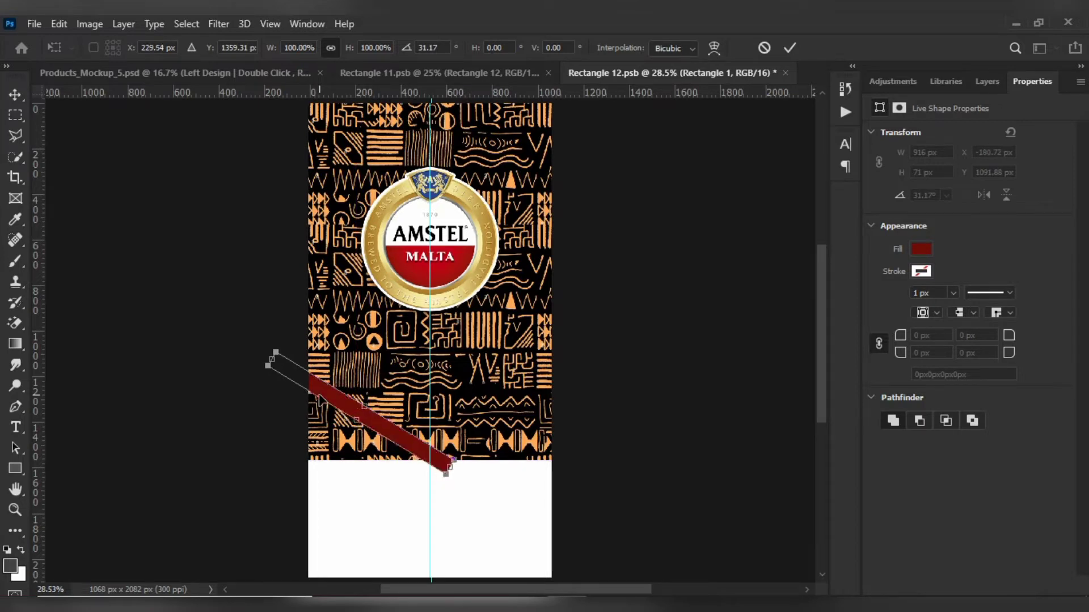
key("Return")
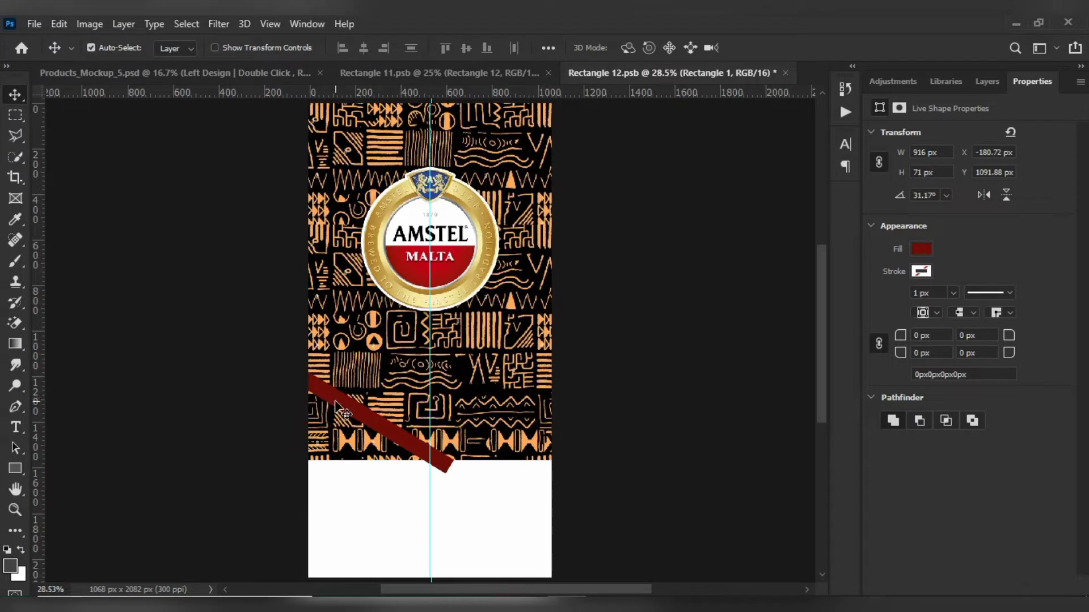
key("ctrl+t")
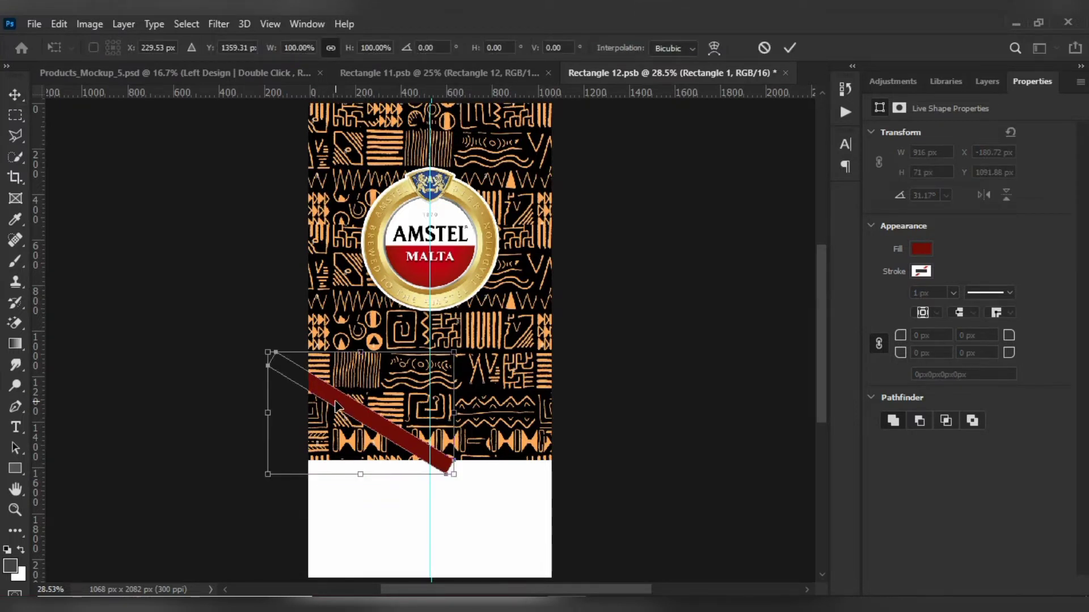
key("Return")
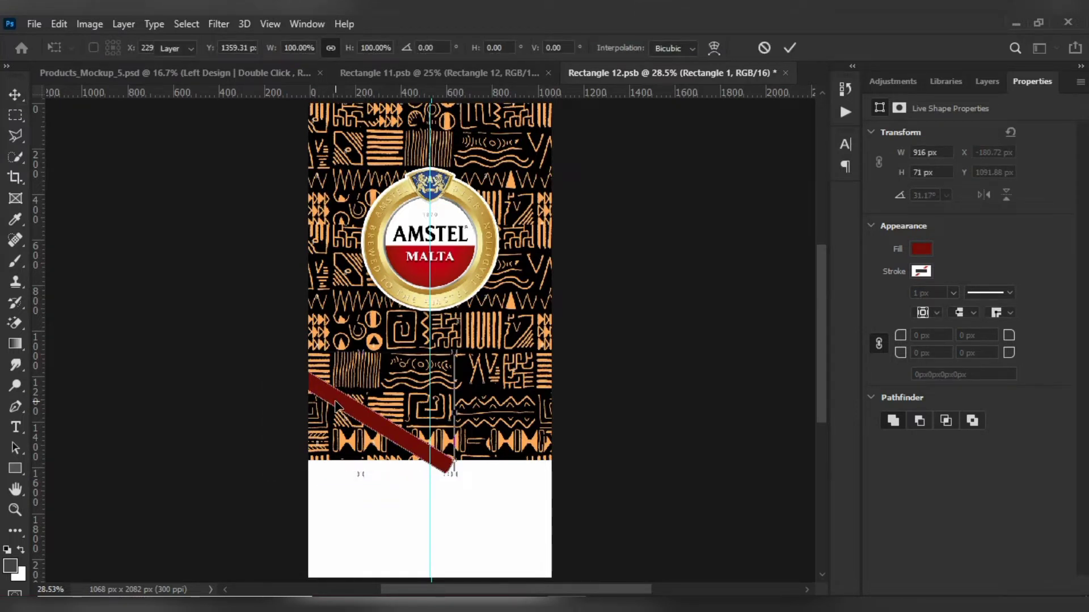
Duplicate the red bar, flip the copy horizontally and move it to the label's right side, centred at about X 779 px, Y 1359 px.
key("ctrl+j")
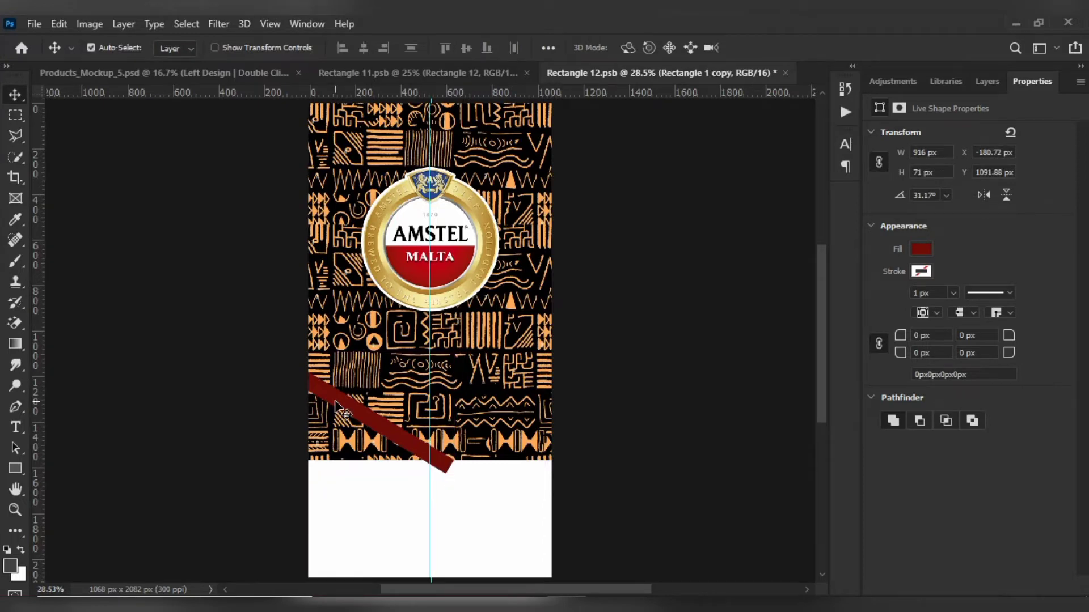
key("ctrl+t")
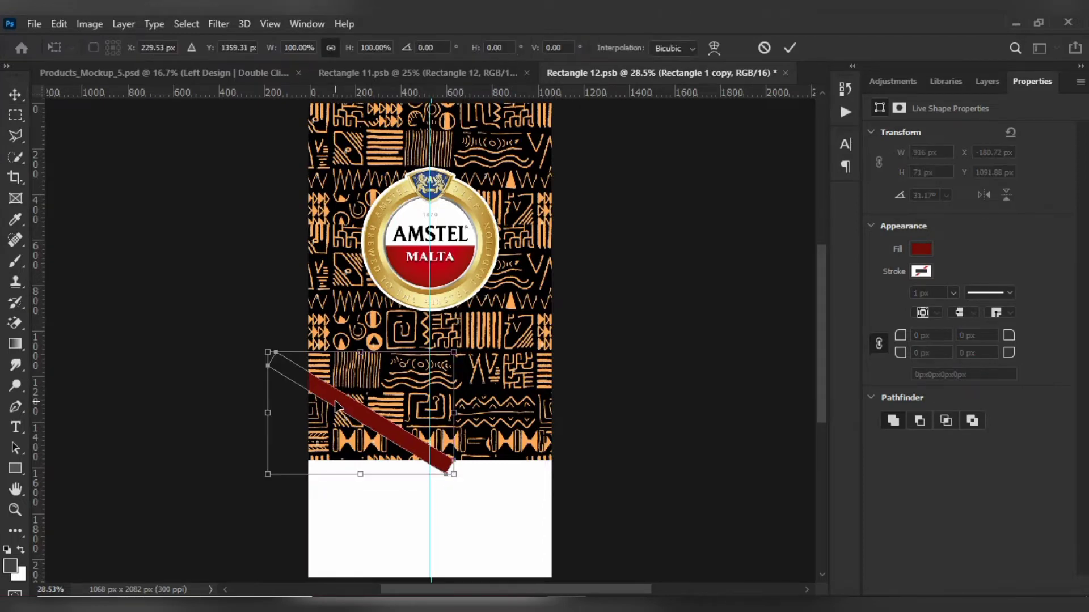
right_click(335, 402)
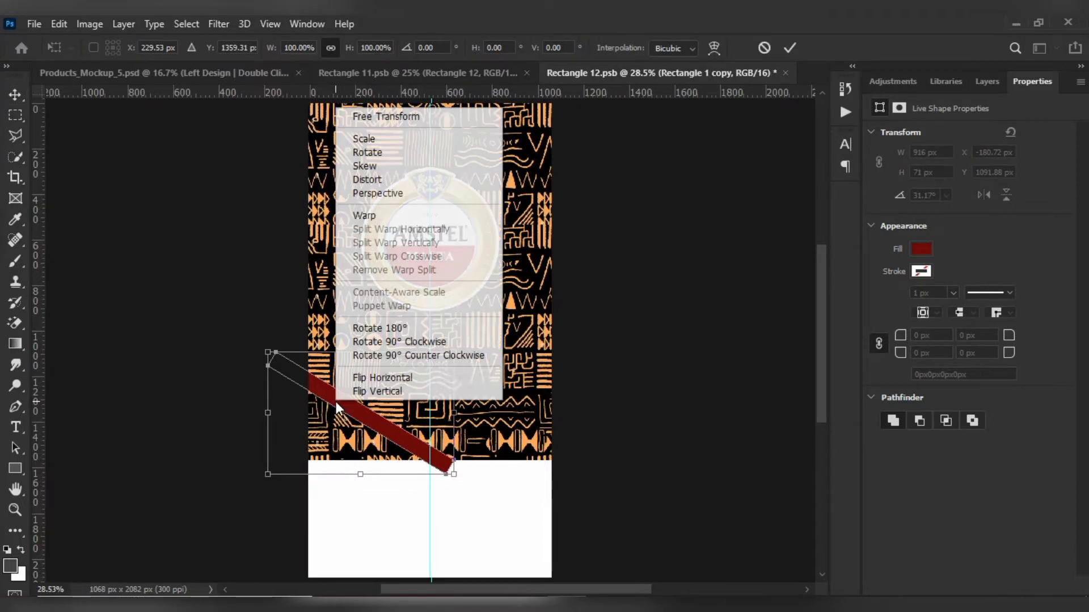
left_click(364, 378)
key("Right")
key("Right")
key("Right")
key("Right")
key("Right")
key("Right")
key("Right")
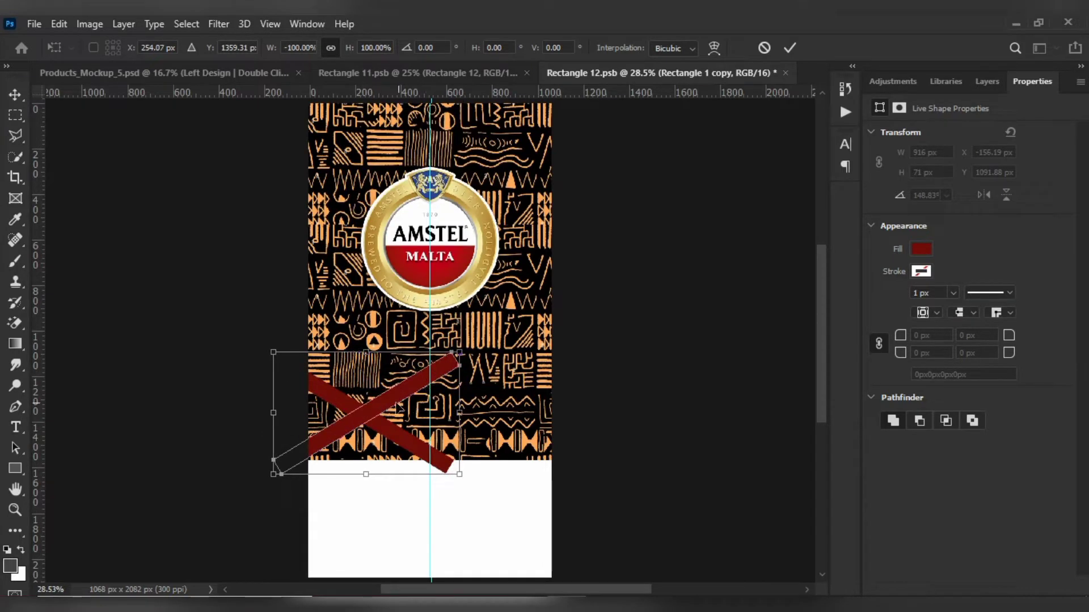
left_click_drag(390, 407, 510, 407)
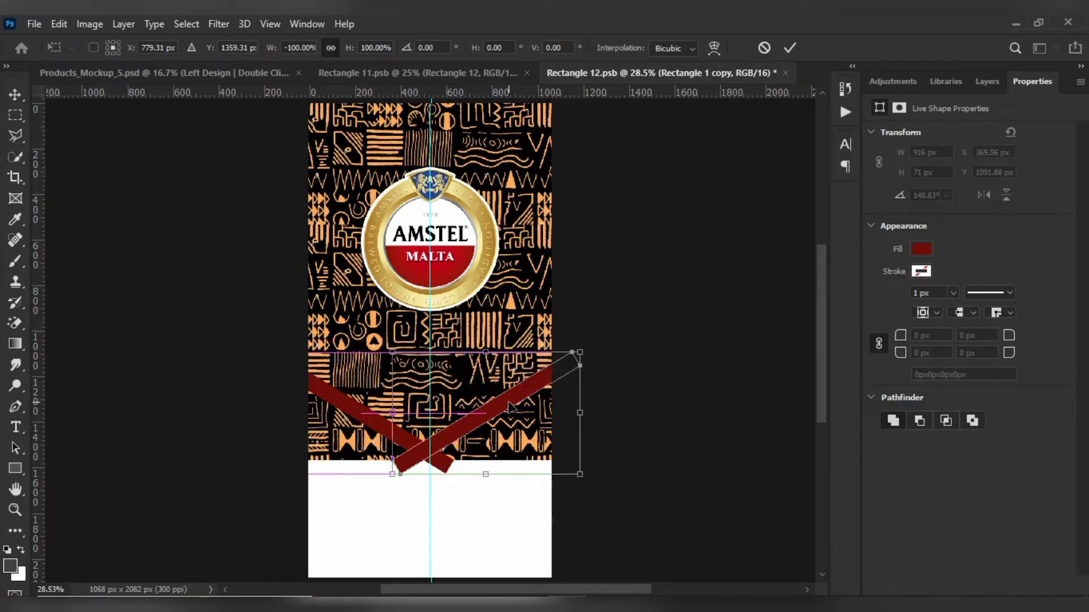
left_click(146, 296)
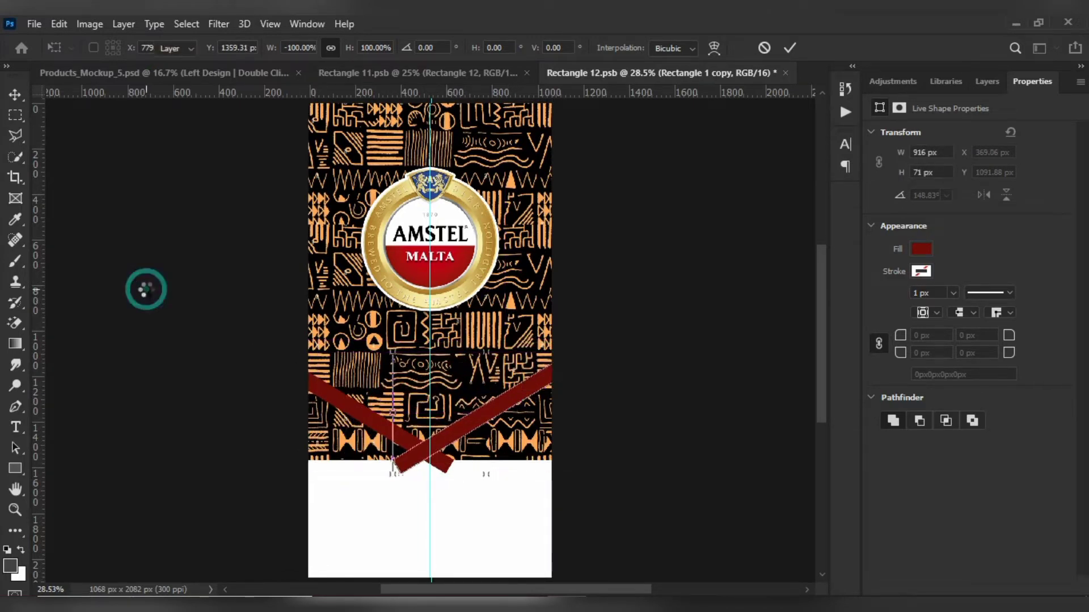
Merge the two red bar shapes, Rectangle 1 and Rectangle 1 copy, into a single shape layer.
left_click(985, 80)
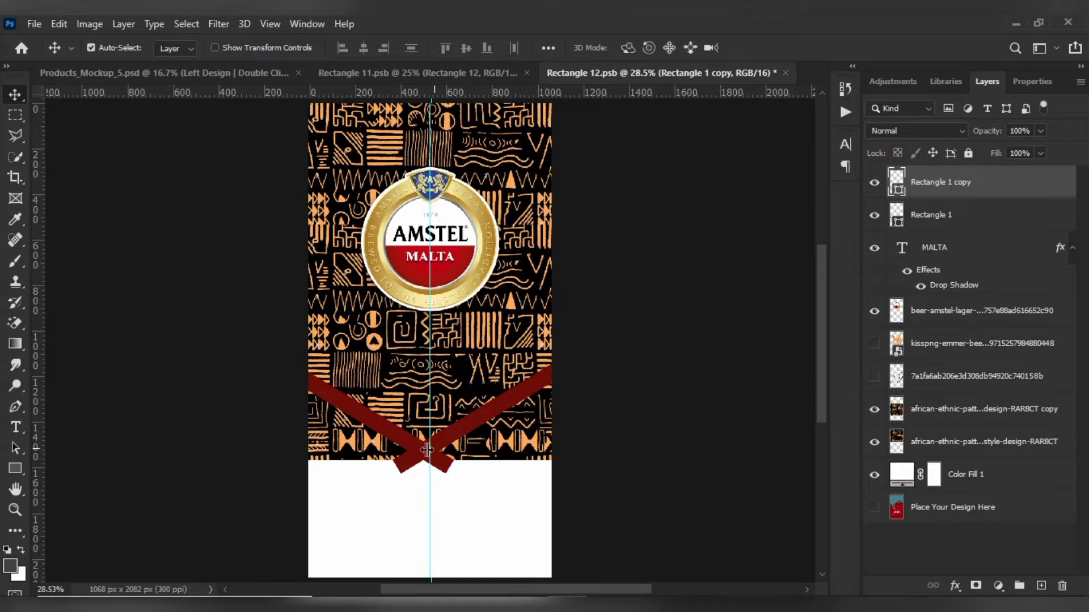
left_click(15, 323)
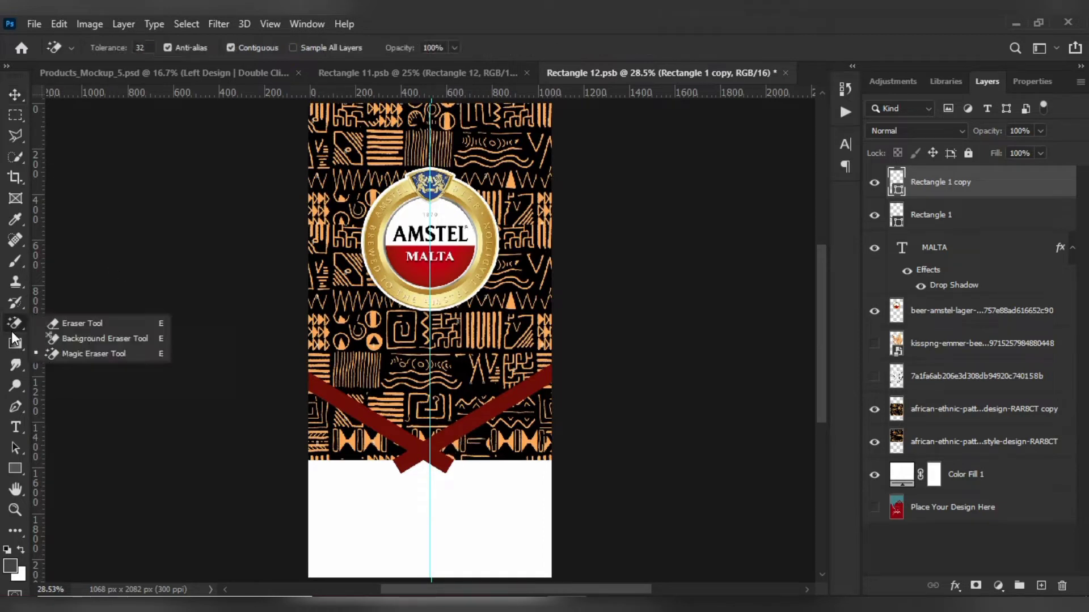
left_click(63, 326)
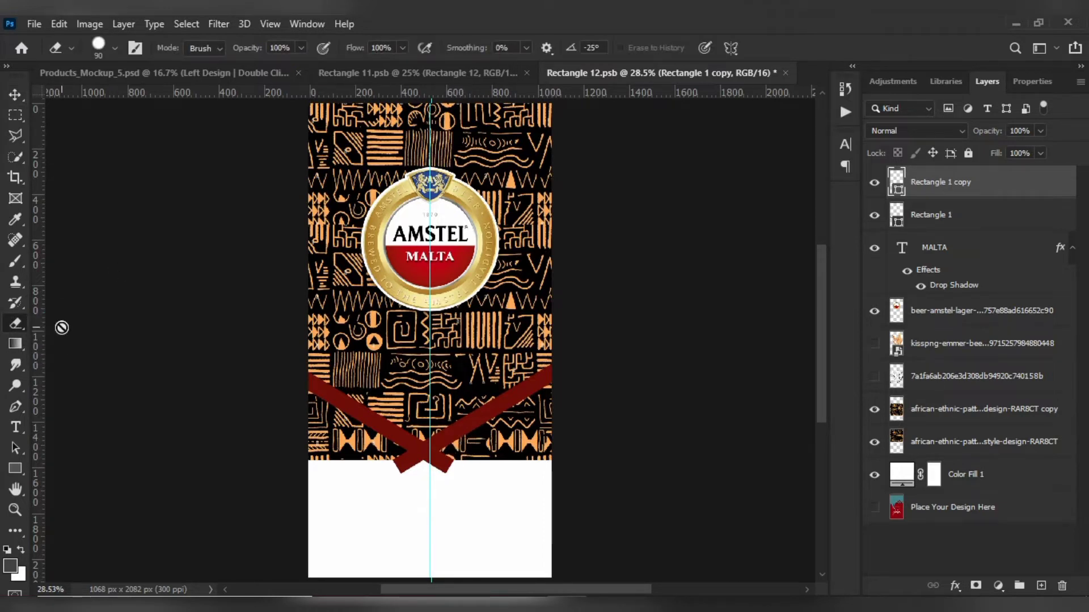
left_click(971, 221, "shift")
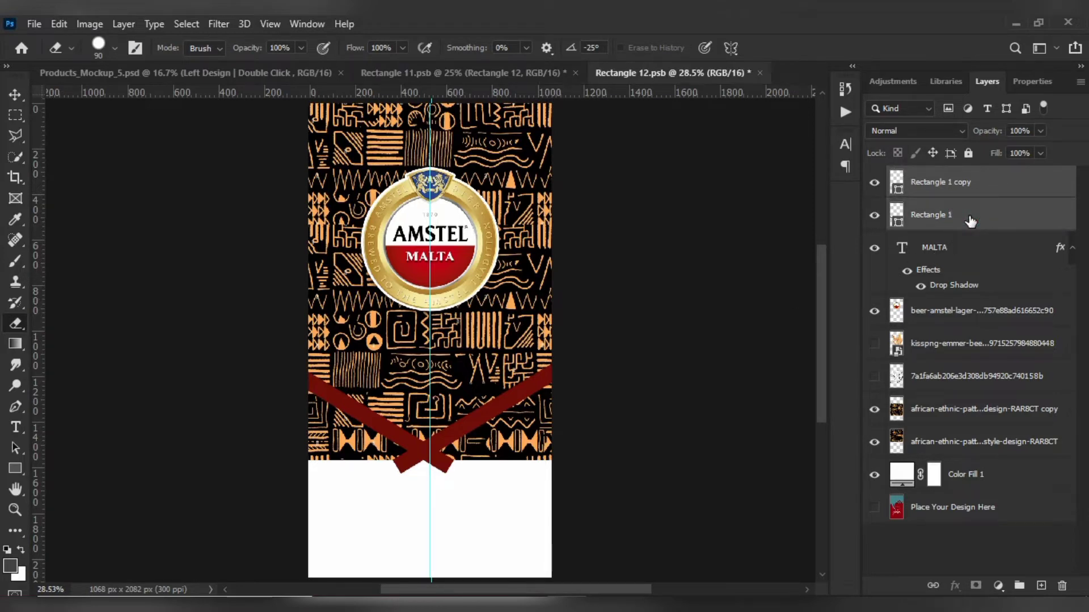
right_click(971, 221)
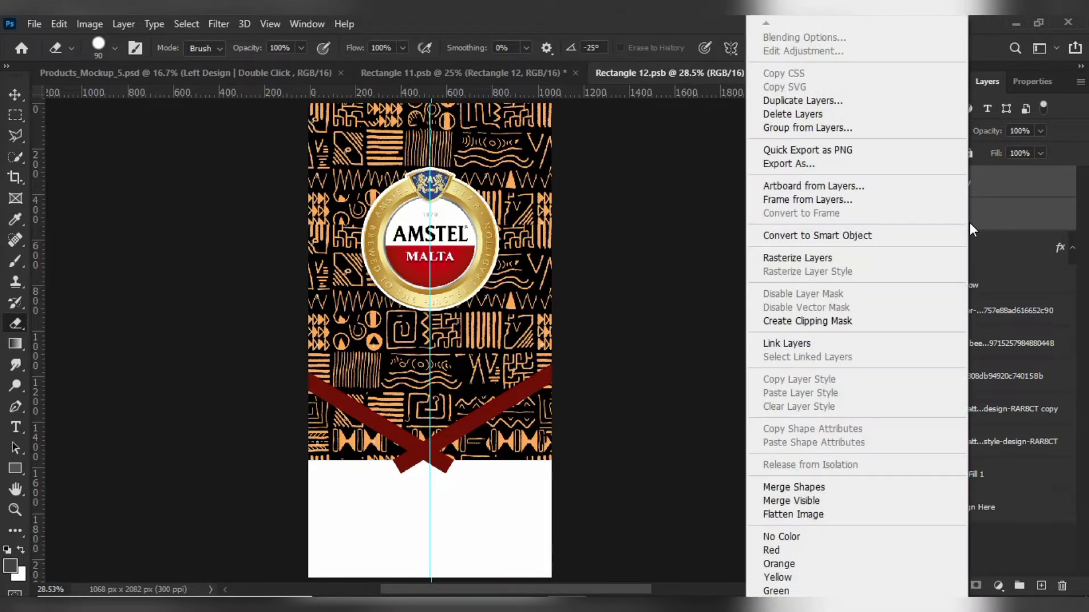
left_click(816, 486)
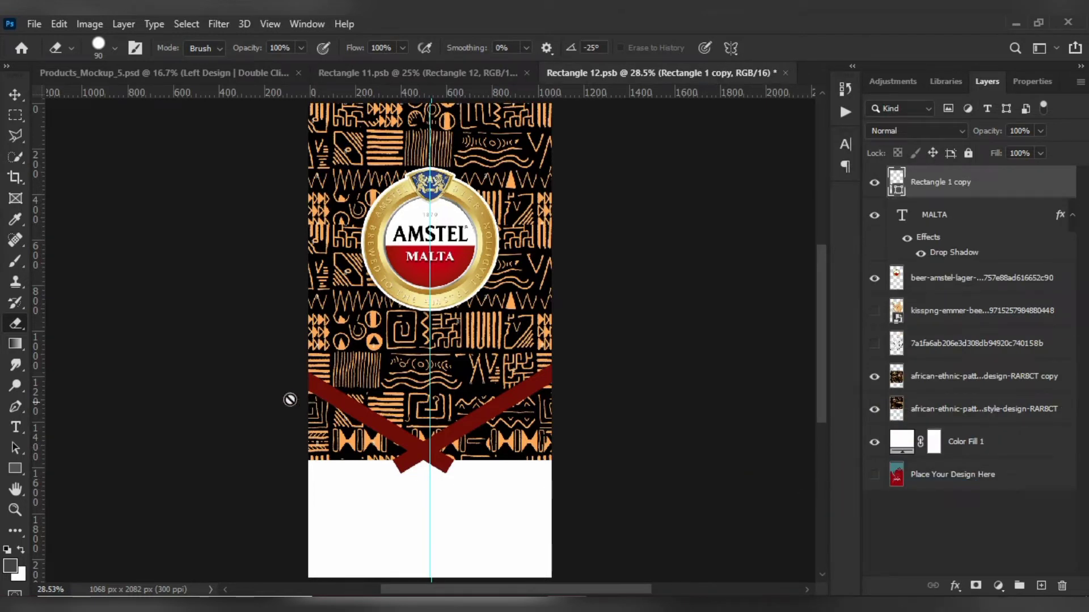
Rasterize the merged red bar layer so that it can be erased.
left_click(430, 465)
key("Return")
key("Tab")
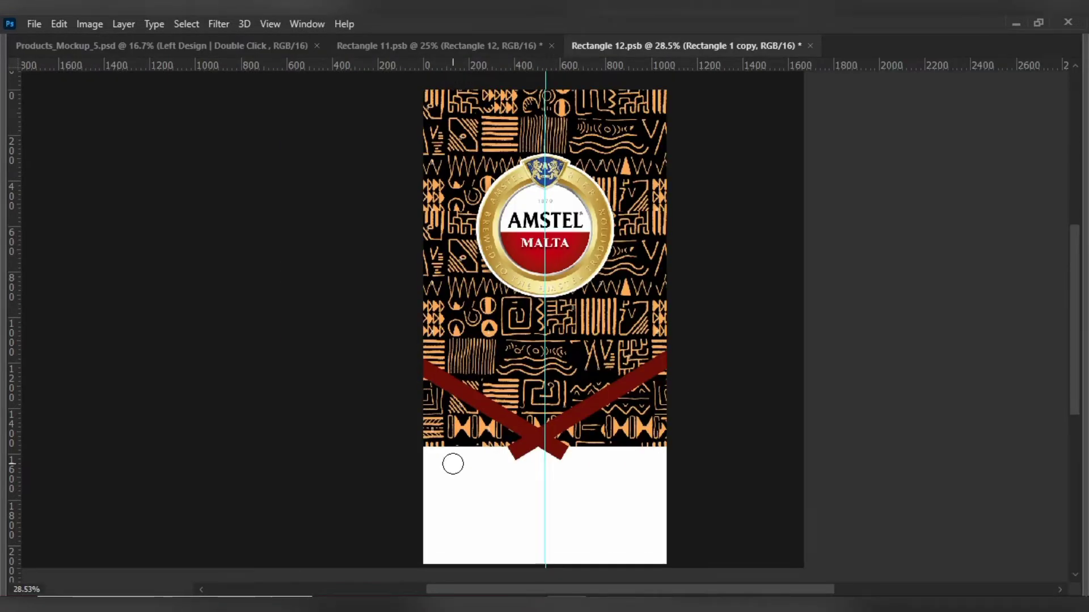
key("Tab")
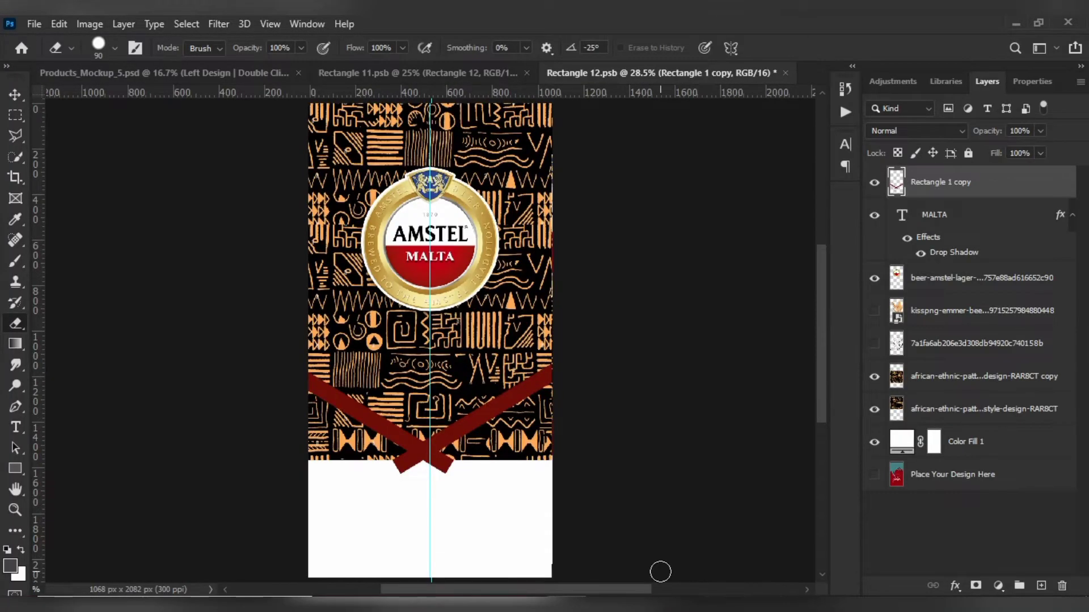
key("ctrl+plus")
key("ctrl+plus")
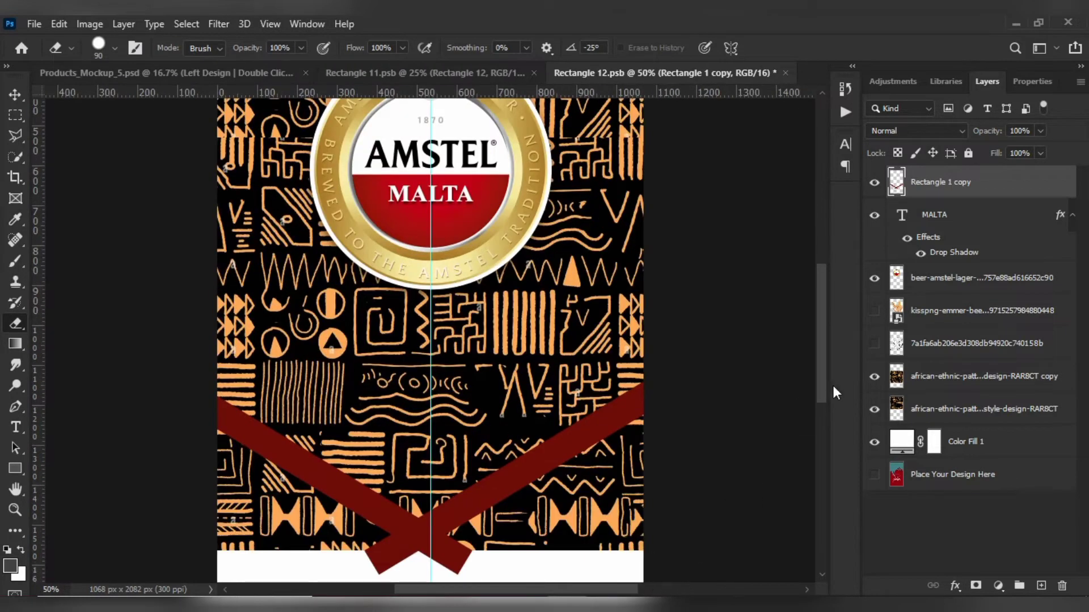
left_click_drag(818, 392, 818, 406)
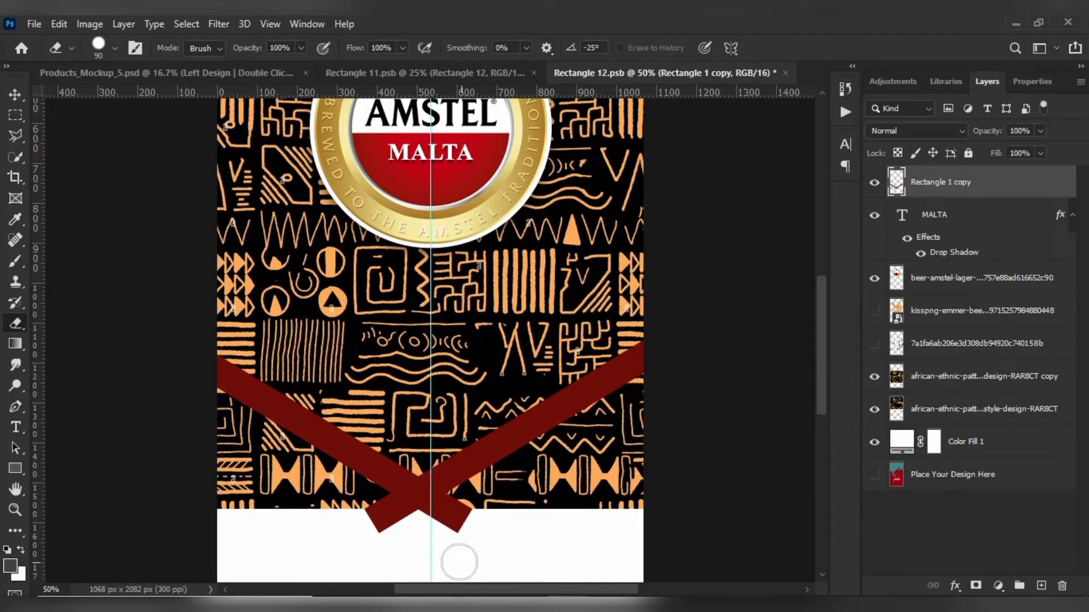
key("ctrl+z")
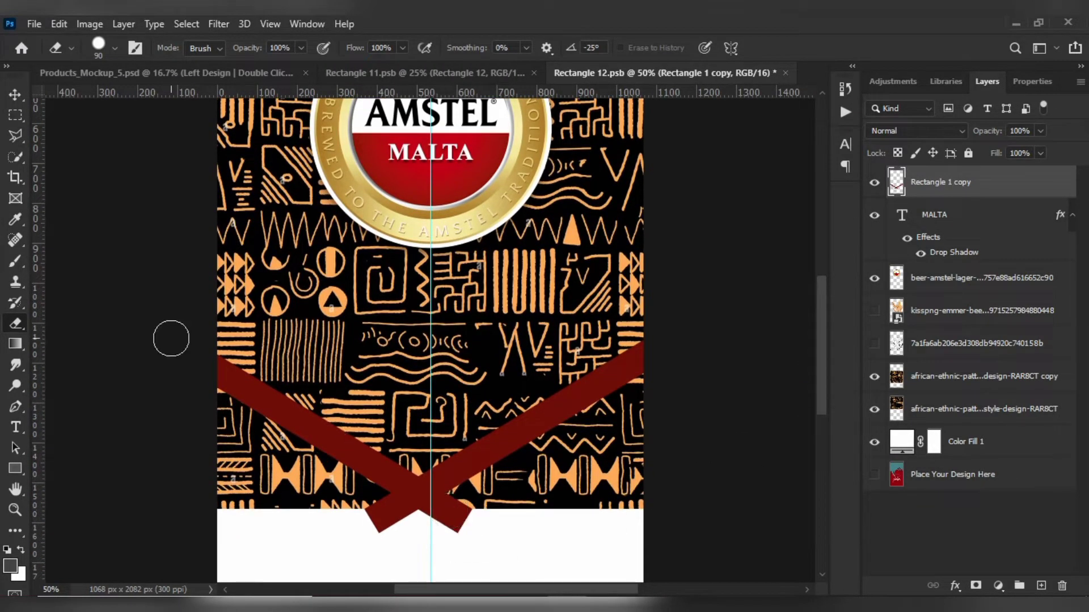
Make a rectangular selection, rotate it about 33° counter-clockwise and place it over the bar end protruding right below the crossing.
left_click(15, 115)
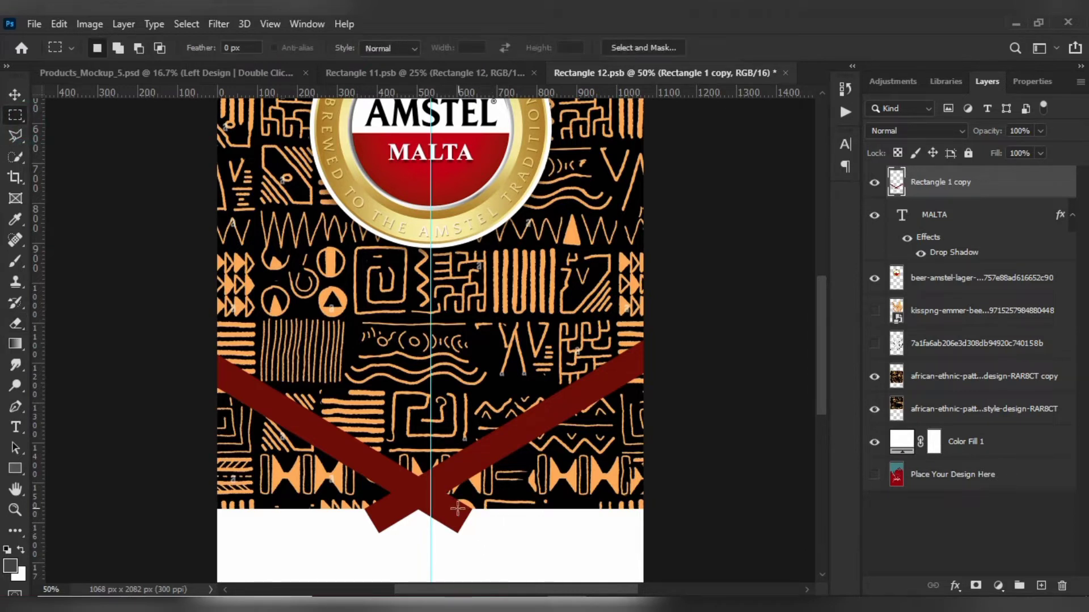
left_click_drag(452, 495, 525, 535)
right_click(499, 521)
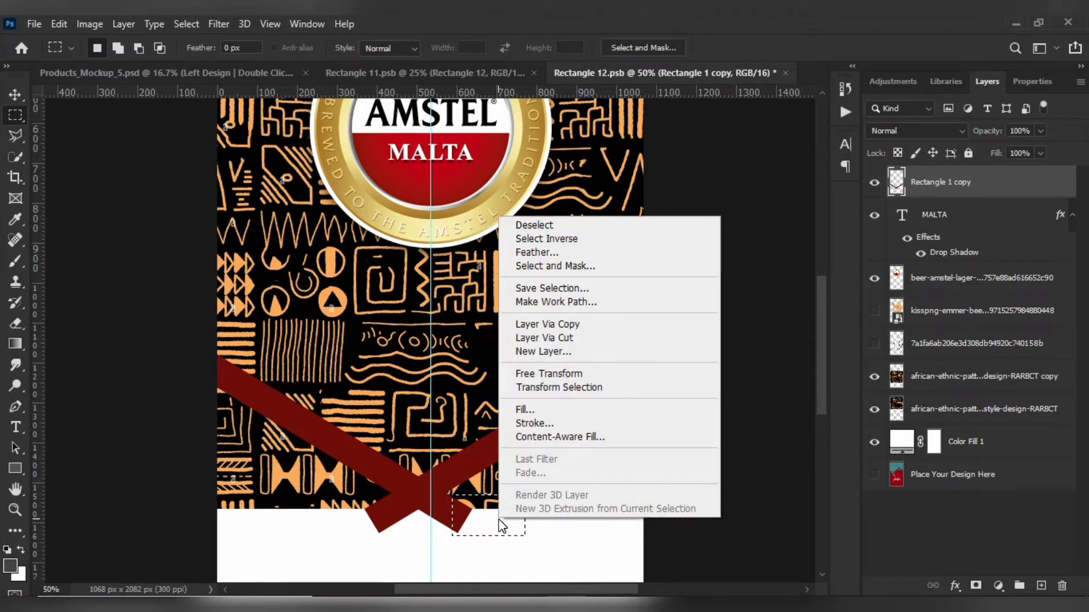
left_click(564, 388)
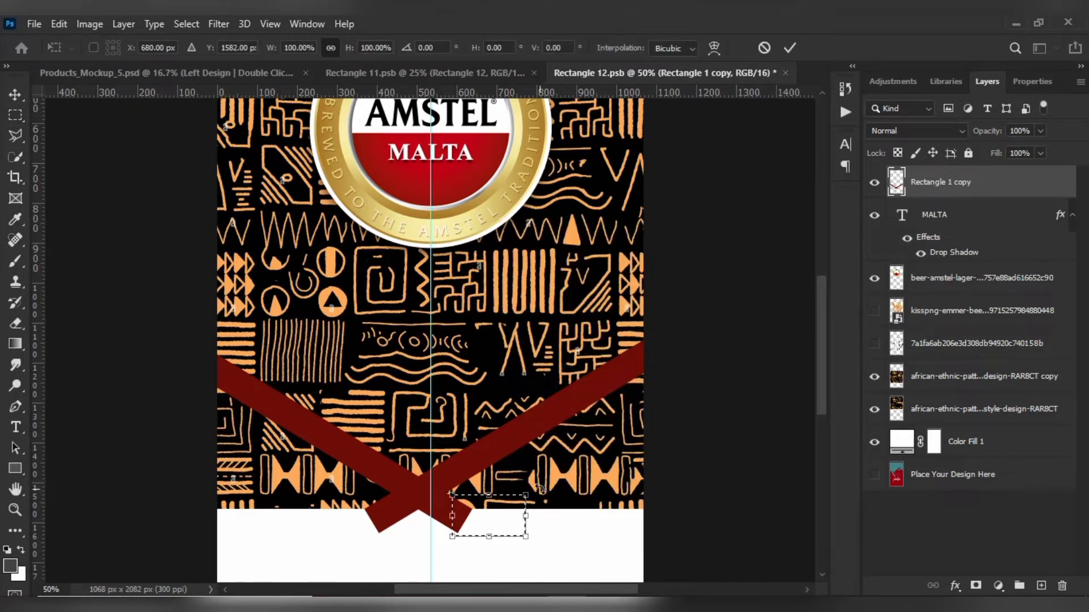
left_click_drag(540, 489, 520, 465)
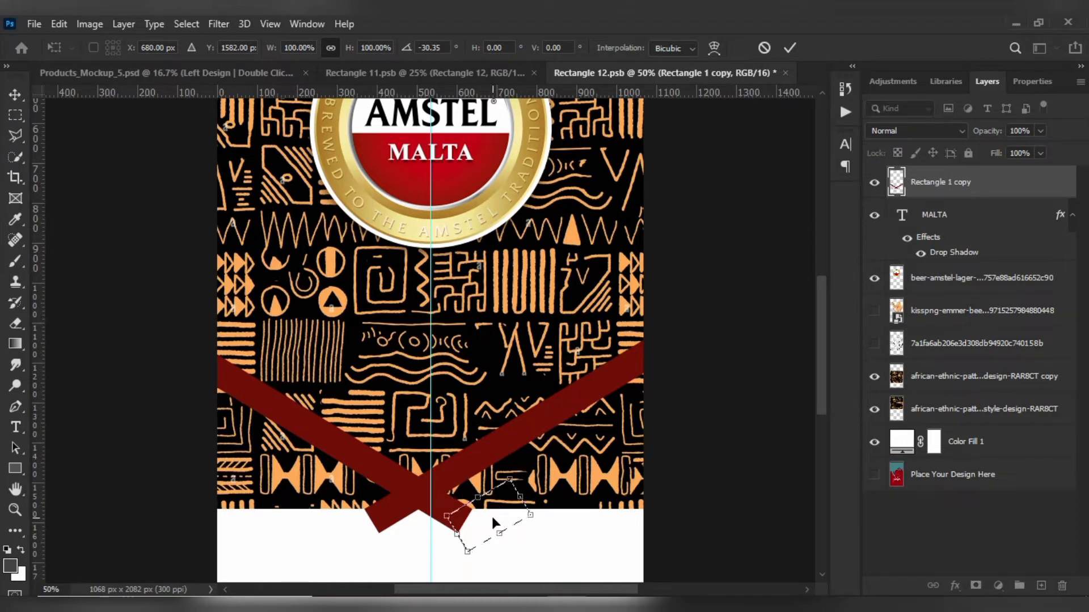
left_click_drag(492, 516, 458, 526)
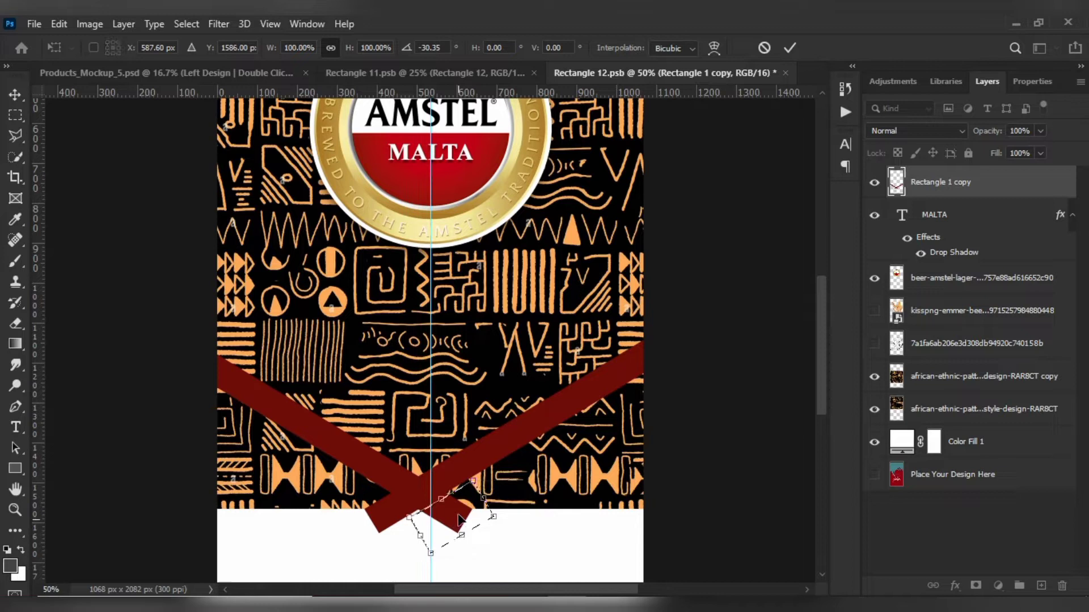
left_click(481, 470)
left_click_drag(482, 470, 470, 498)
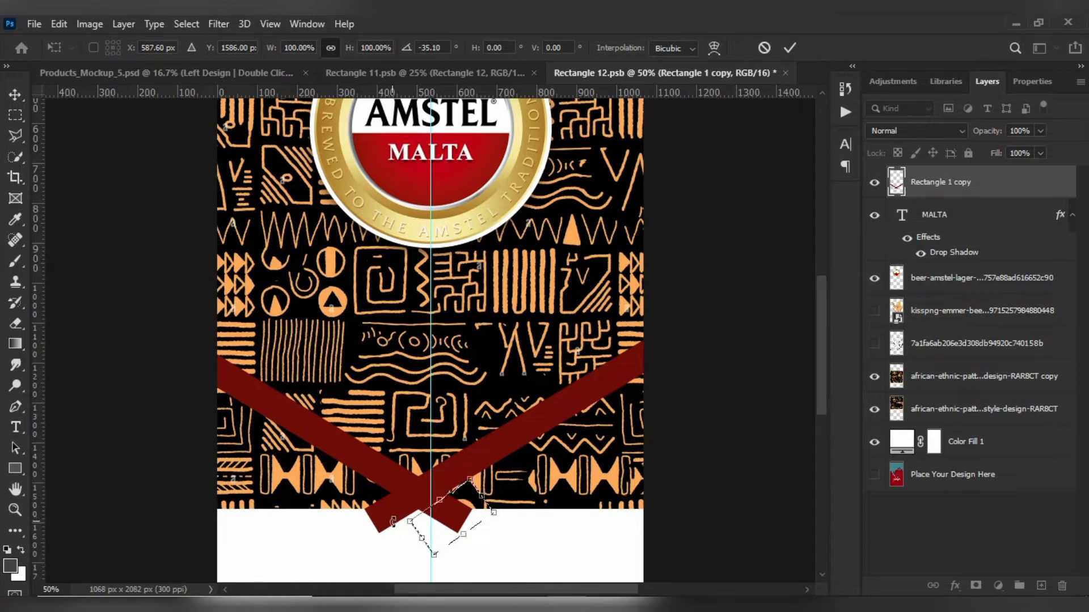
left_click_drag(393, 520, 393, 518)
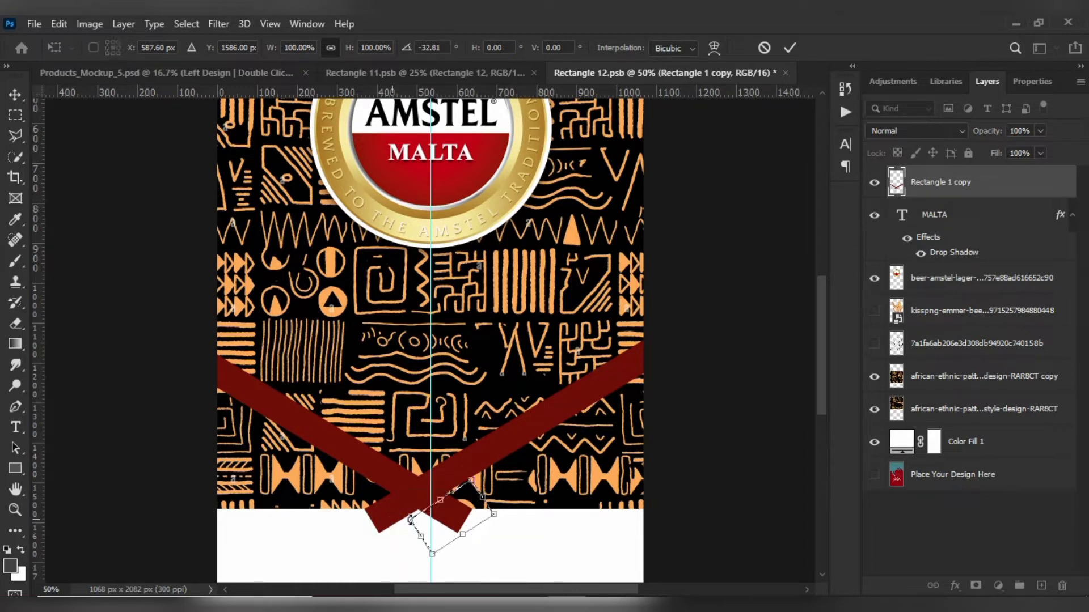
Nudge the rotated selection left to about X 574 px, Y 1586 px and erase the protruding bar end inside it.
key("Up")
key("Up")
key("Up")
key("Up")
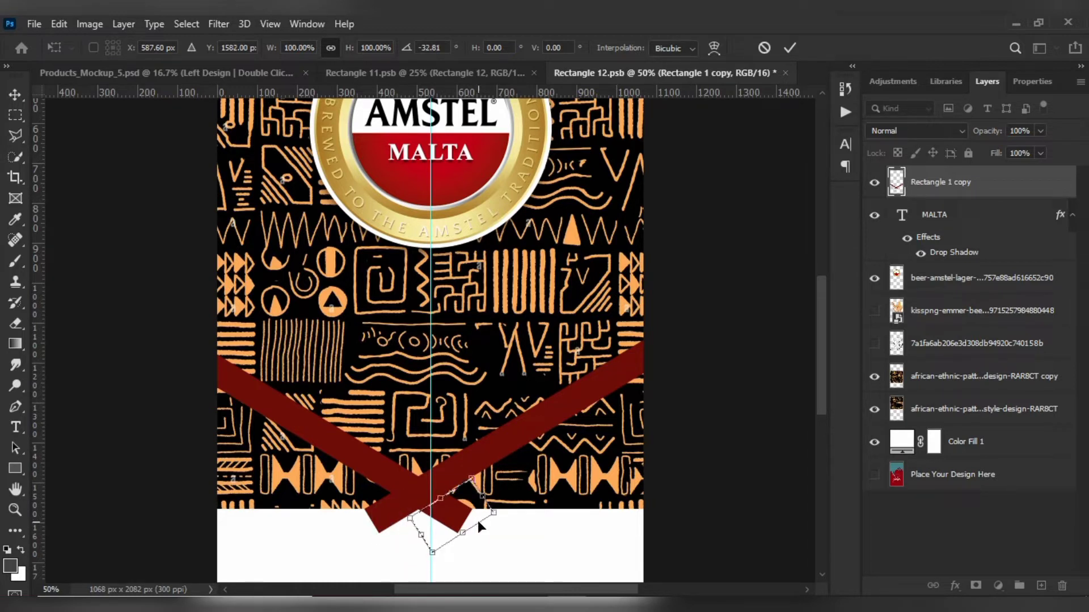
key("Down")
key("Down")
key("Down")
key("Down")
key("Left")
key("Left")
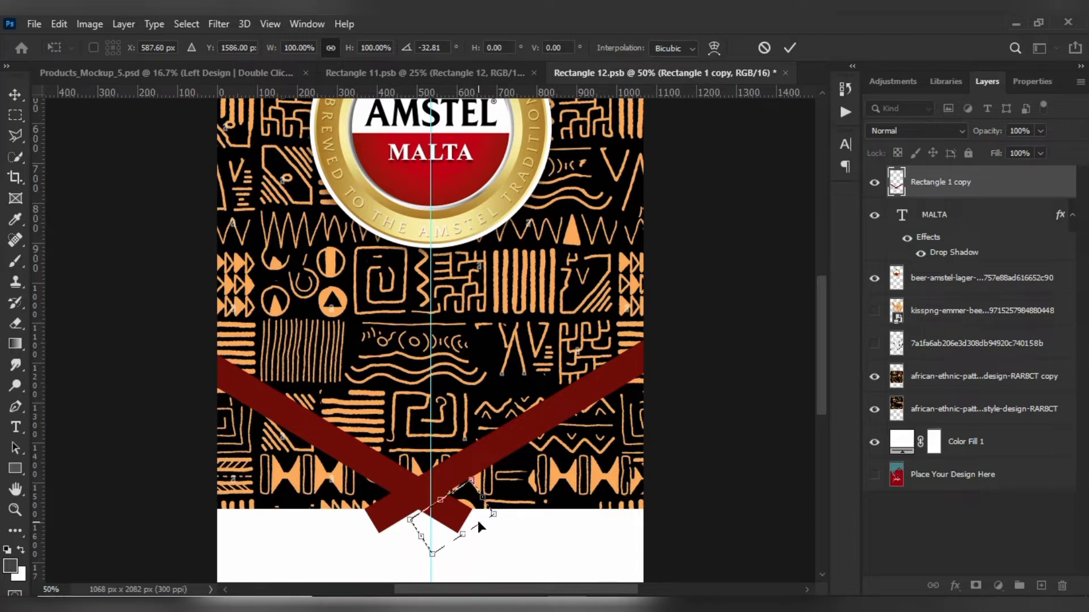
key("Left")
key("Left")
key("Left")
key("Left")
key("Left")
key("Left")
key("Left")
key("Left")
key("Left")
key("Left")
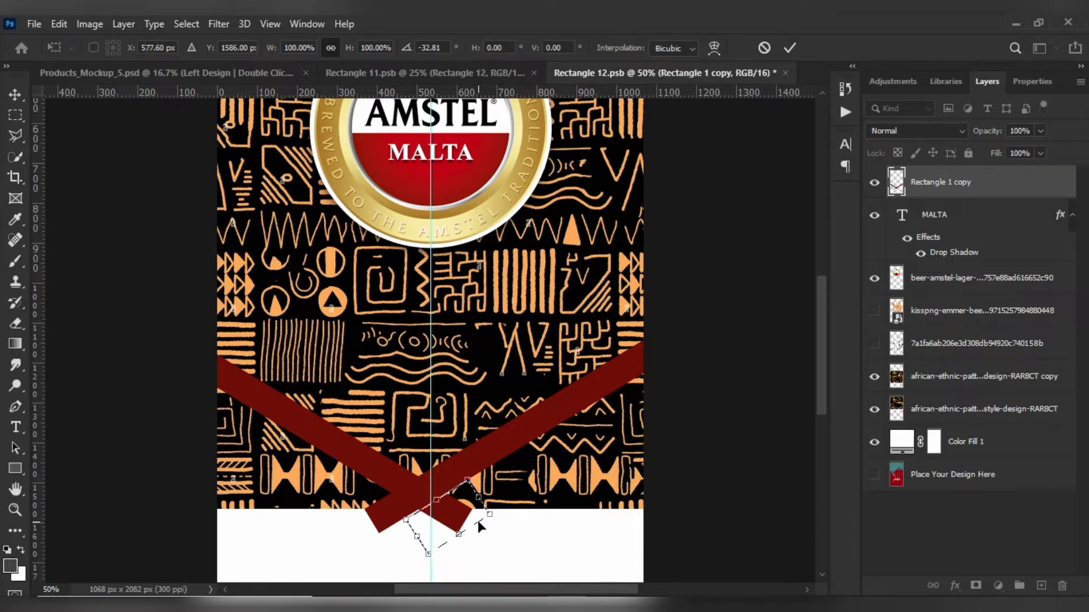
key("Left")
key("Left")
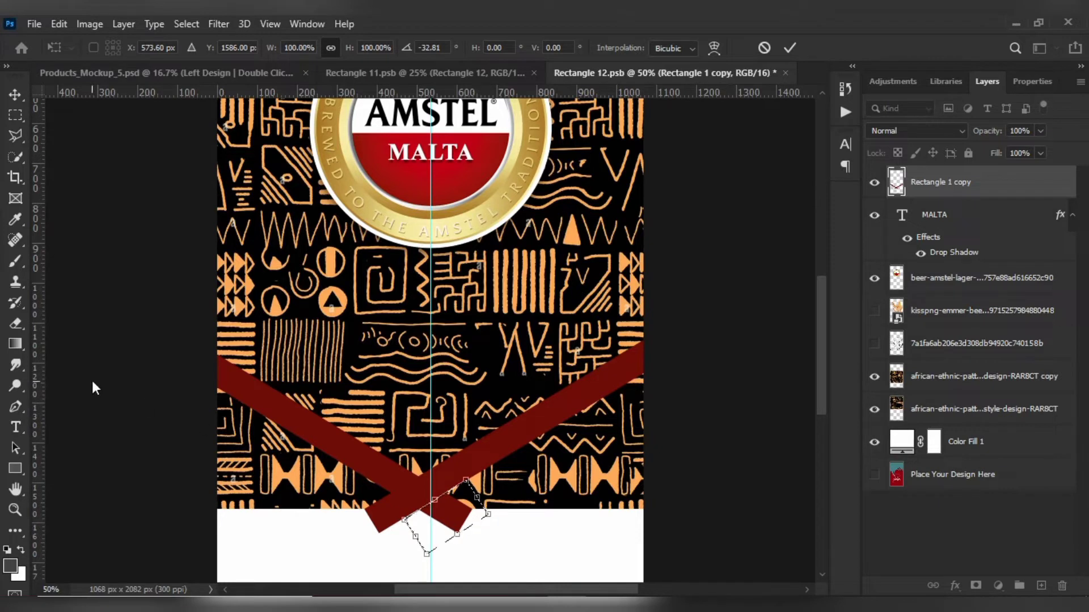
left_click(22, 325)
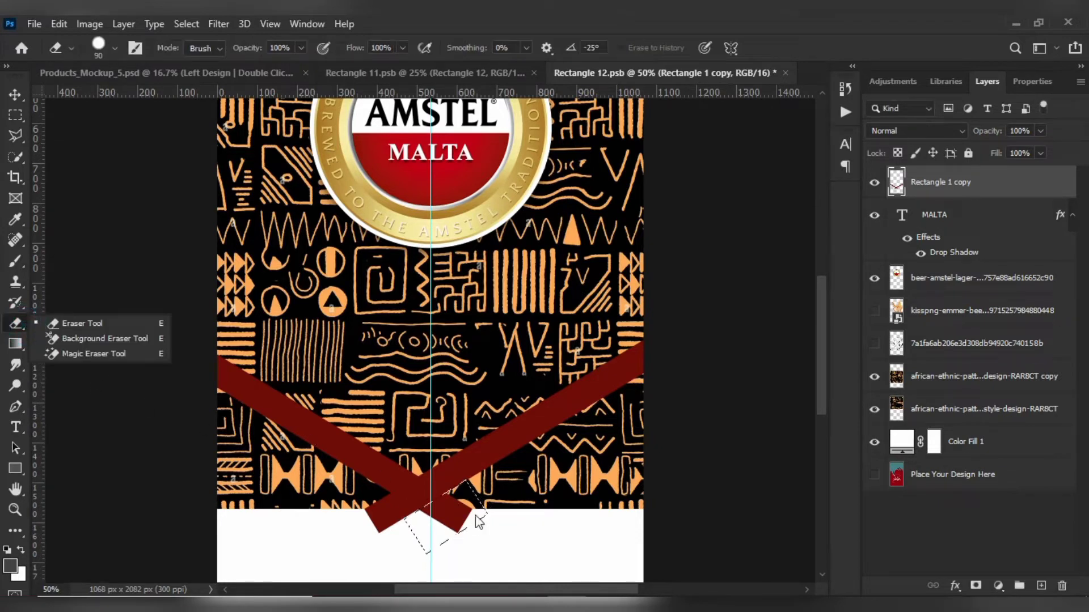
left_click_drag(456, 514, 437, 546)
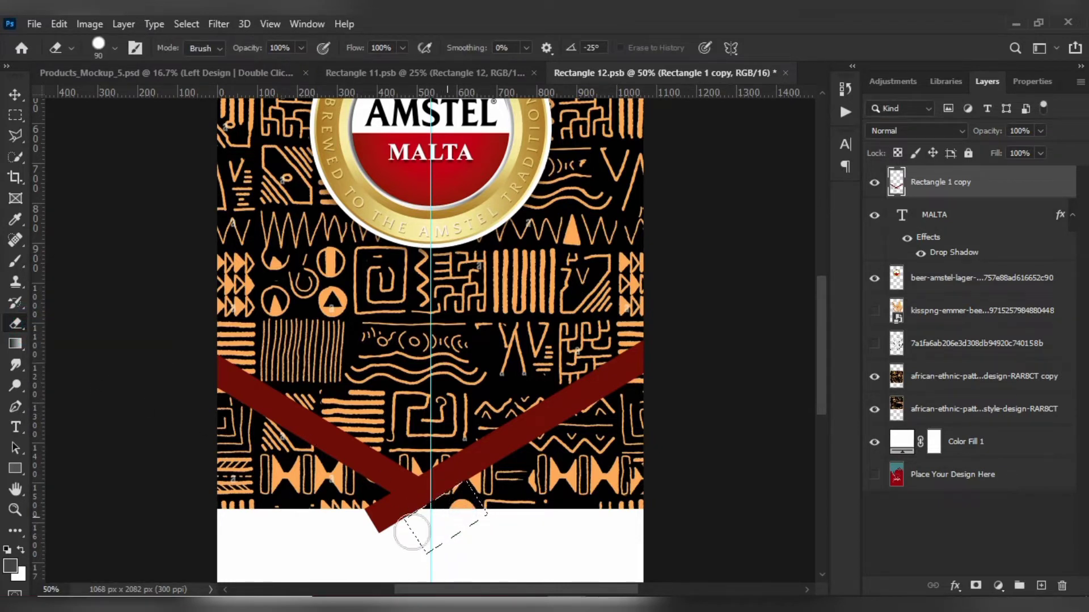
Move the selection over the bar end protruding left below the crossing and rotate it to about -115.7°.
left_click(15, 94)
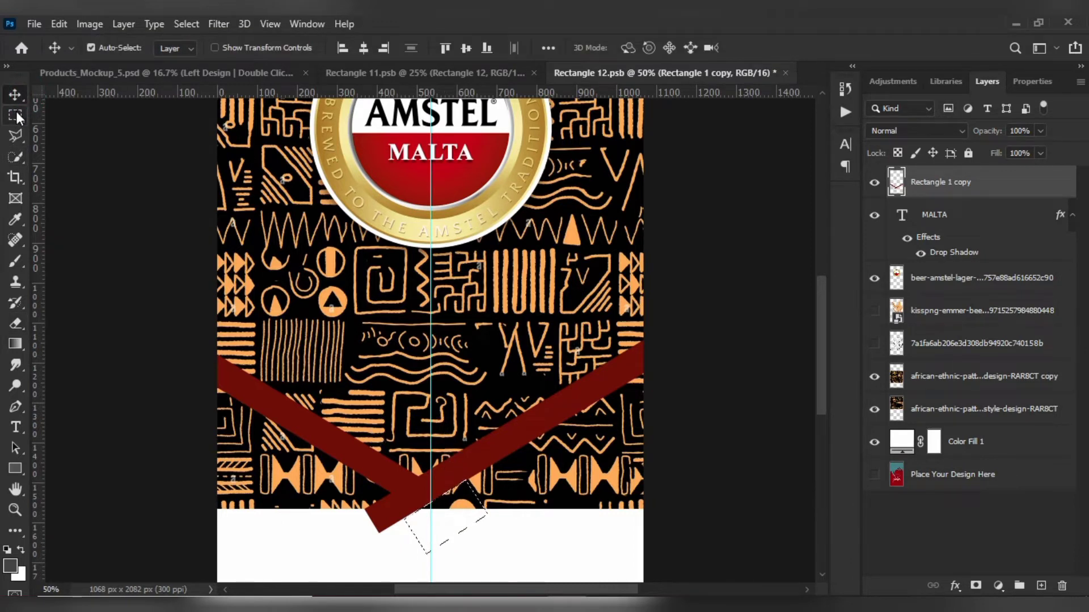
left_click(15, 116)
mouse_move(452, 512)
left_mouse_down()
mouse_move(380, 527)
mouse_move(390, 524)
left_mouse_up()
right_click(390, 524)
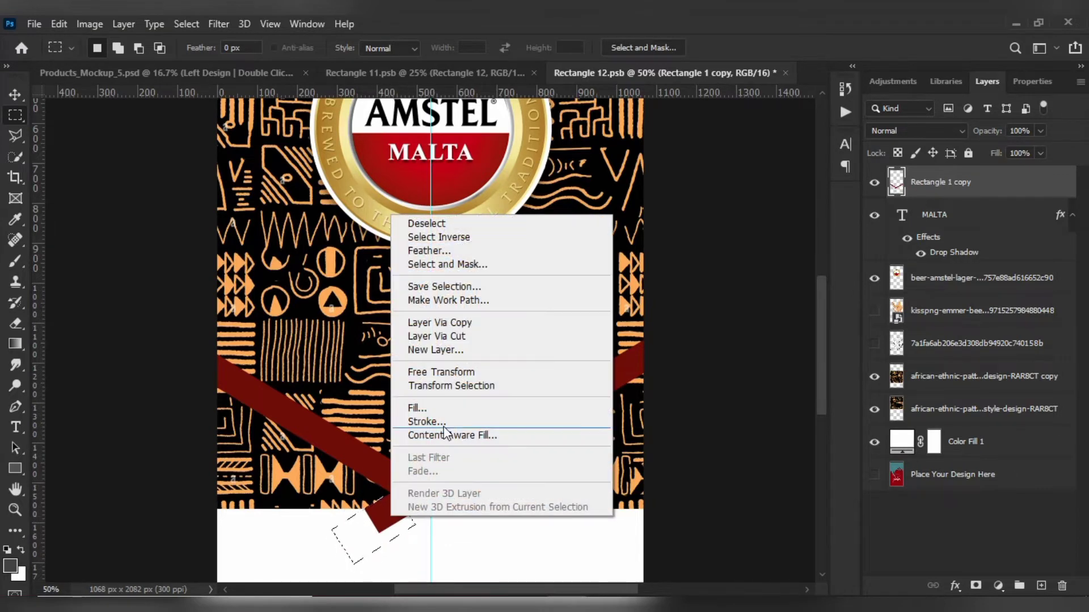
left_click(468, 385)
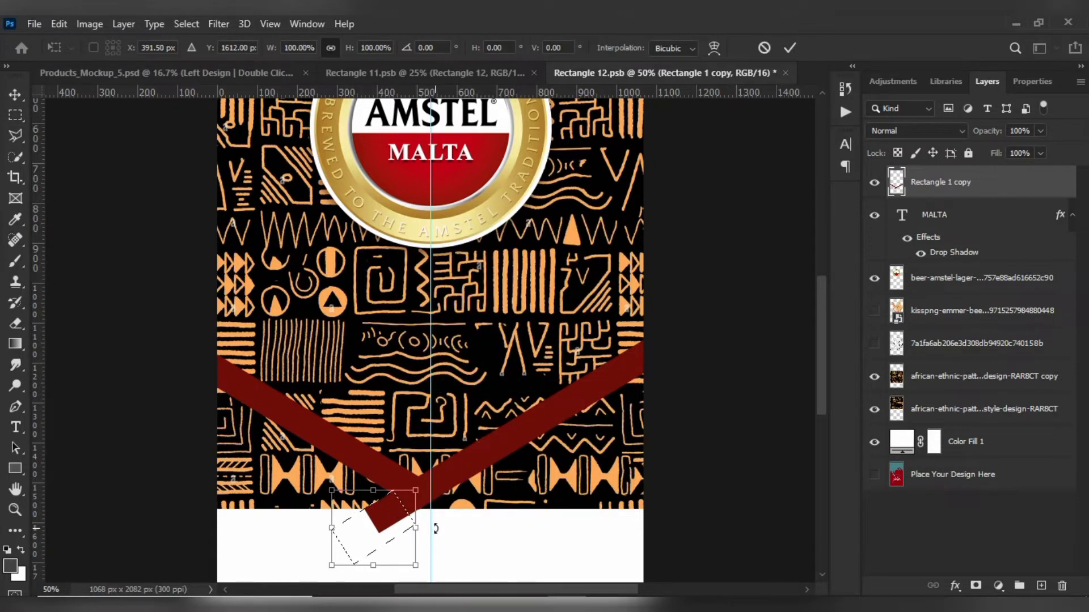
left_click_drag(439, 529, 319, 486)
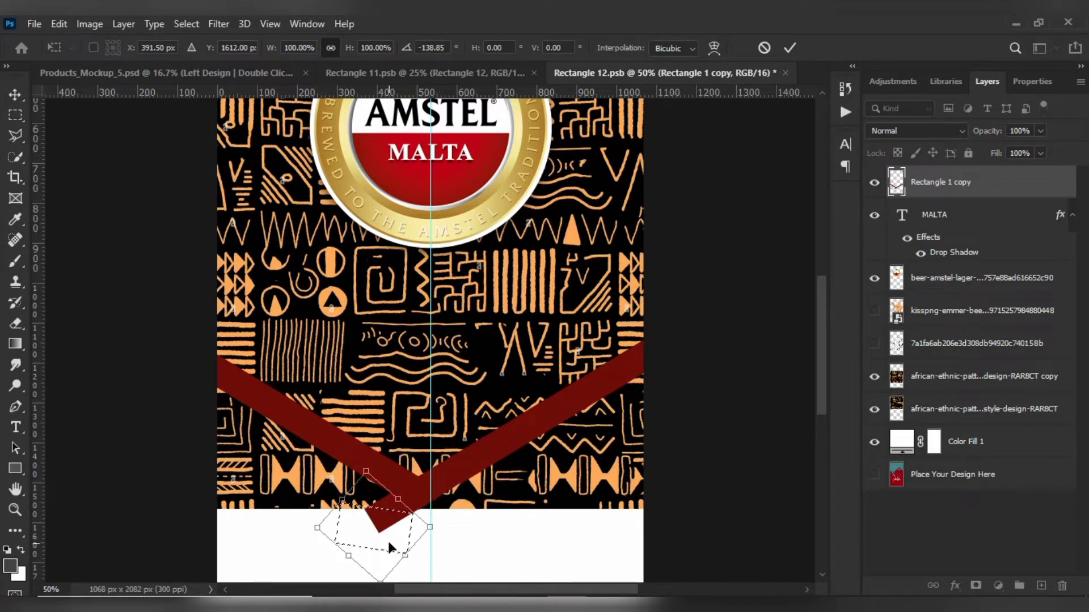
left_click_drag(380, 531, 402, 522)
left_click_drag(384, 438, 418, 416)
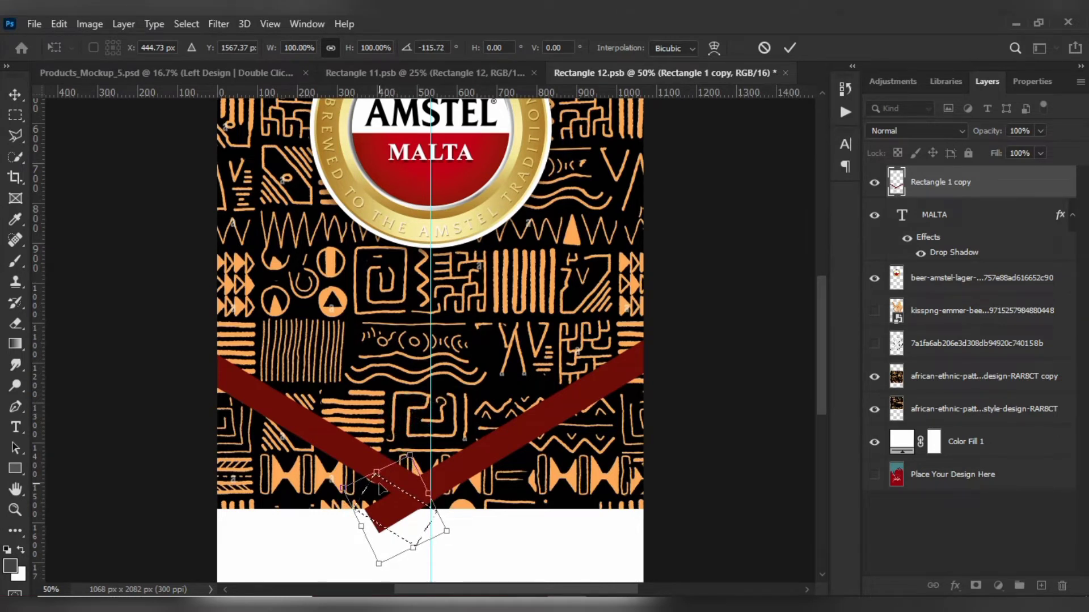
Nudge the rotated selection down to about Y 1587 px, erase the protruding left bar end inside it and deselect.
key("Down")
key("Down")
key("Down")
key("Down")
key("Down")
key("Down")
key("Down")
key("Down")
key("Down")
key("Down")
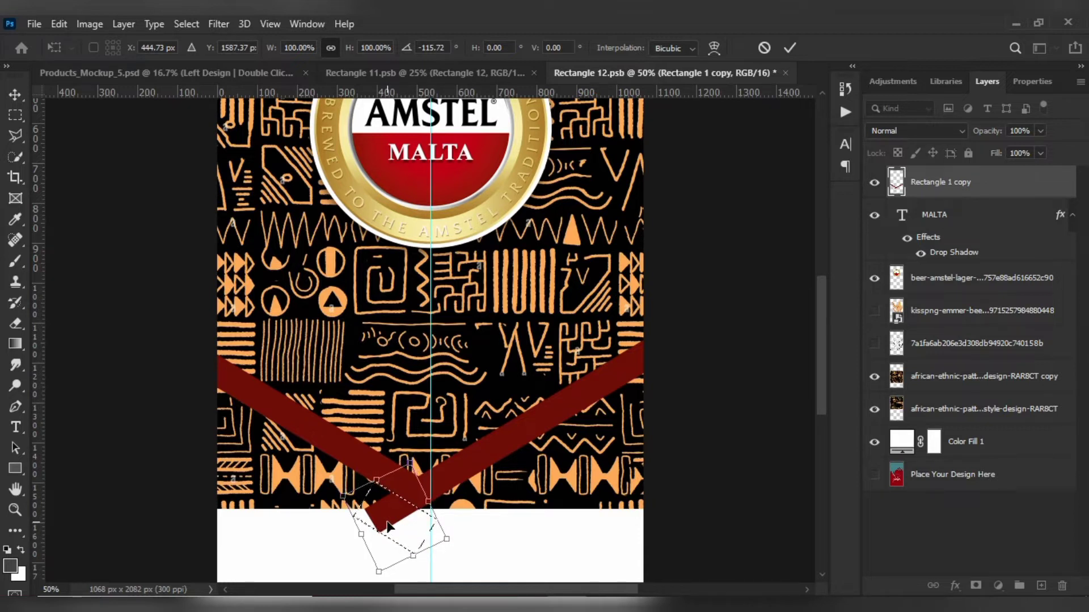
left_click(14, 323)
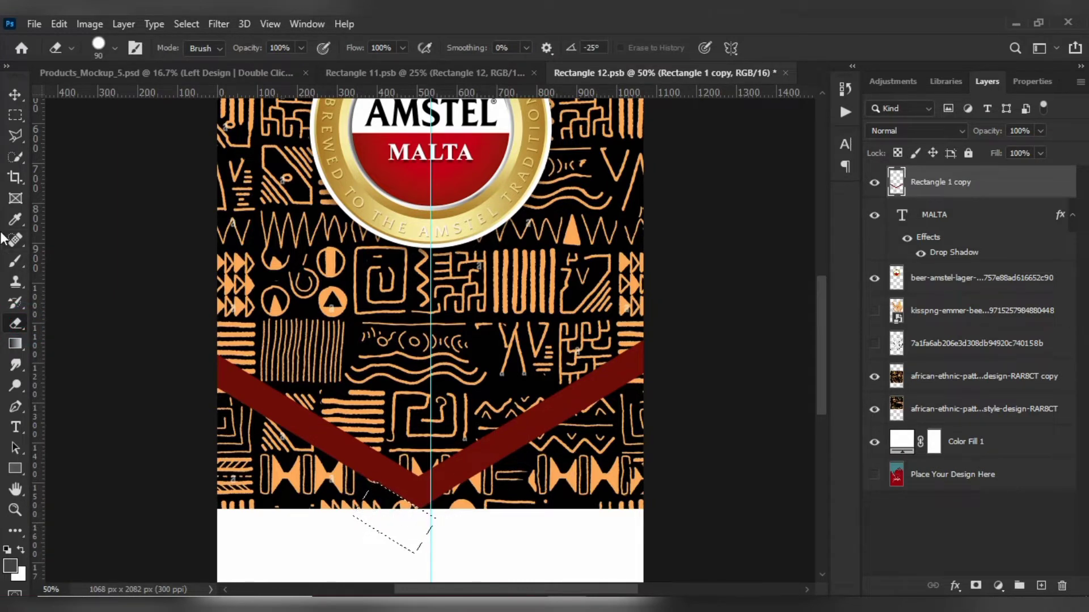
left_click(15, 116)
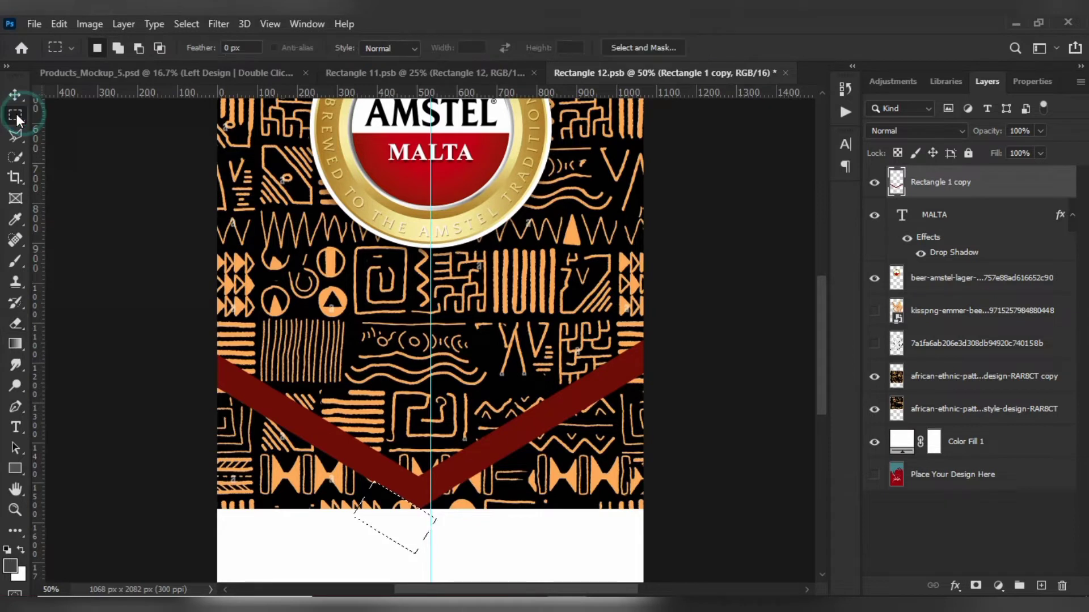
key("ctrl+d")
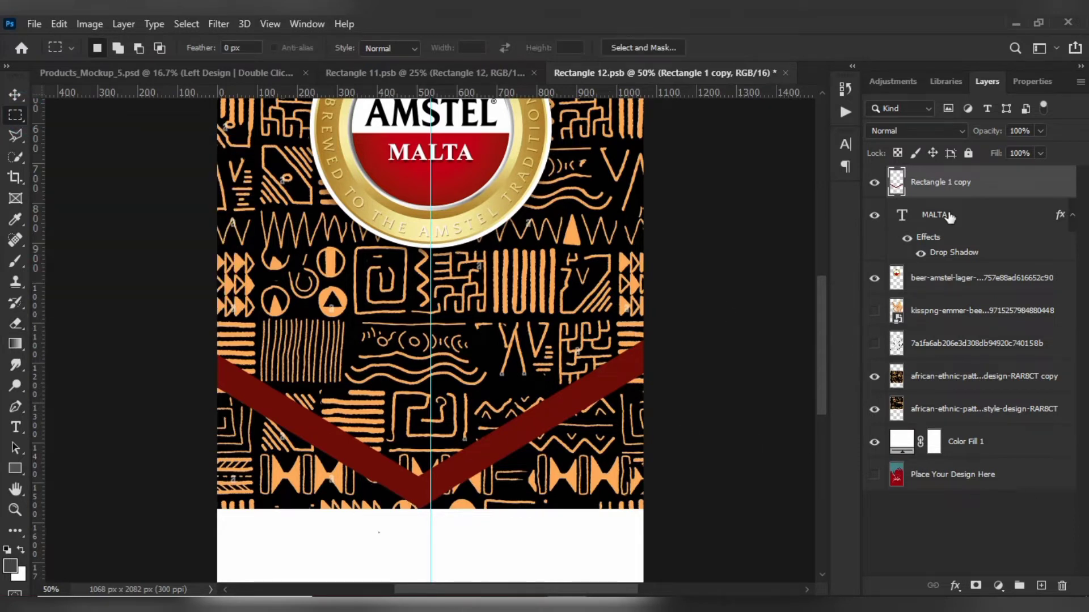
Add a radial red Gradient Overlay to the V-shaped bar layer, Rectangle 1 copy.
double_click(1009, 192)
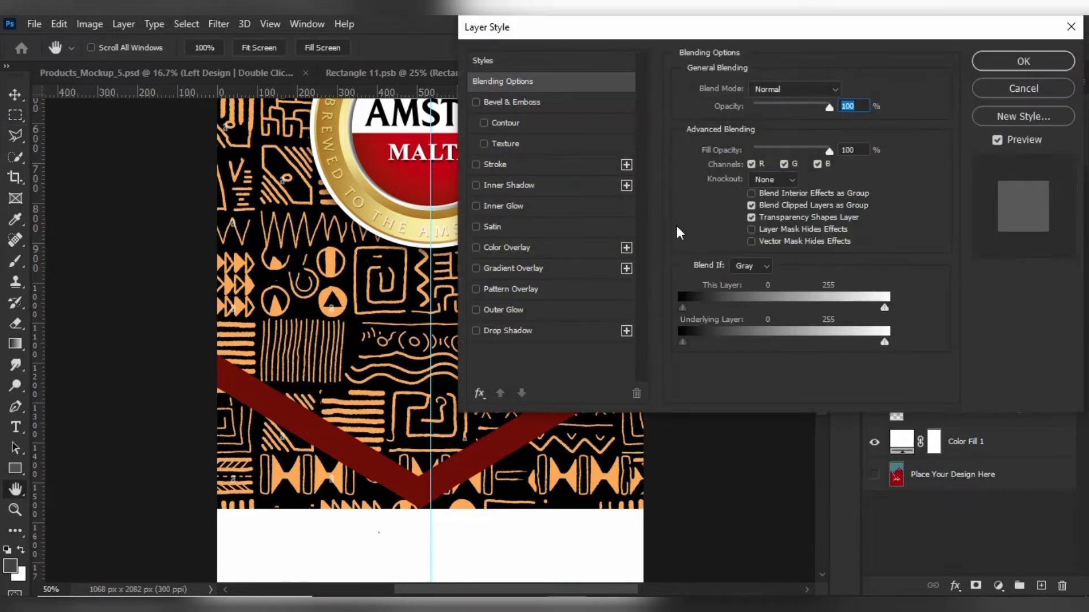
left_click_drag(707, 27, 853, 22)
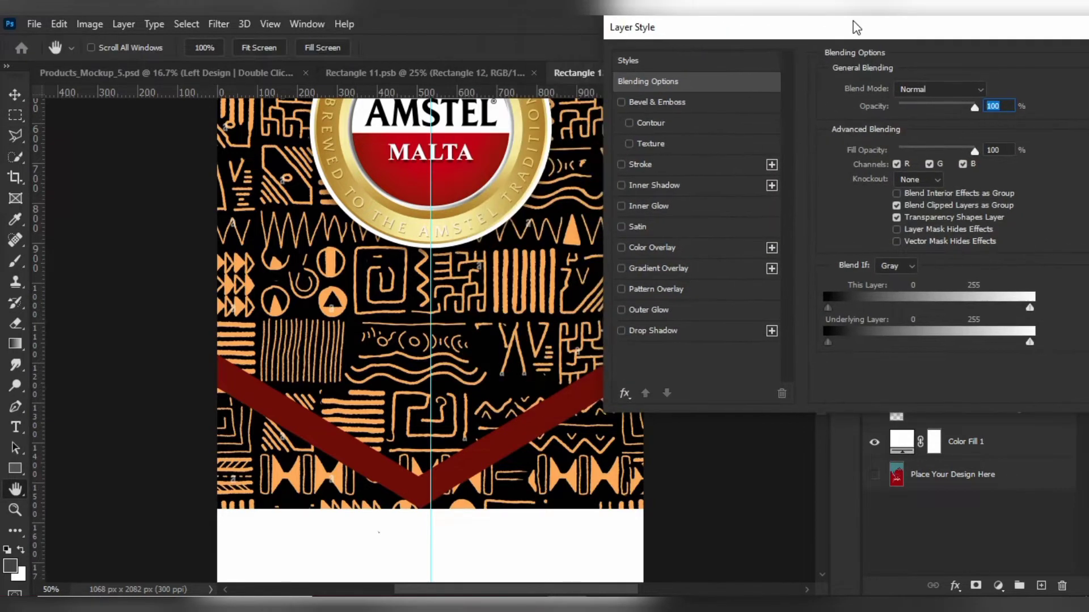
left_click(697, 269)
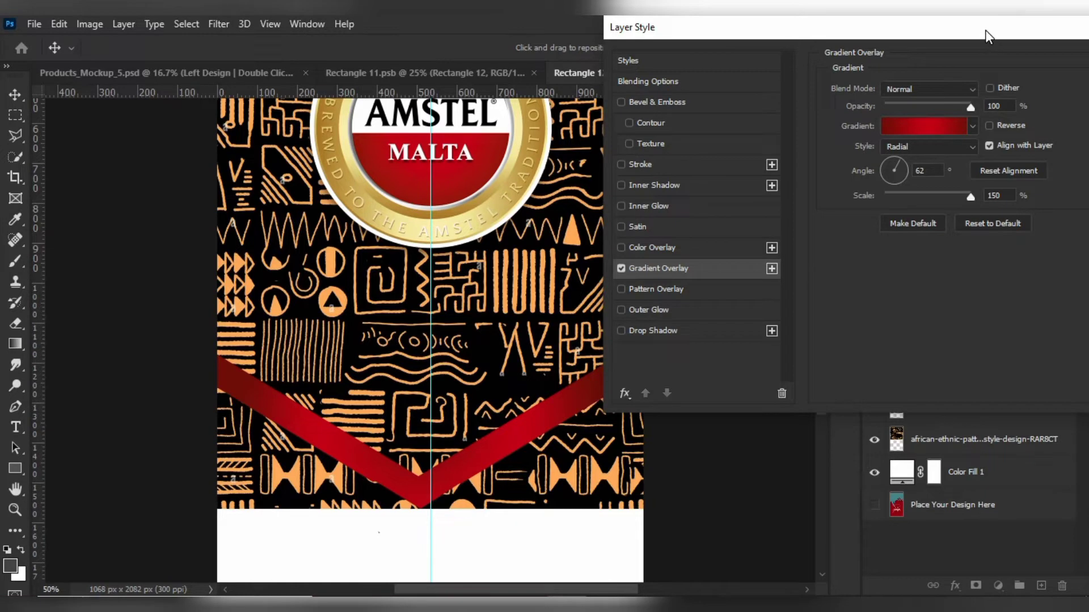
left_click_drag(985, 37, 1075, 63)
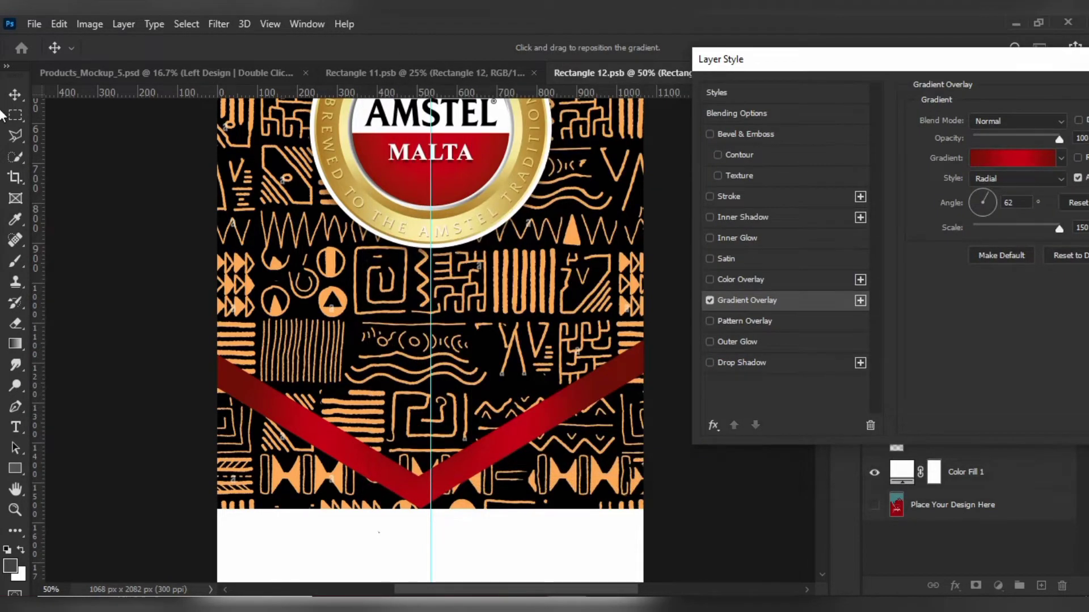
Move the gradient's middle bright red stop to 53% and add a bright red stop on each side, the left one at 41%.
left_click(1025, 155)
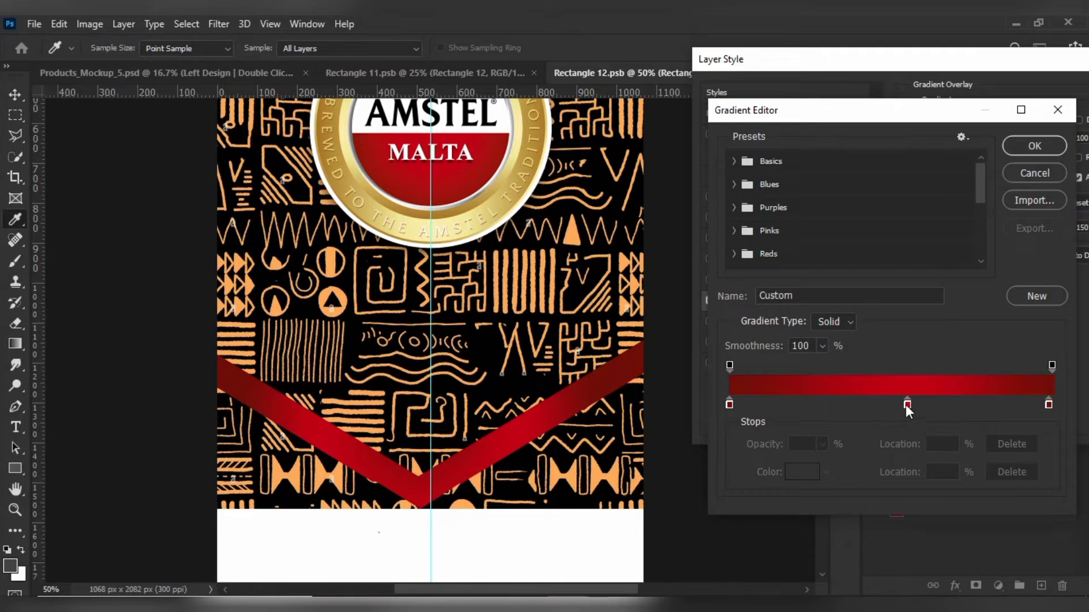
mouse_move(907, 405)
left_mouse_down()
mouse_move(869, 407)
mouse_move(901, 404)
left_mouse_up()
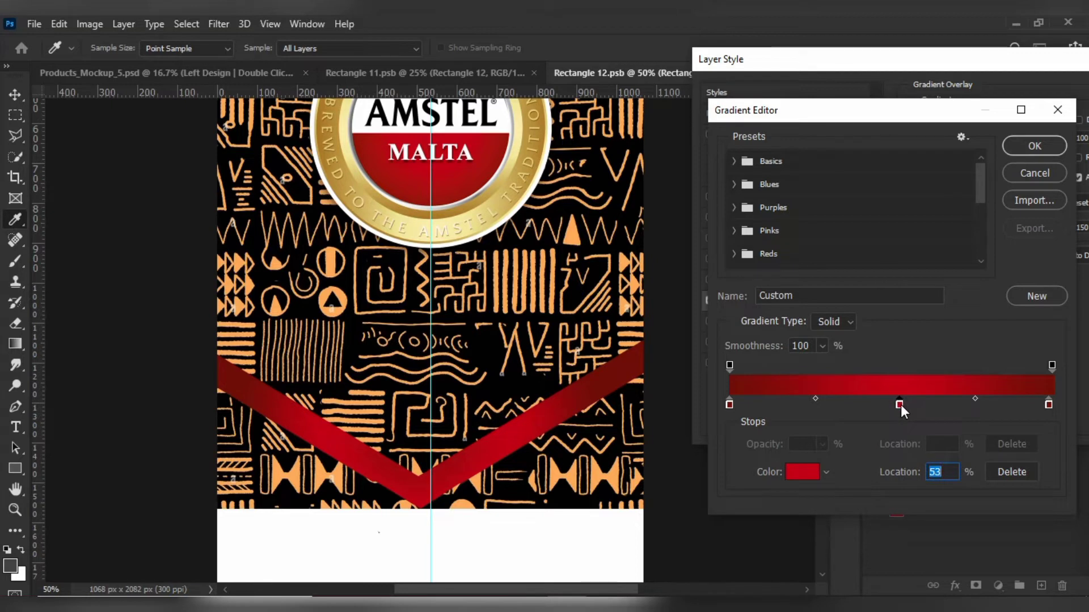
left_click(933, 404)
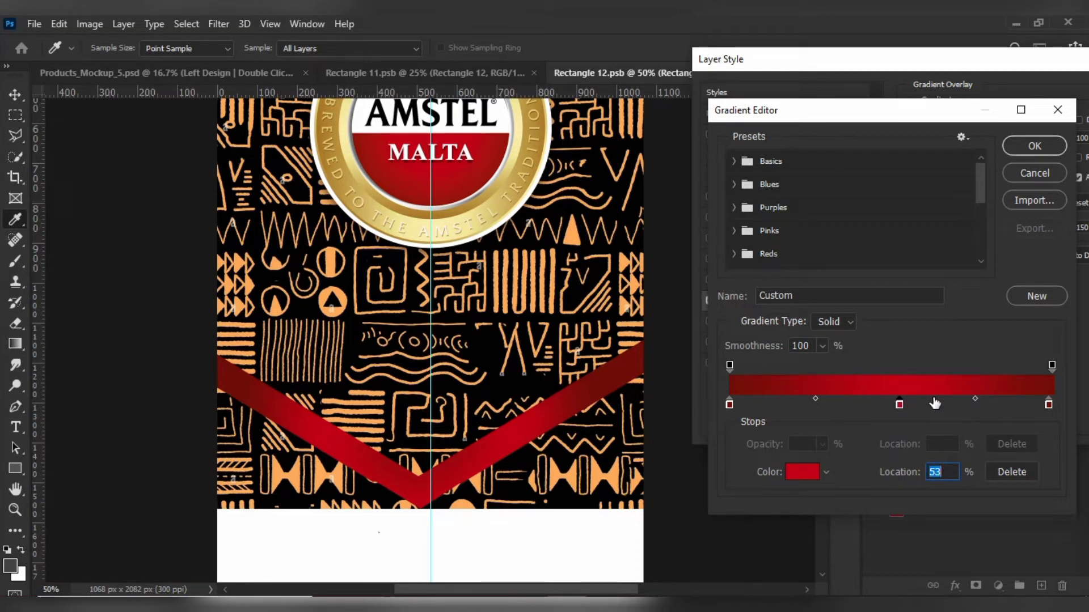
left_click(863, 404)
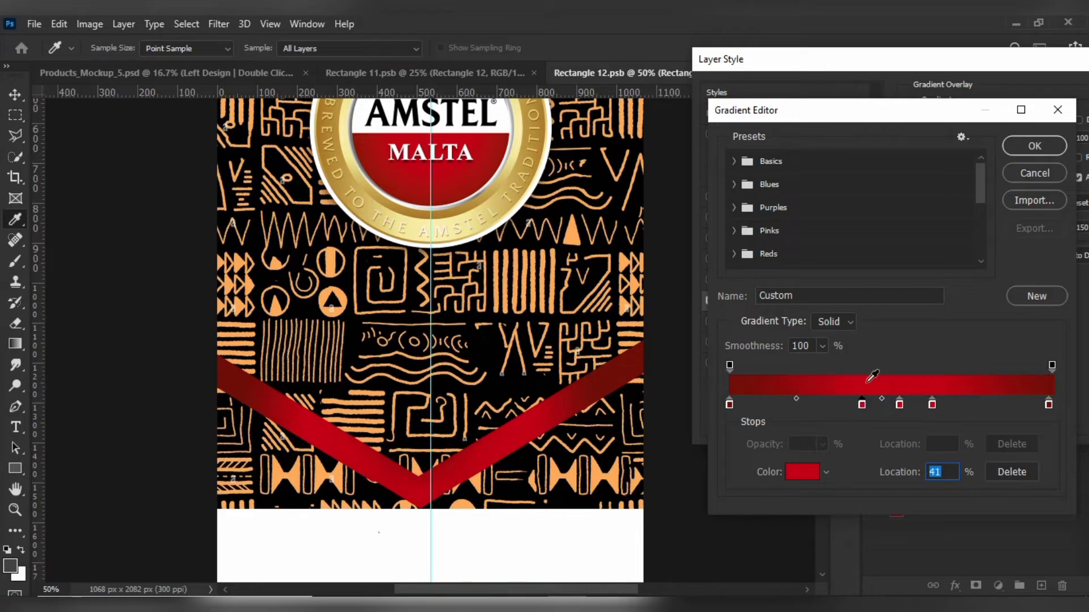
left_click(1047, 144)
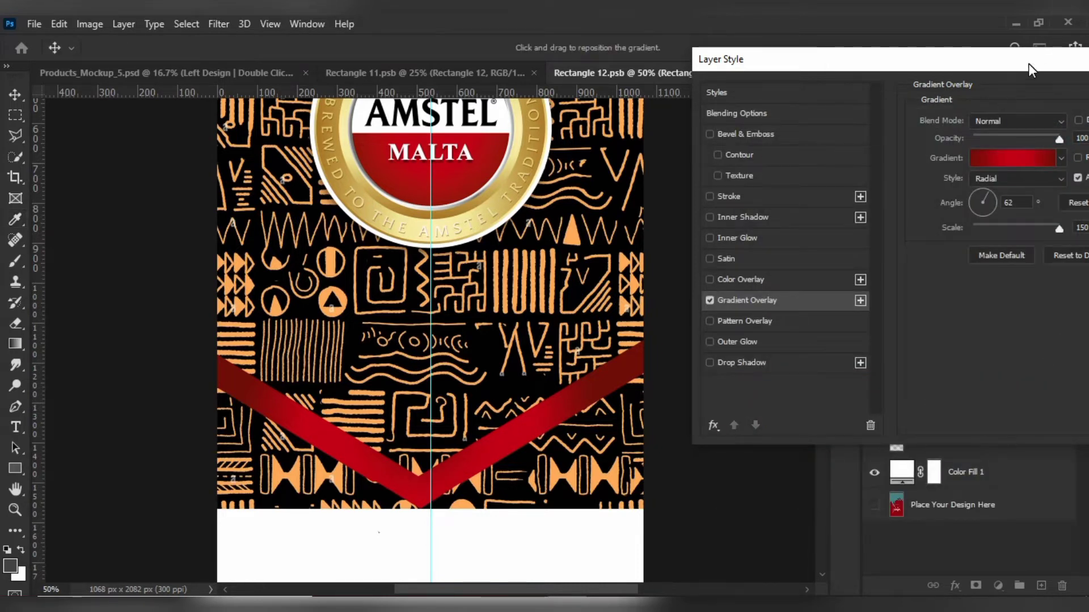
Set the gradient overlay's angle to 90° and its scale to 110%.
left_click_drag(1029, 64, 948, 38)
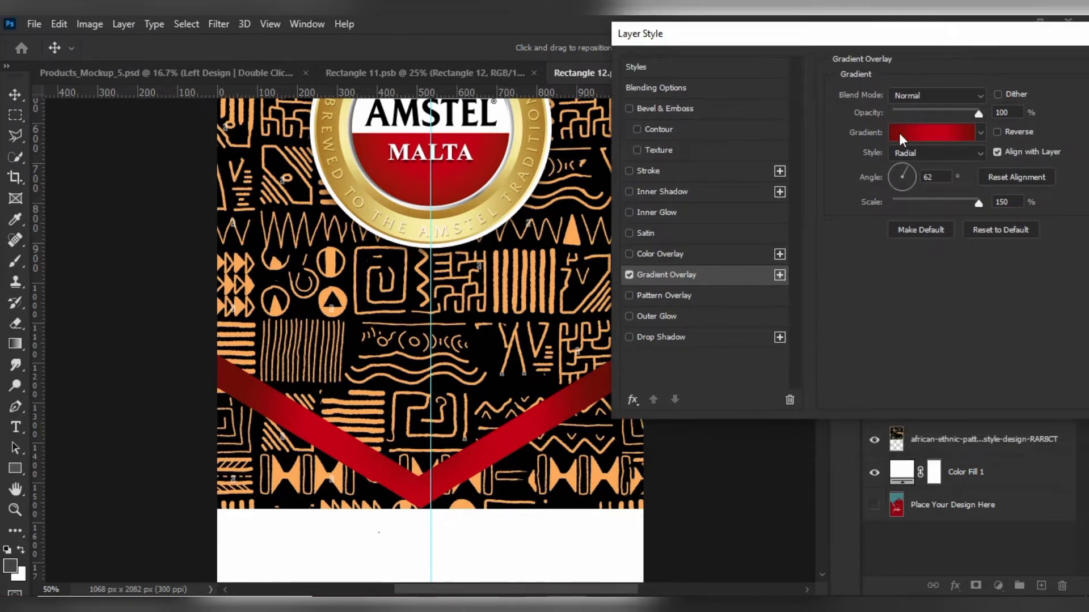
left_click(976, 114)
left_click_drag(979, 204, 938, 216)
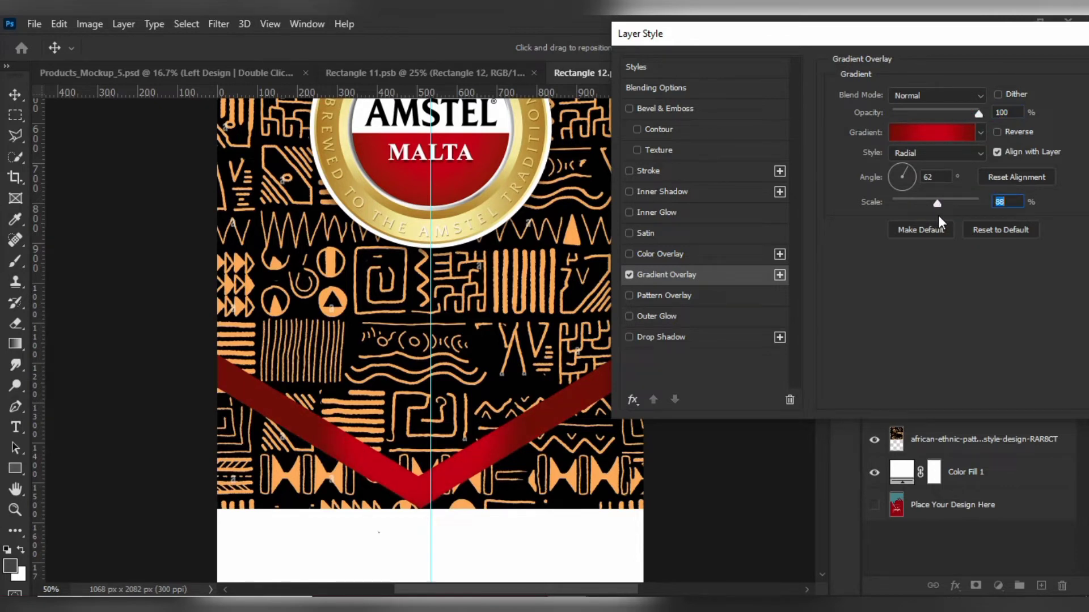
left_click(903, 165)
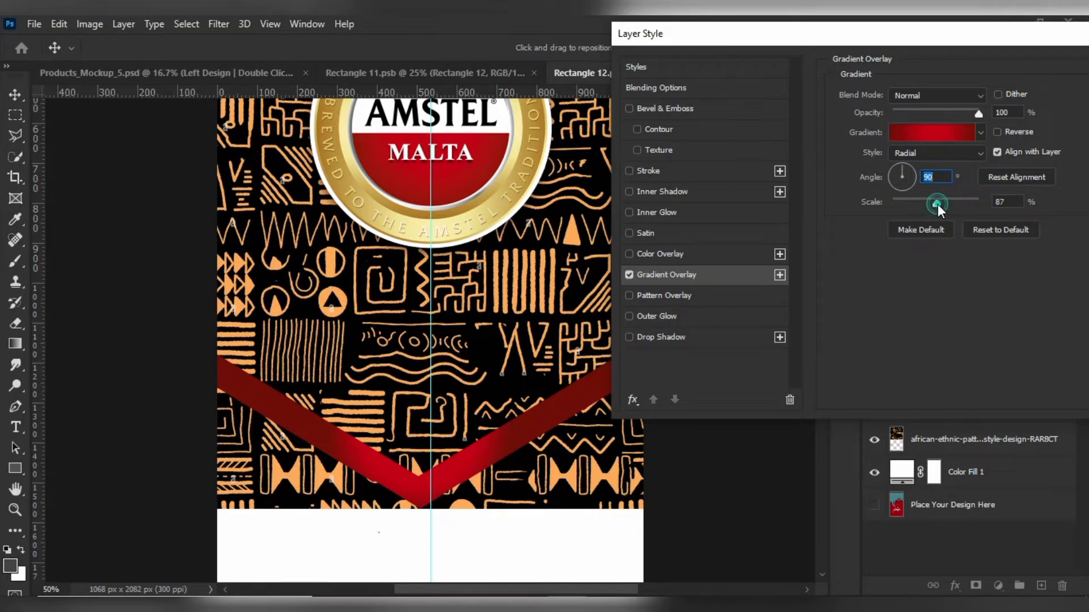
mouse_move(937, 205)
left_mouse_down()
mouse_move(965, 204)
mouse_move(953, 208)
left_mouse_up()
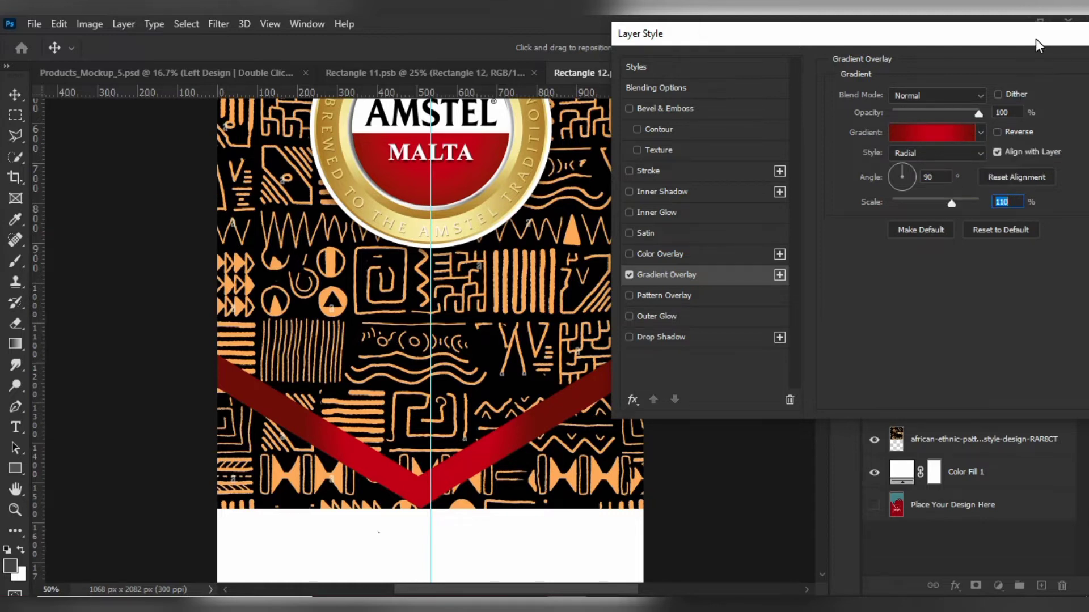
left_click_drag(1036, 39, 818, 39)
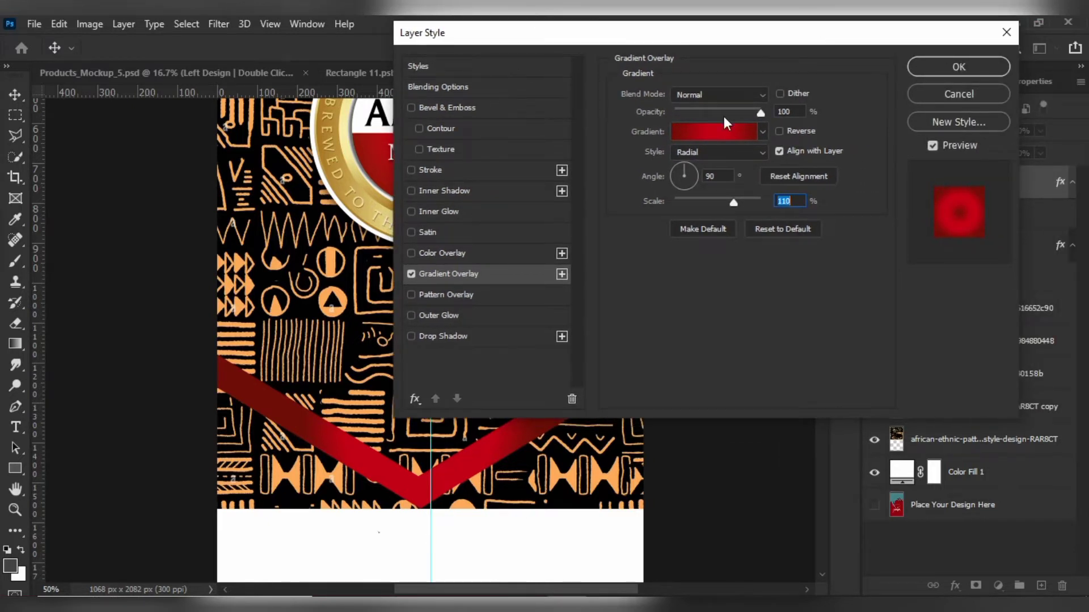
Delete the gradient's three inner stops and make both end stops dark red, with the last one at 100%.
left_click(710, 134)
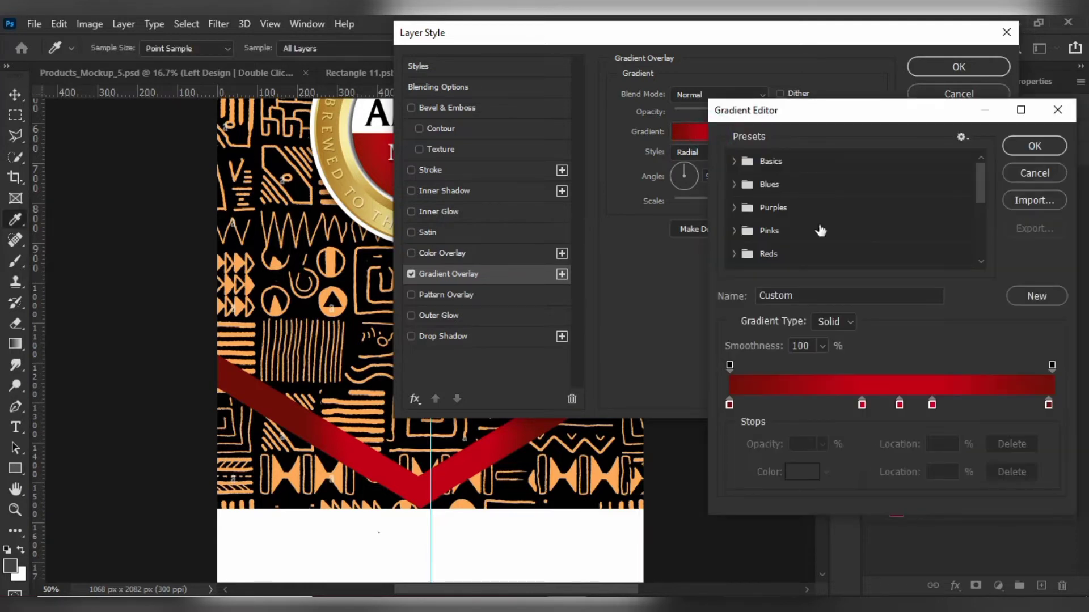
left_click(899, 407)
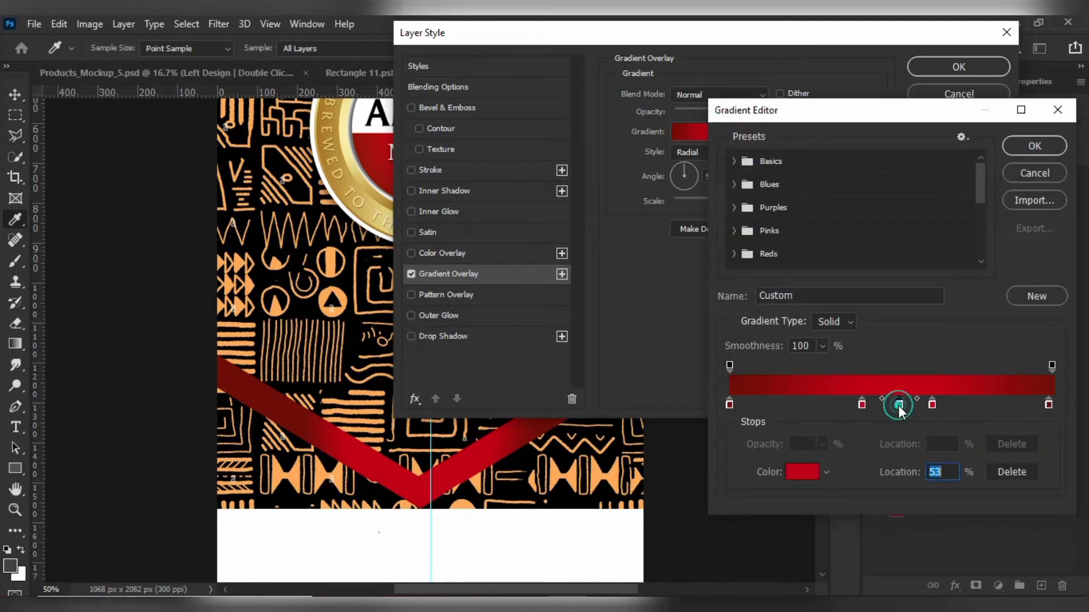
key("Delete")
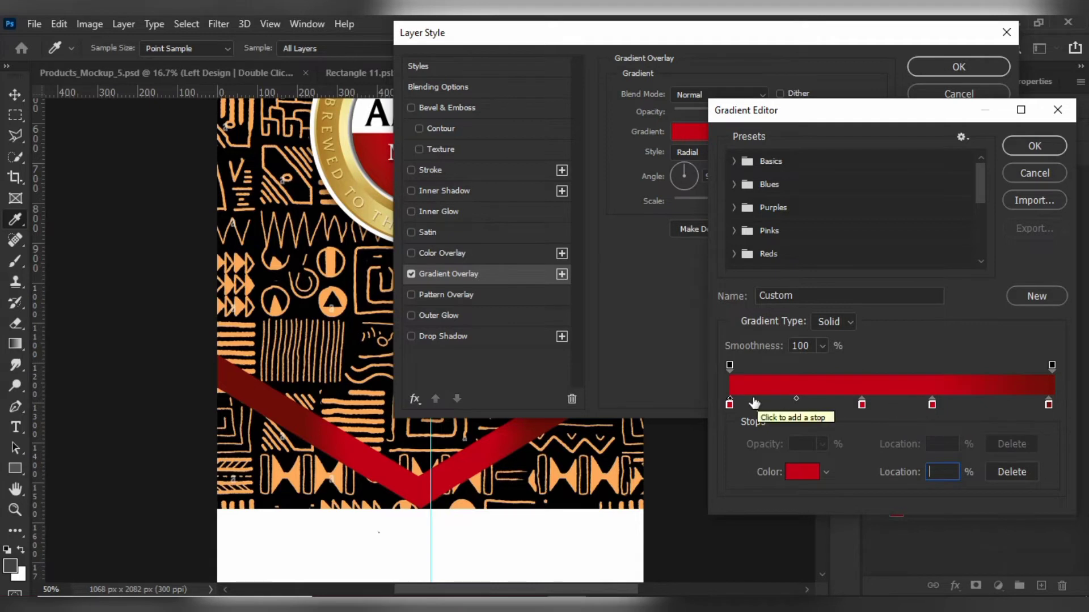
left_click(931, 406)
key("Delete")
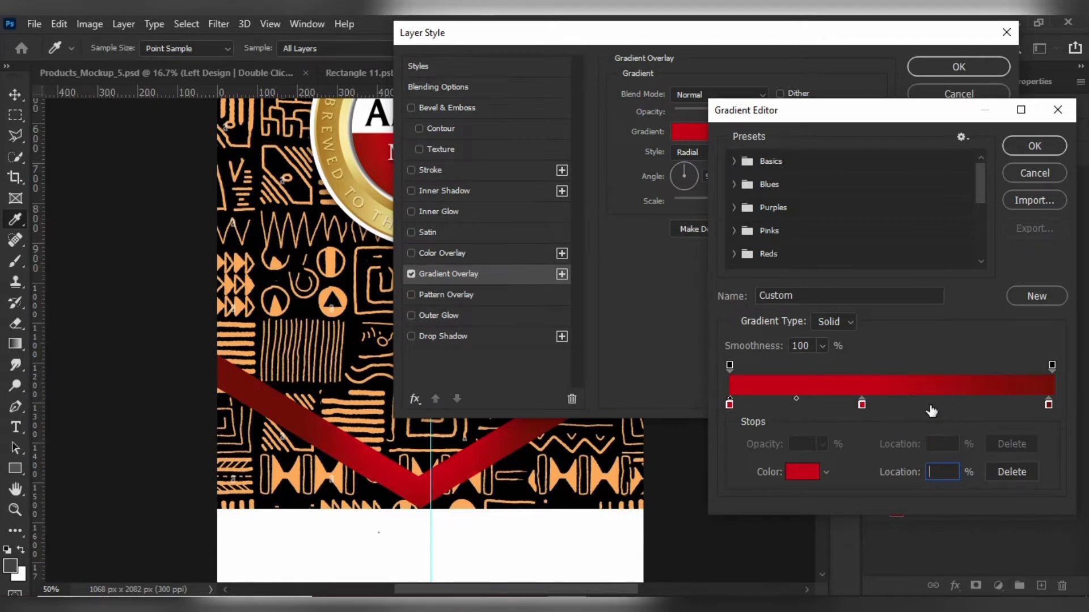
left_click(865, 406)
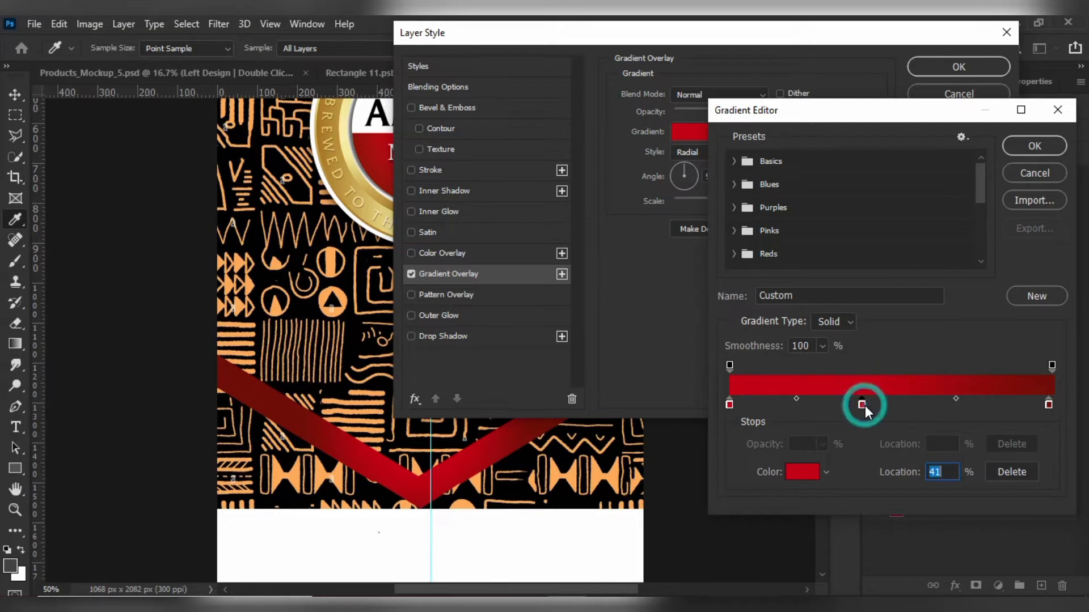
key("Delete")
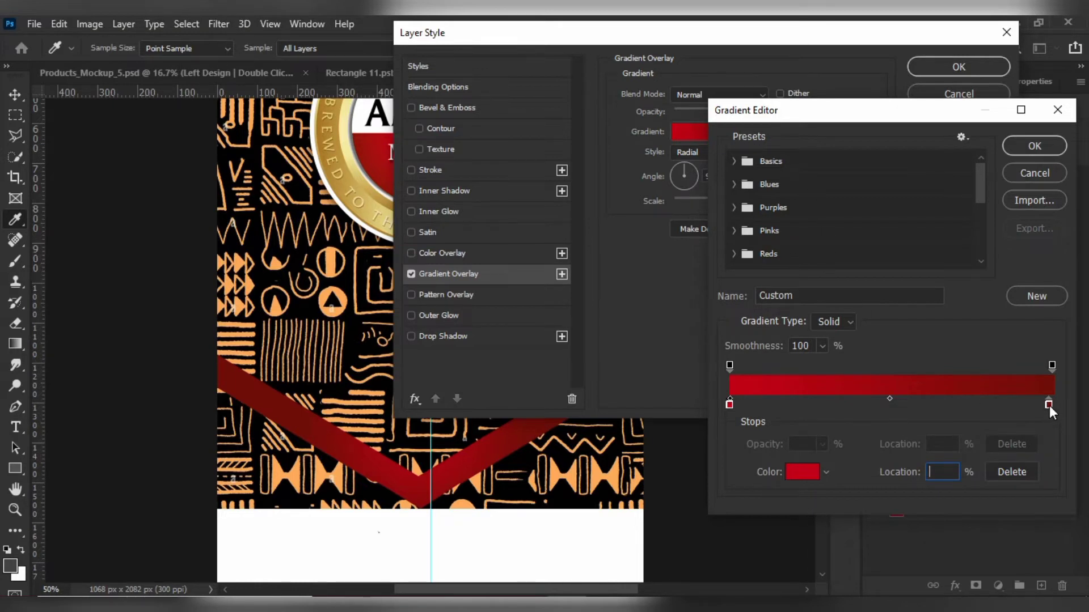
left_click_drag(1049, 406, 1052, 406)
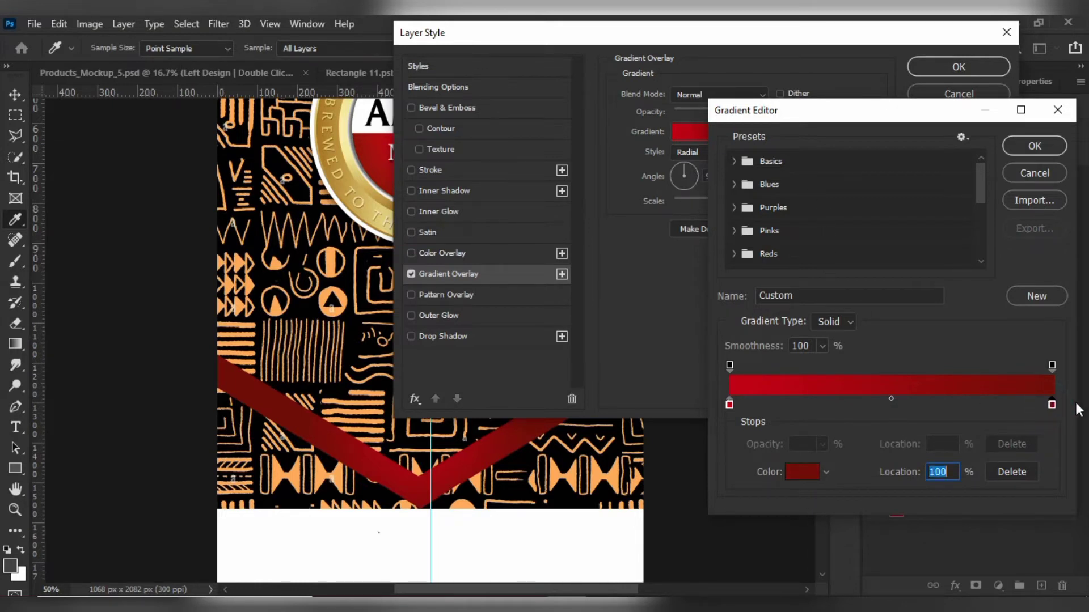
left_click(729, 404)
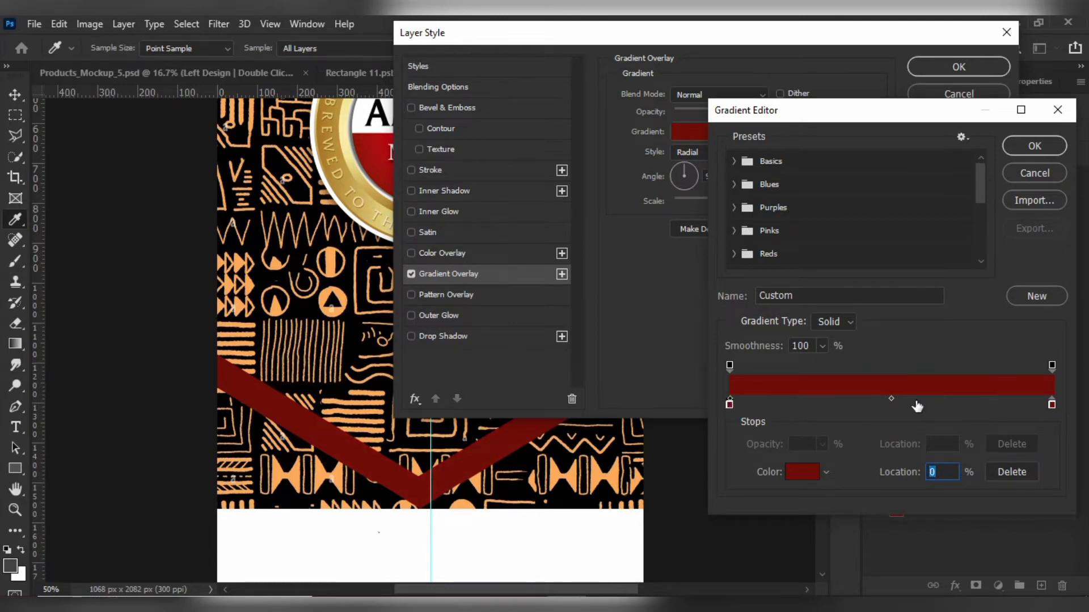
Add a middle stop at 48% to the red gradient and give it the bright red colour c90d1e.
left_click(890, 396)
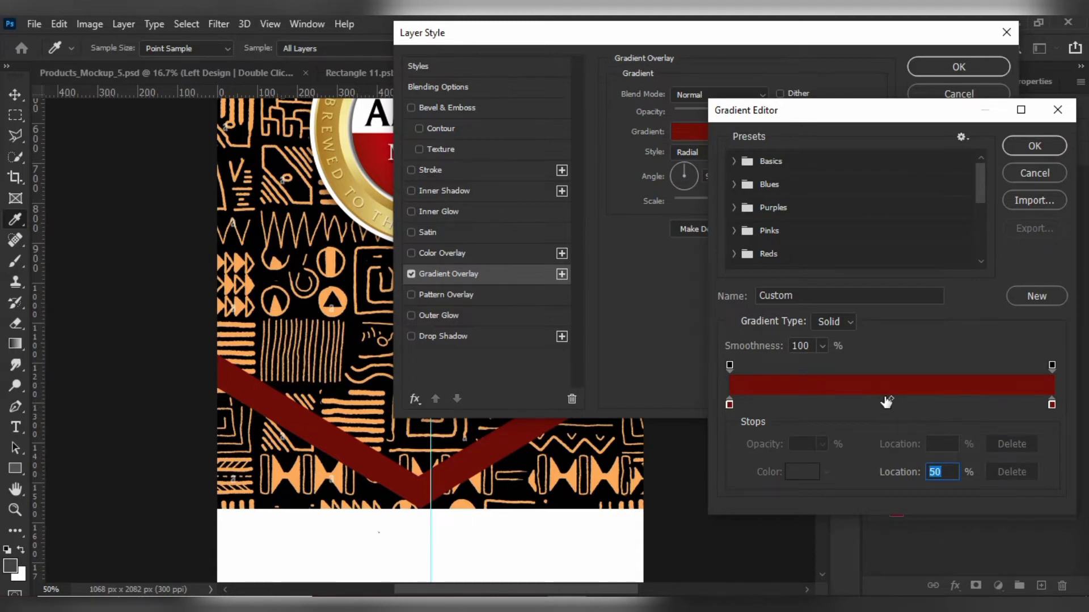
left_click_drag(886, 402, 883, 403)
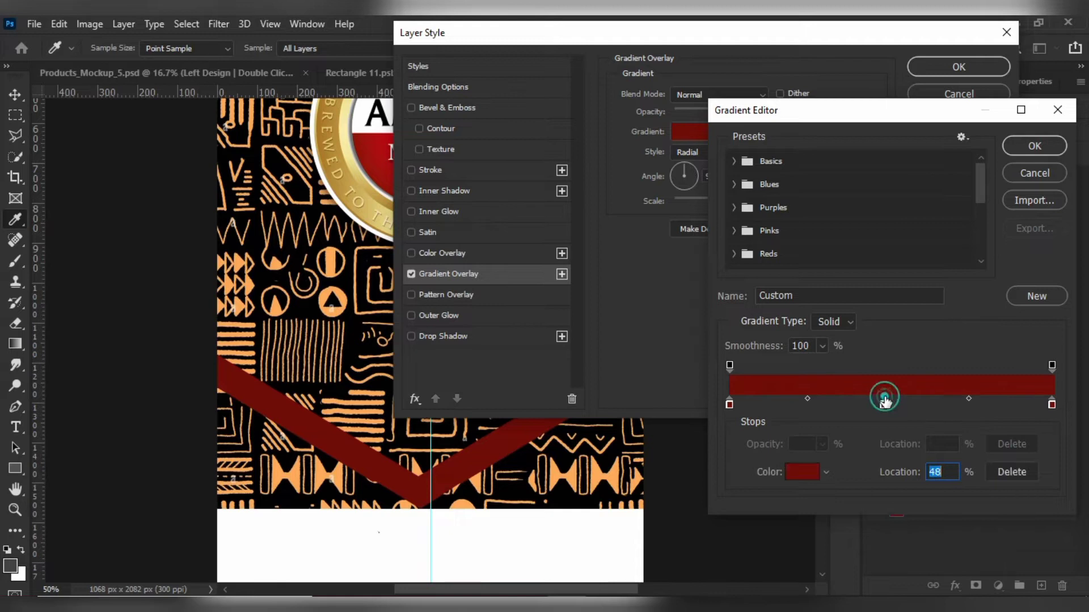
left_click(807, 472)
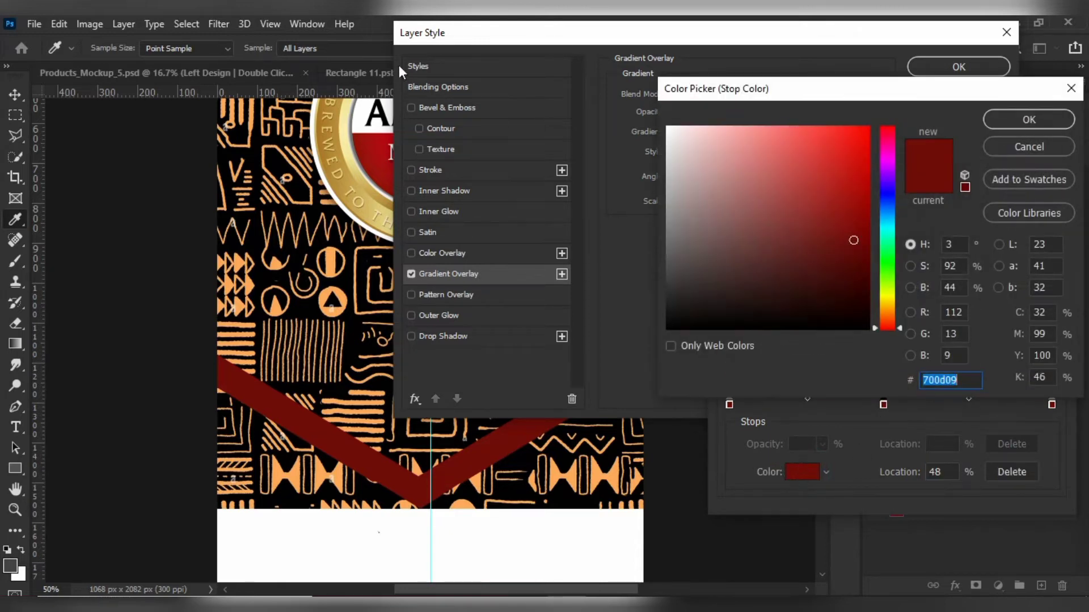
left_click(383, 132)
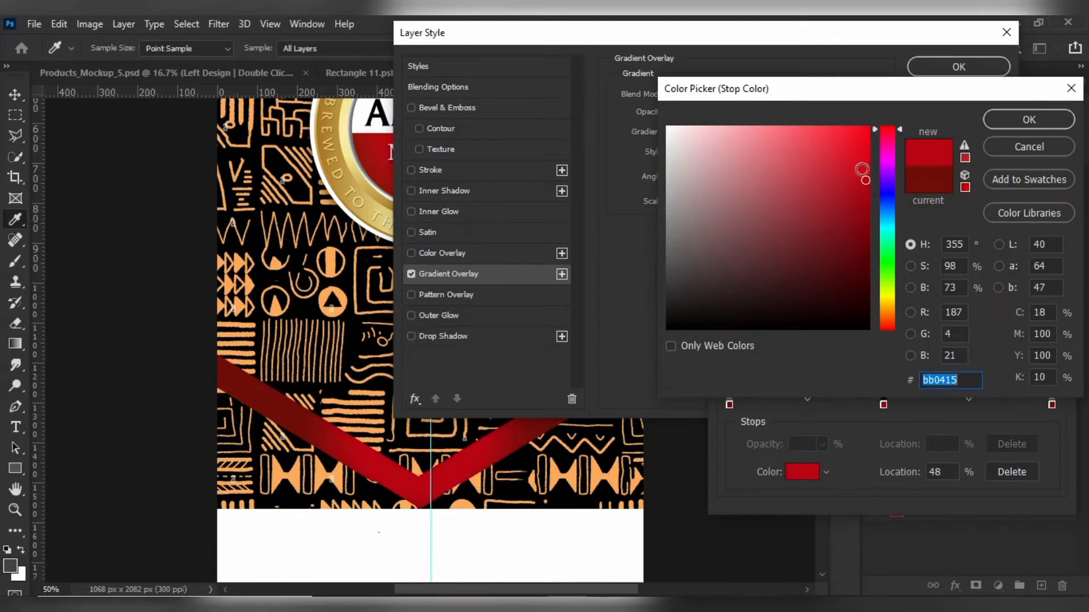
left_click(861, 172)
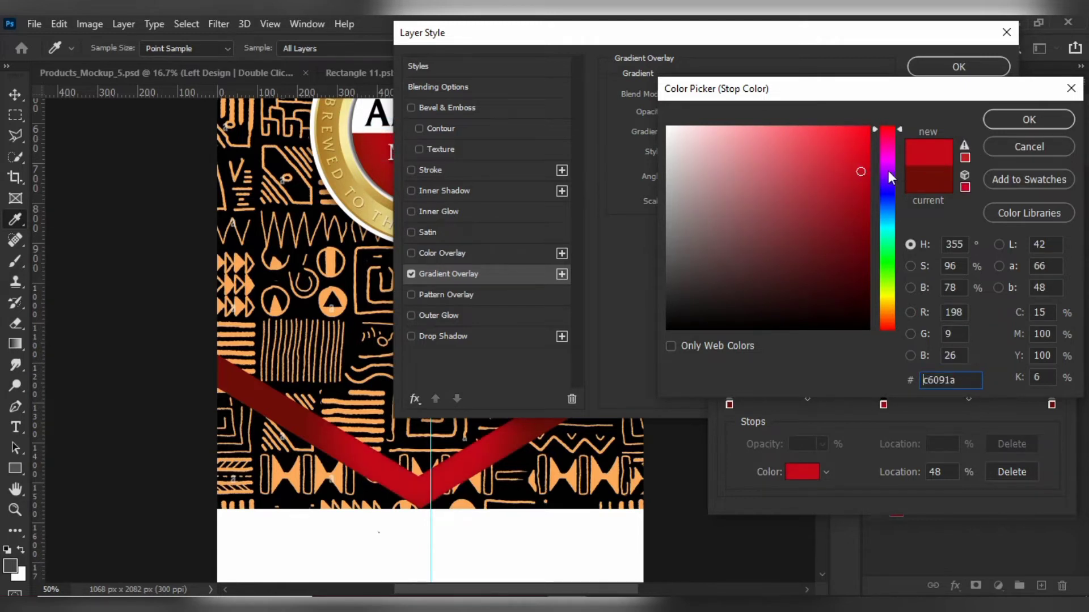
left_click(857, 179)
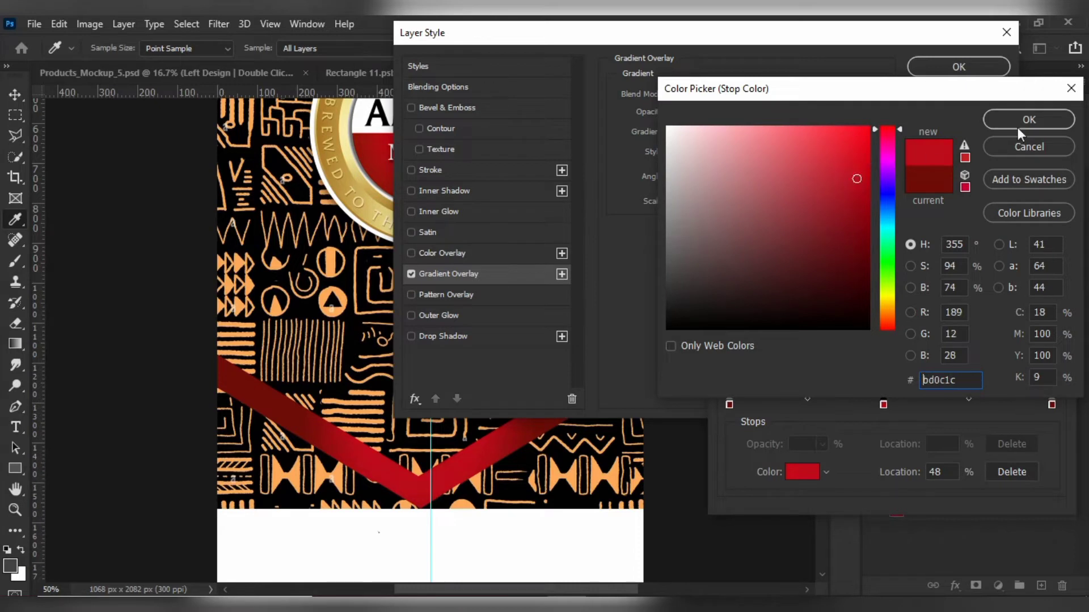
left_click(857, 169)
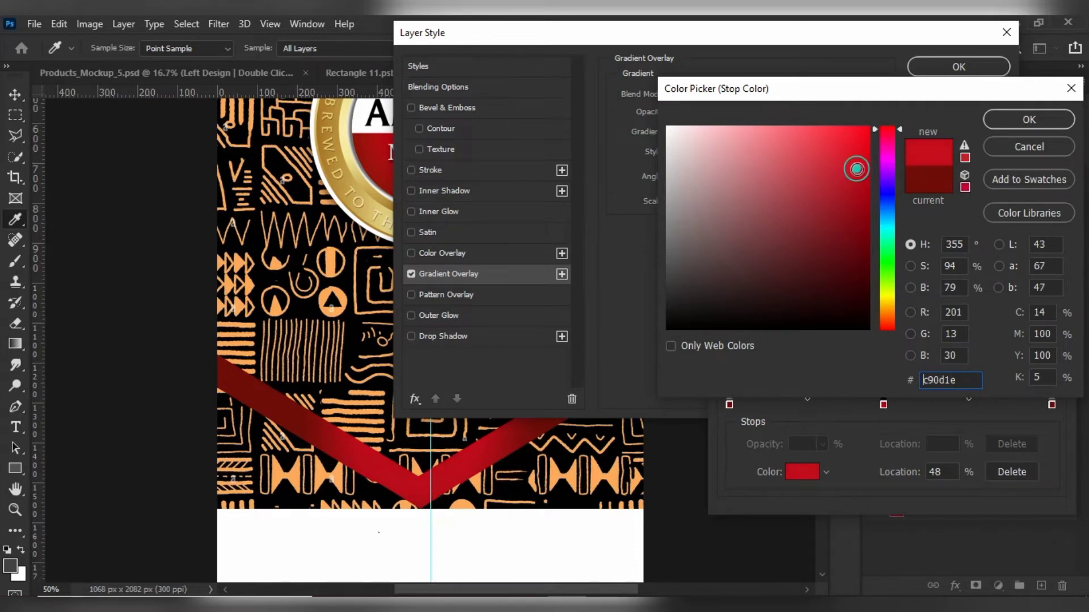
left_click(1060, 118)
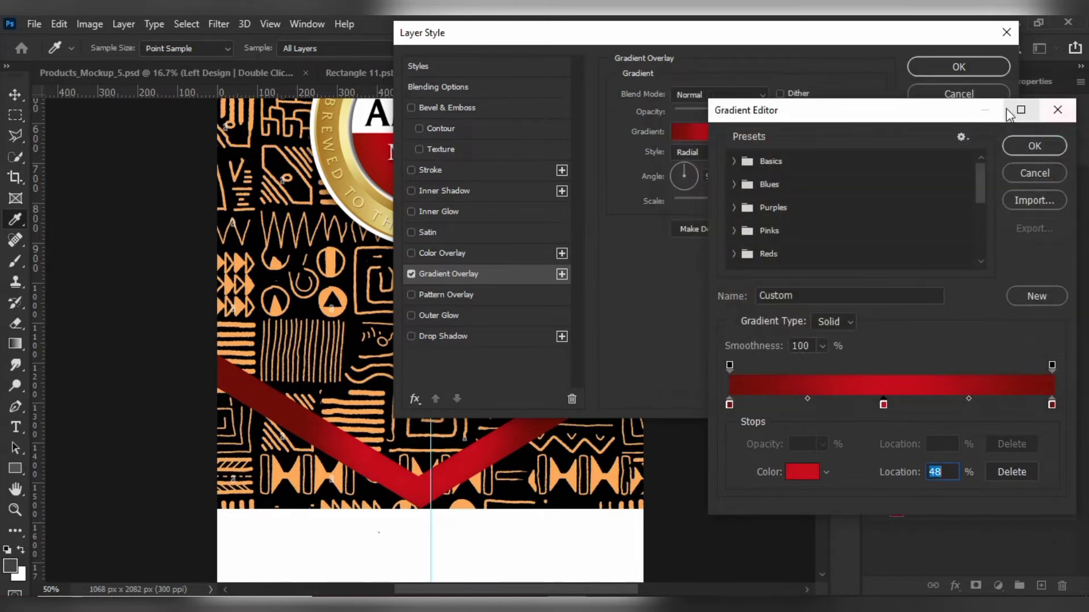
left_click(1050, 146)
left_click_drag(803, 33, 1011, 35)
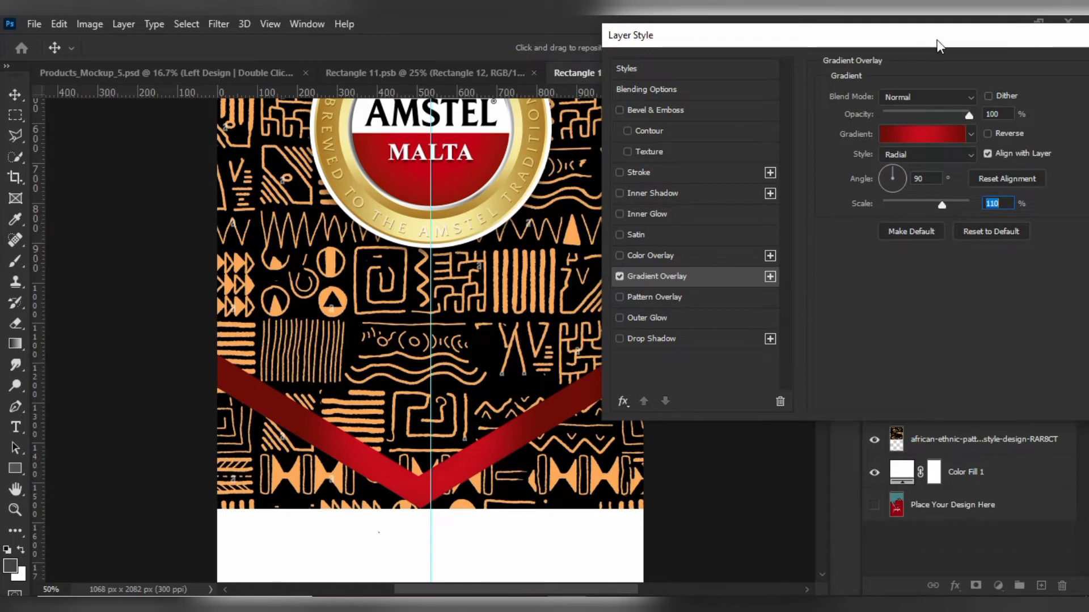
Recolour the gradient's middle stop with the red c20016 sampled from the Amstel Malta logo.
left_click(931, 132)
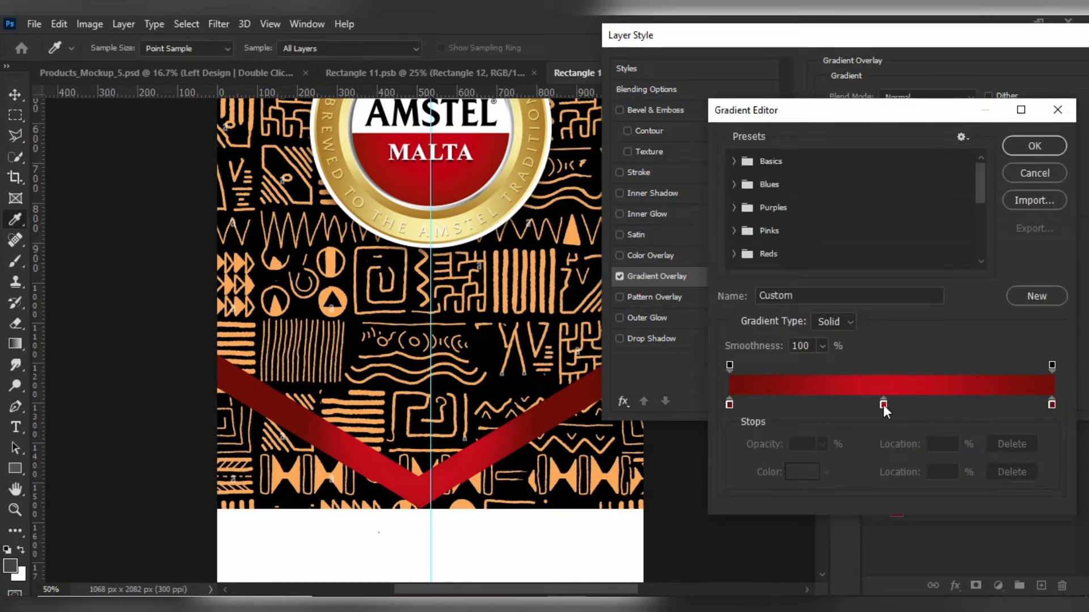
left_click(883, 404)
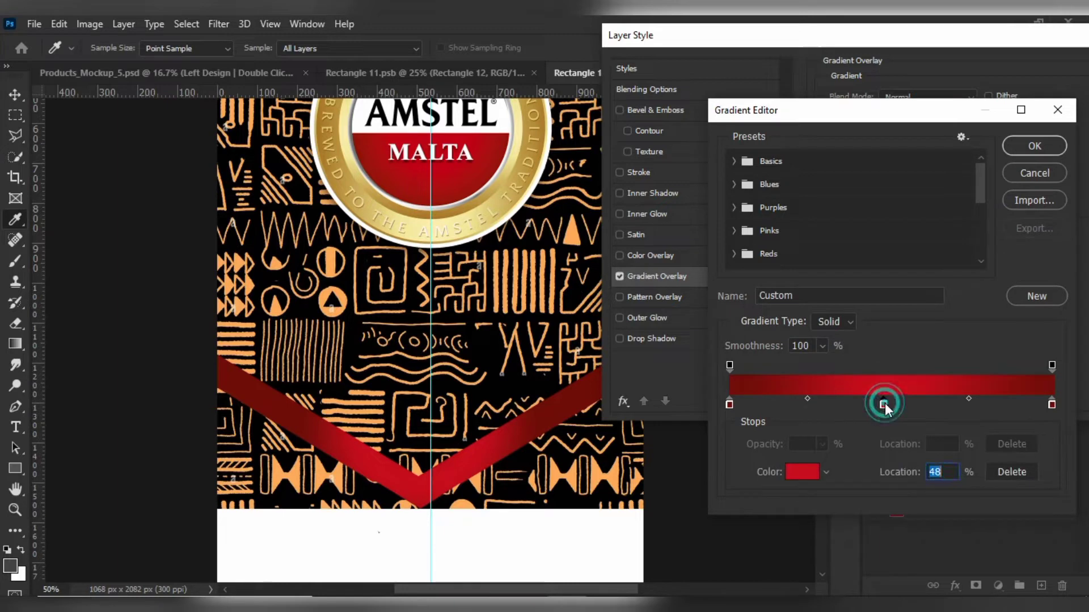
left_click(803, 470)
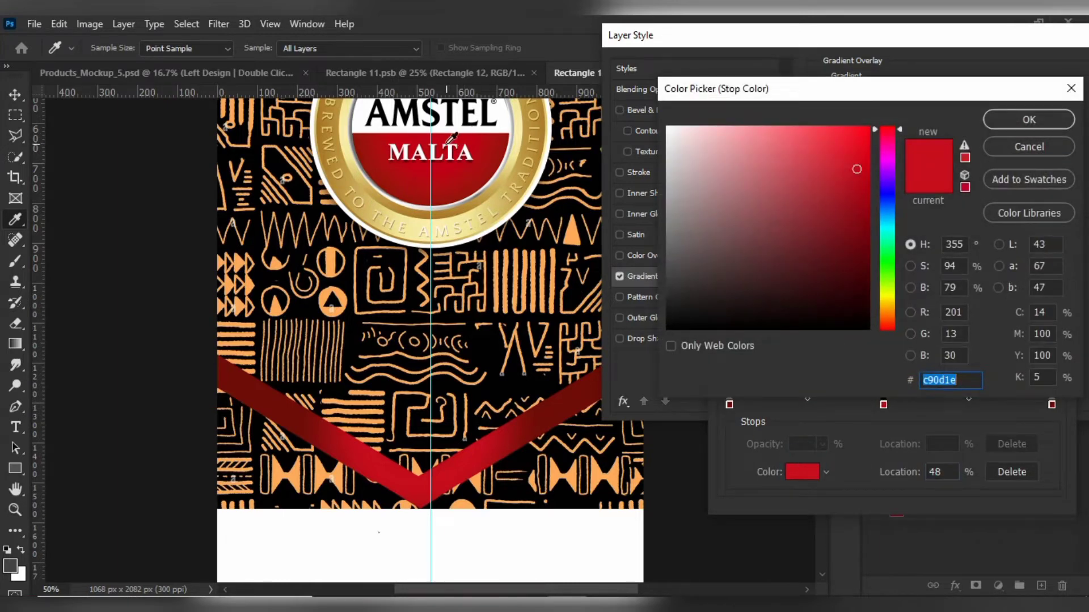
left_click(442, 140)
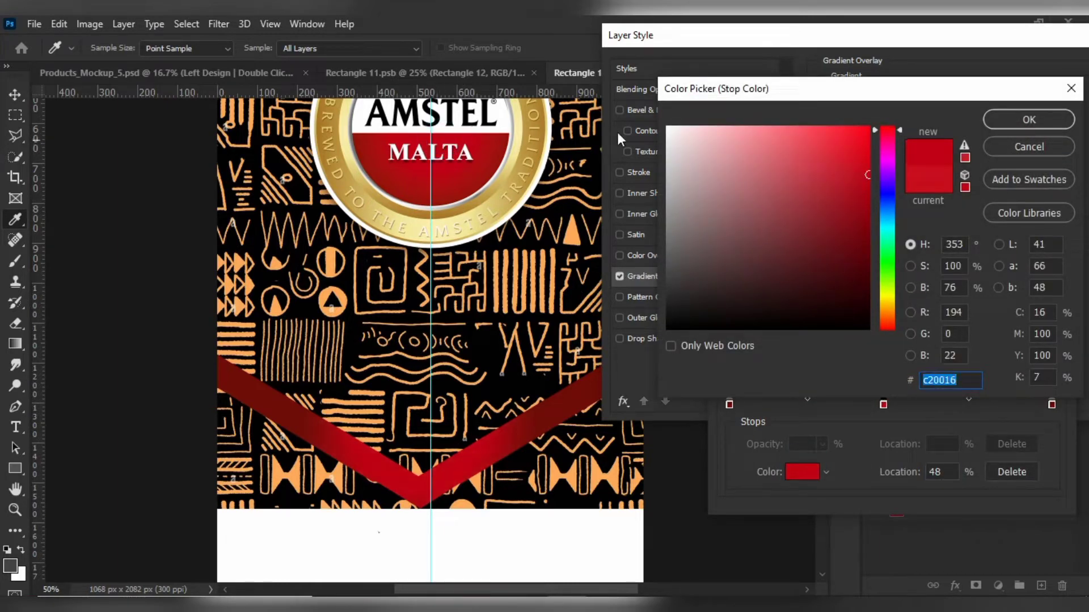
left_click(1028, 121)
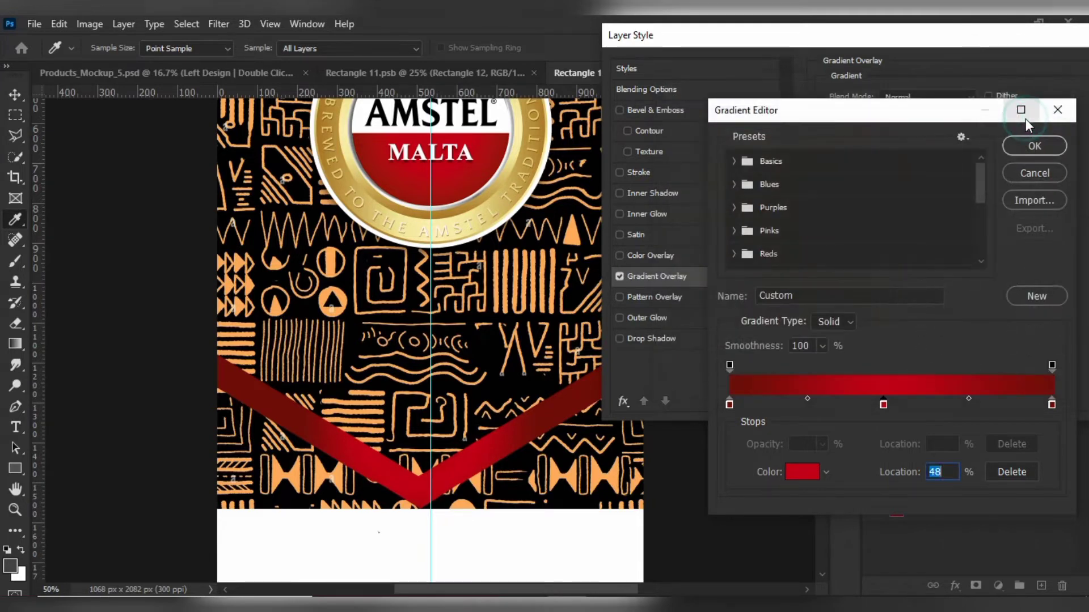
left_click(1032, 145)
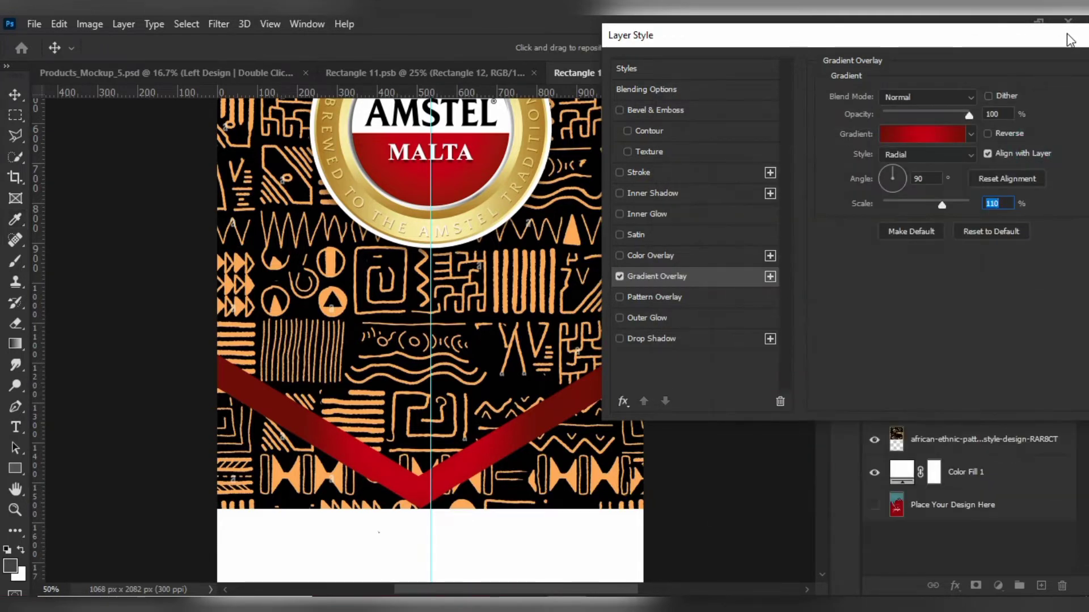
Set the gradient overlay's scale to 103% and apply the layer style.
left_click_drag(1069, 41, 970, 50)
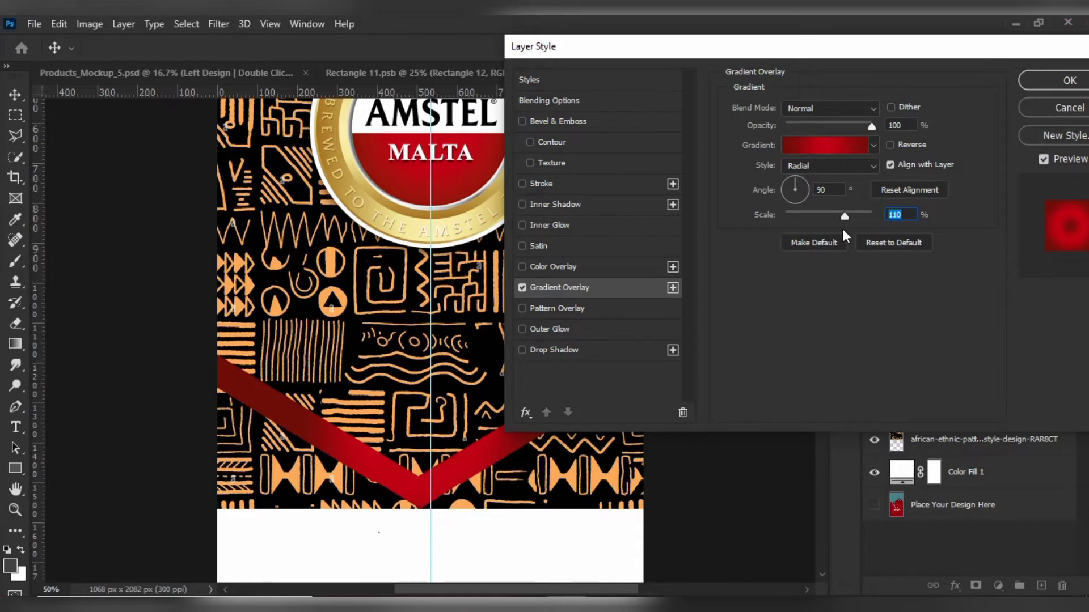
mouse_move(843, 217)
left_mouse_down()
mouse_move(863, 219)
mouse_move(804, 206)
mouse_move(841, 210)
left_mouse_up()
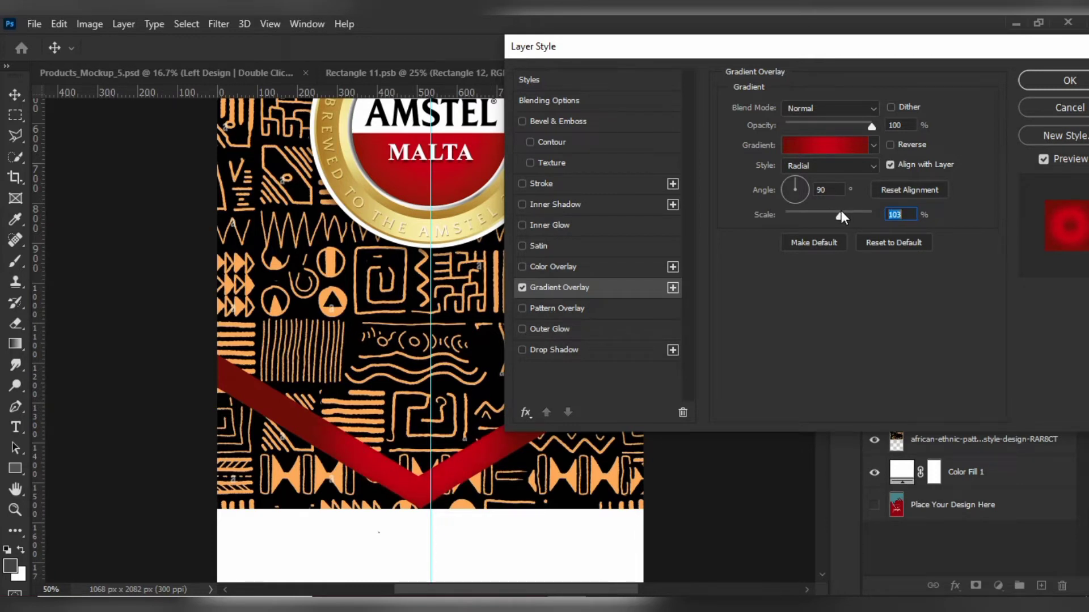
left_click(1037, 79)
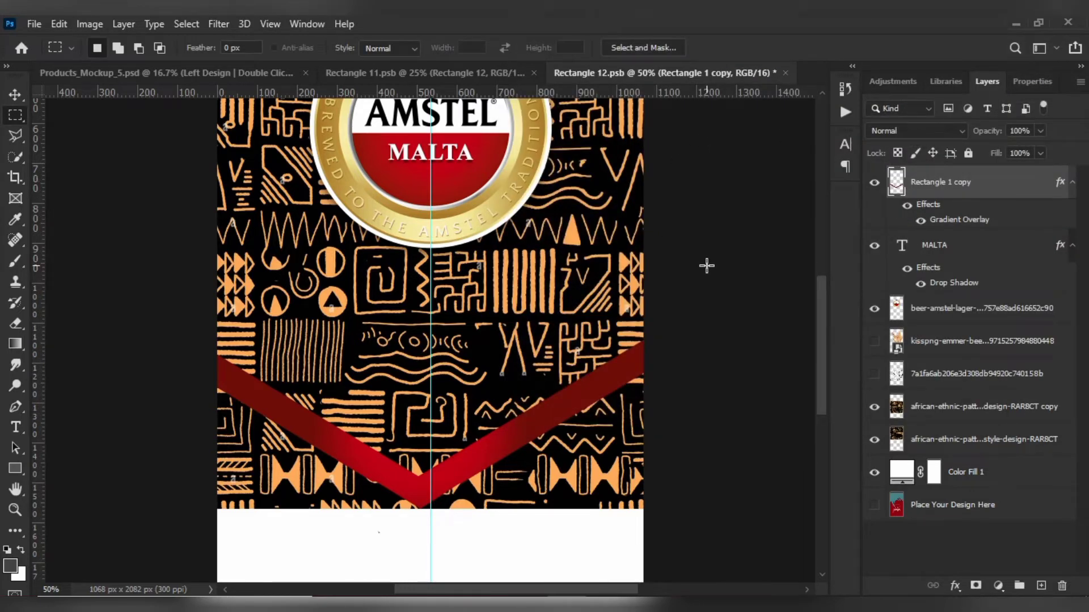
left_click_drag(707, 265, 476, 397)
left_click(146, 215)
left_click(15, 94)
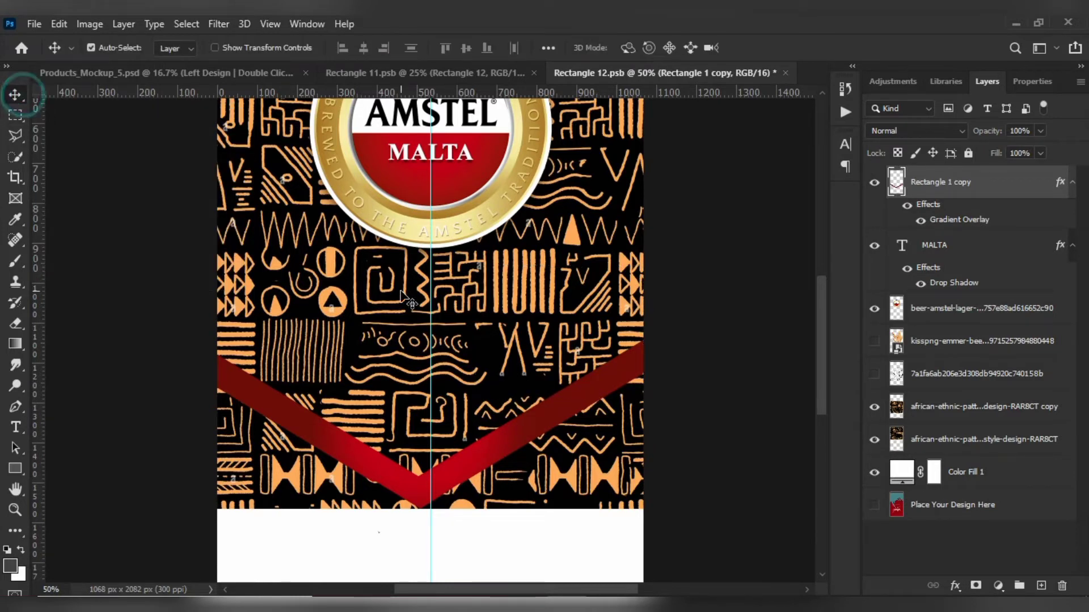
Draw a thin horizontal rectangle about 796 by 28 px above the red V and fill it with the recently used gold.
left_click(16, 468)
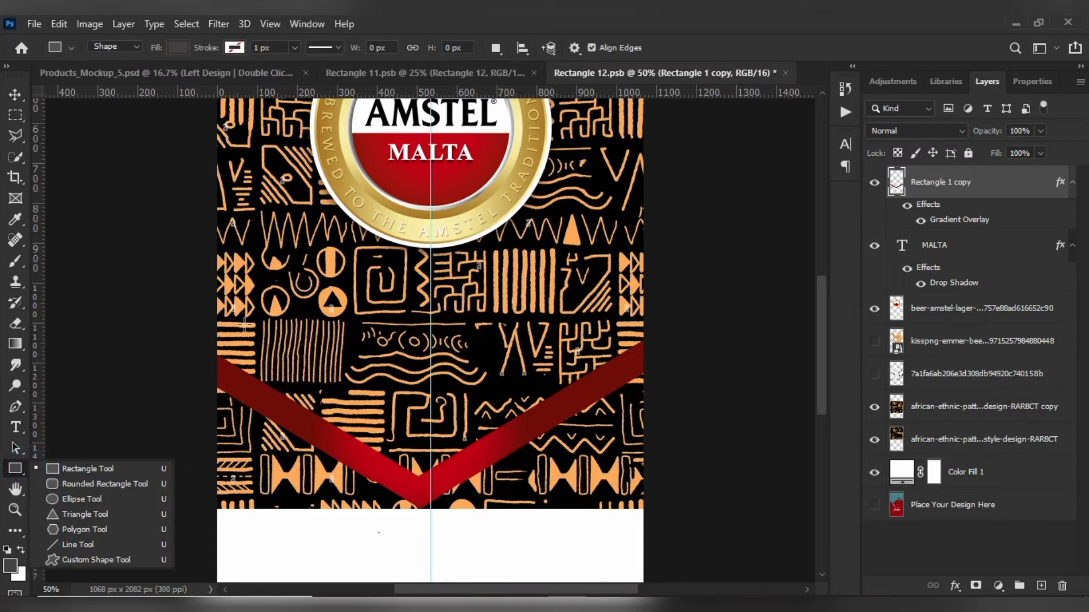
left_click_drag(232, 321, 549, 329)
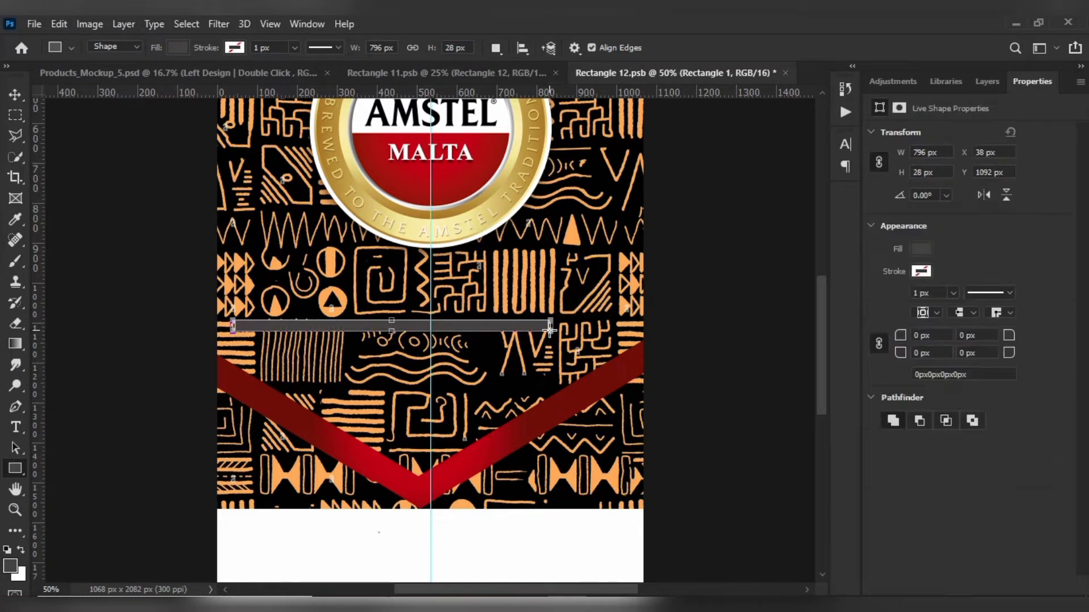
left_click(918, 250)
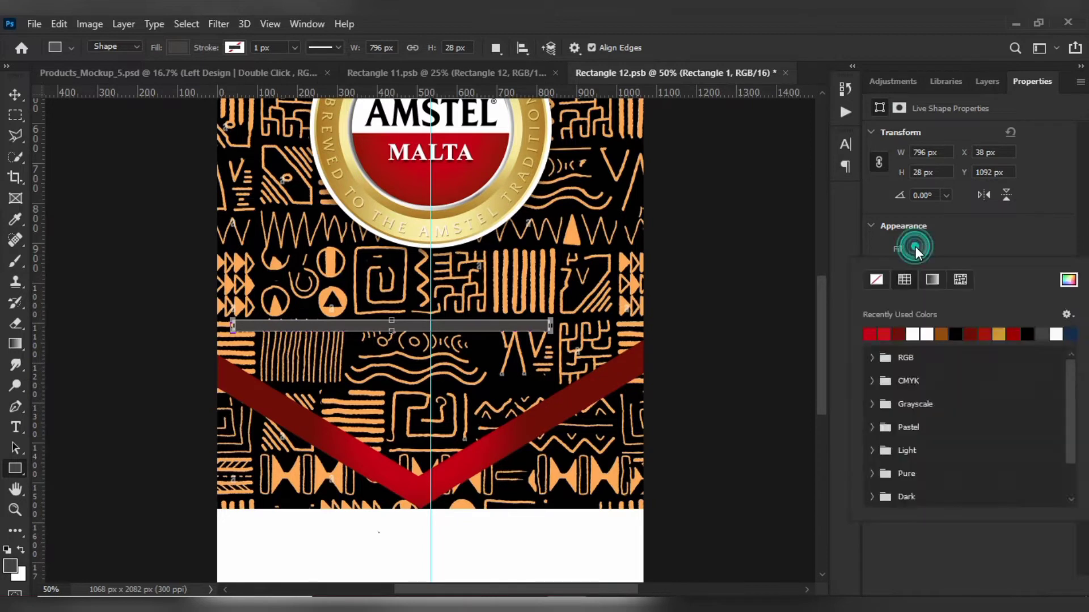
left_click(999, 334)
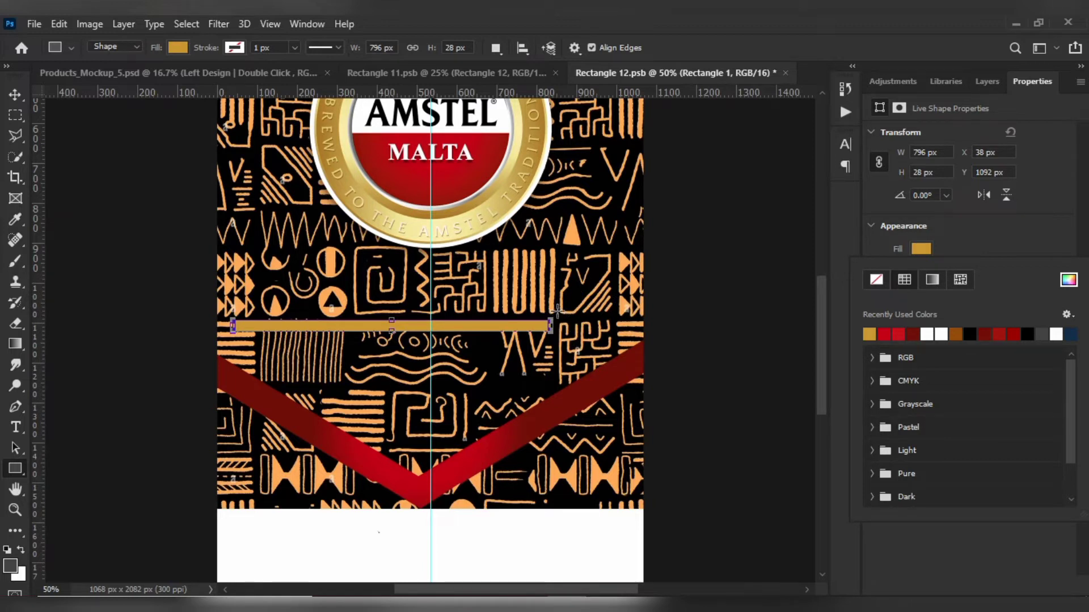
Rotate the gold bar to about 25° and move it above the left arm of the red V.
left_click_drag(558, 311, 559, 388)
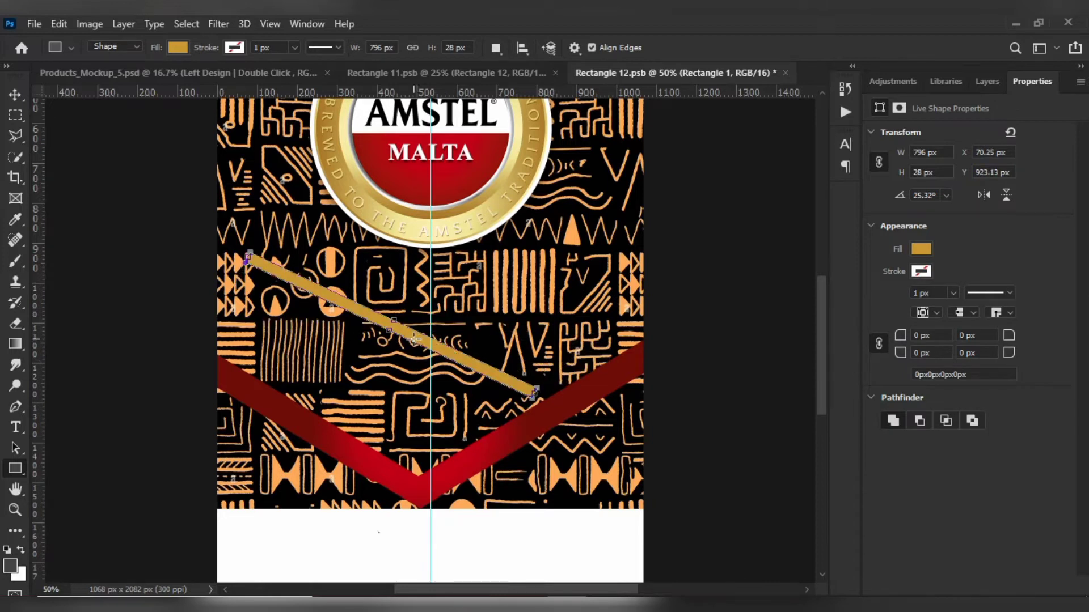
key("v")
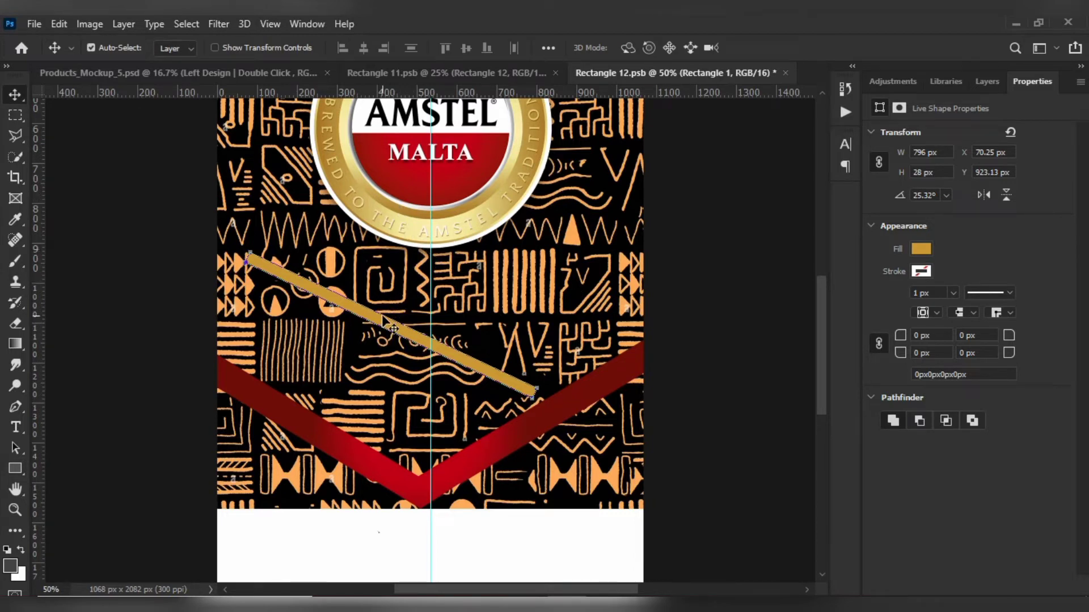
left_click_drag(383, 316, 286, 347)
Rotate the gold bar further to about 30° and nudge it right and down to run parallel to the red V's left arm.
key("ctrl+t")
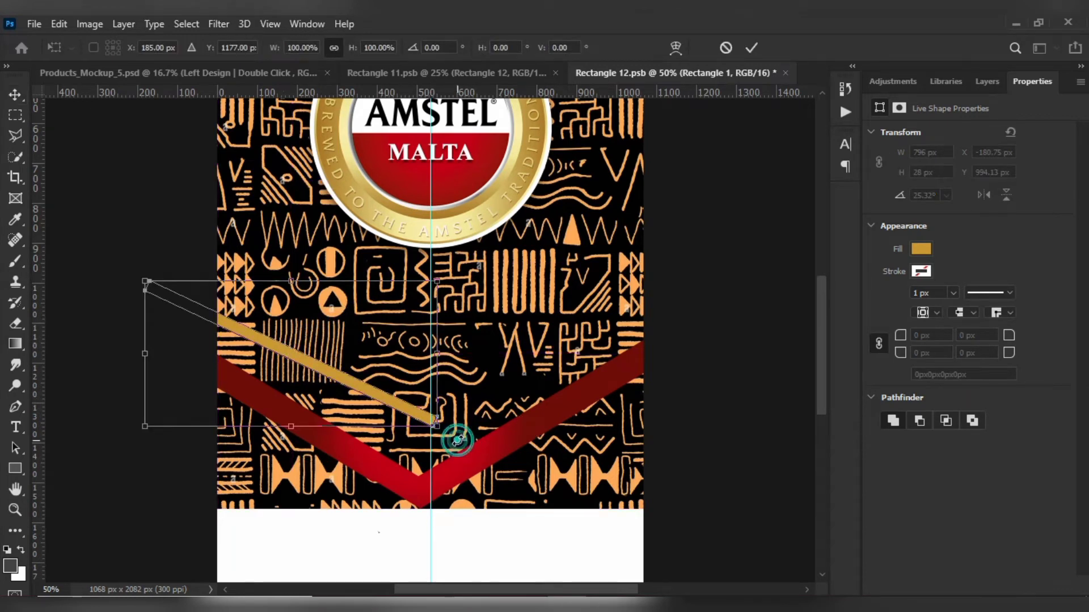
left_click_drag(457, 440, 449, 452)
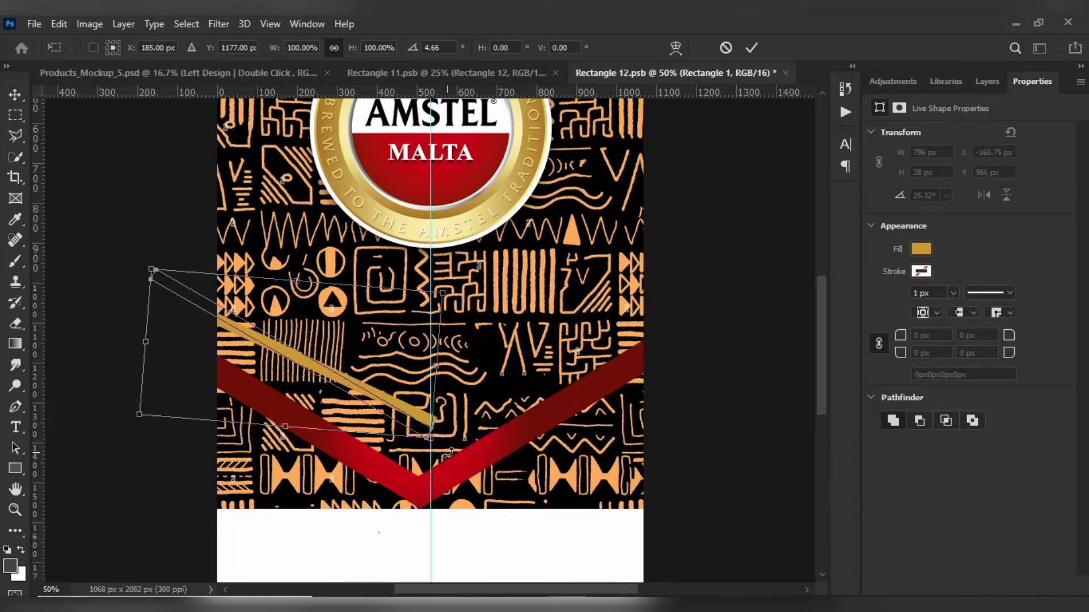
key("Right")
key("Right")
key("Right")
key("Right")
key("Right")
key("Right")
key("Right")
key("Right")
key("Right")
key("Right")
key("Right")
key("Right")
key("Right")
key("Right")
key("Right")
key("Right")
key("Right")
key("Right")
key("Right")
key("Right")
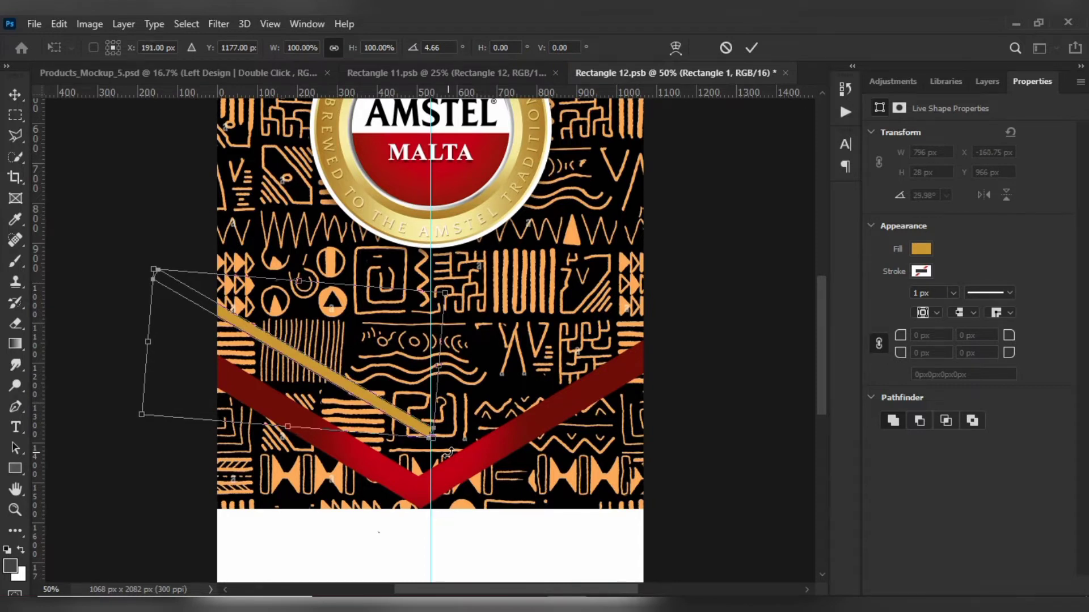
key("Right")
key("Right")
key("Right")
key("Right")
key("Right")
key("Right")
key("Right")
key("Right")
key("Right")
key("Right")
key("Right")
key("Right")
key("Right")
key("Right")
key("Right")
key("Right")
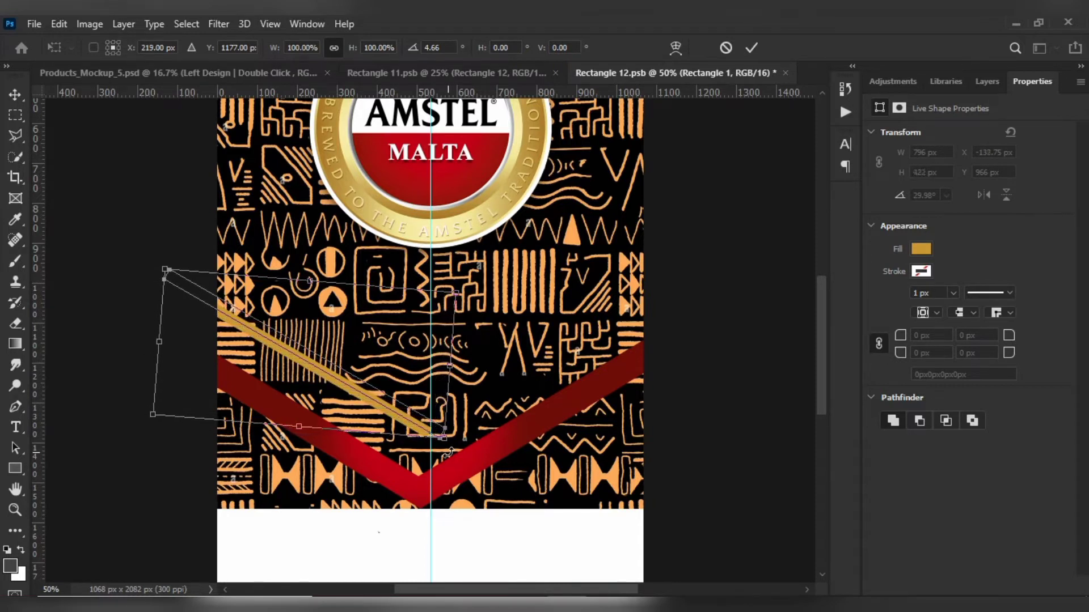
key("Down")
key("Down")
key("Down")
key("Down")
key("Down")
key("Down")
key("Down")
key("Down")
key("Down")
key("Down")
key("Down")
key("Down")
key("Down")
key("Down")
key("Down")
key("Down")
key("Down")
key("Down")
key("Down")
key("Down")
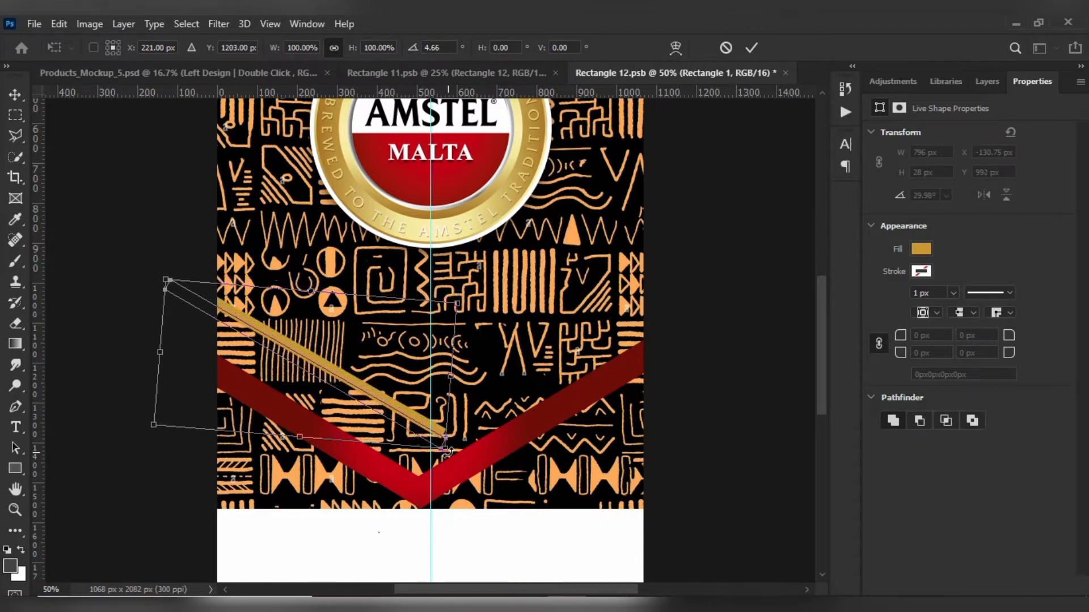
key("Return")
Duplicate the gold bar and flip the copy horizontally.
left_click(91, 48)
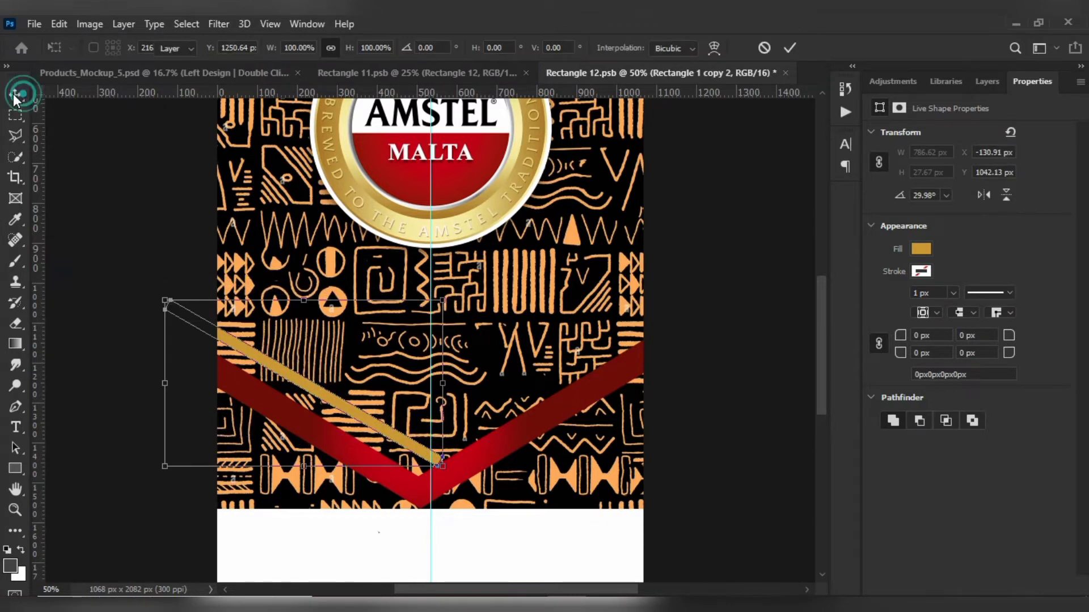
key("ctrl+t")
right_click(343, 406)
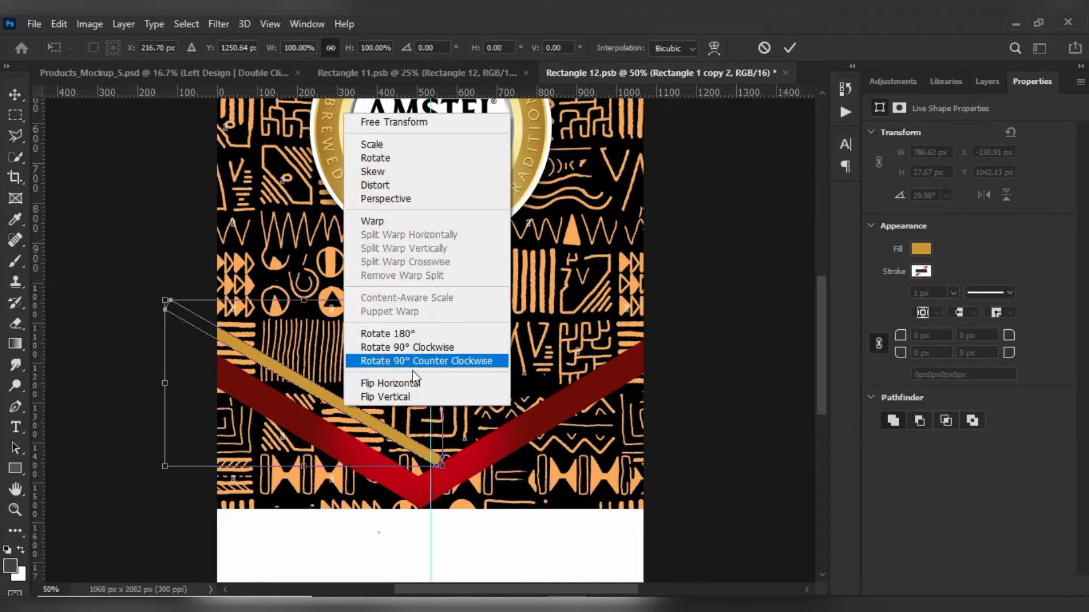
left_click(414, 385)
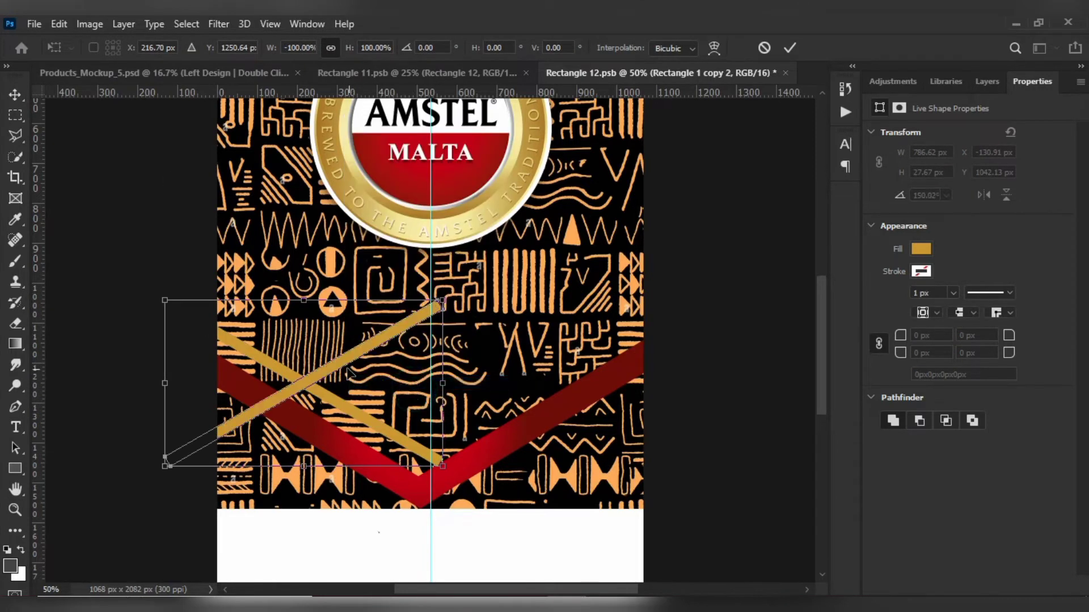
Move the flipped gold bar above the red V's right arm, tilting it slightly to run parallel and cross the other gold bar near the centre guide.
left_click_drag(343, 363, 583, 367)
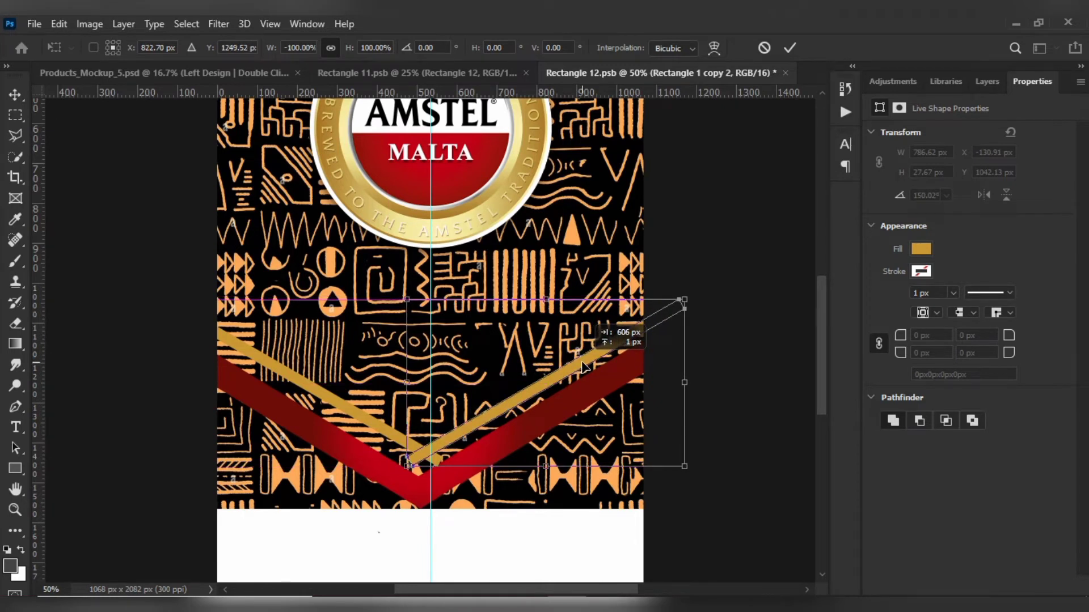
left_click_drag(582, 366, 585, 352)
key("ctrl+plus")
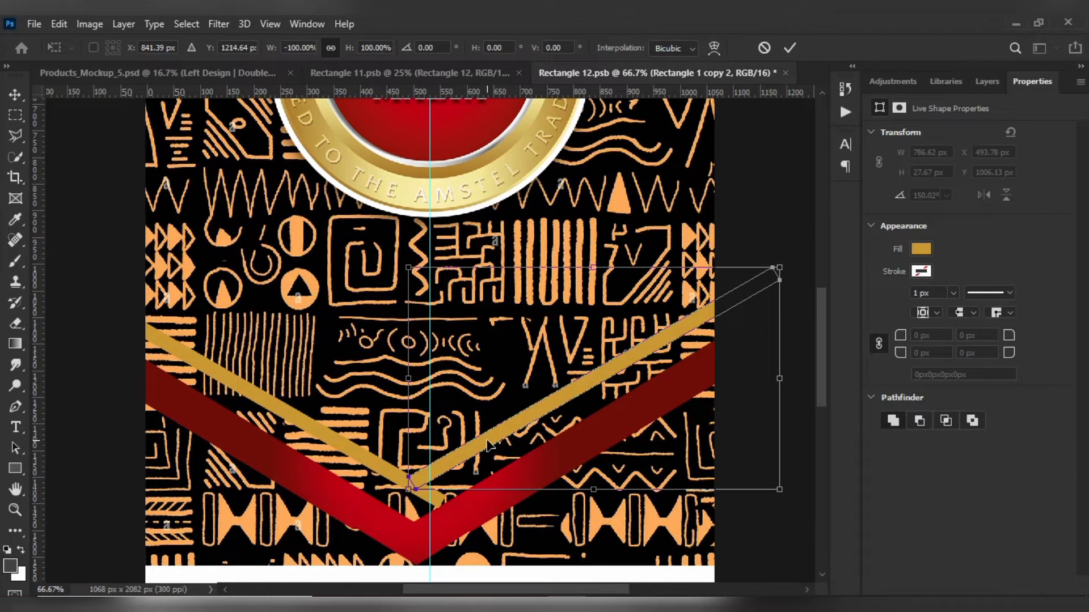
left_click_drag(487, 440, 488, 455)
key("Return")
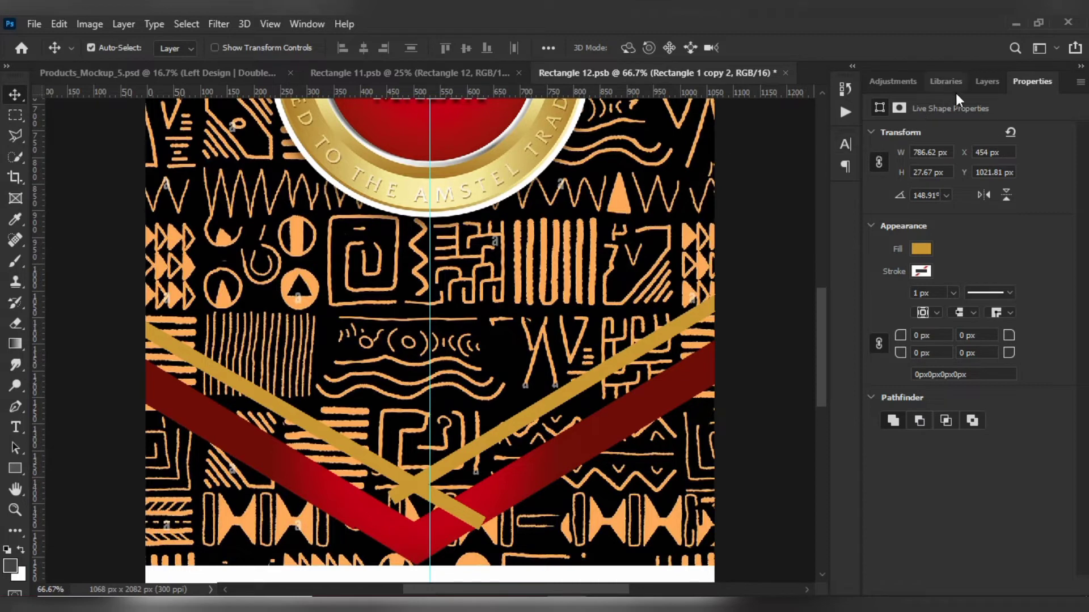
Merge the two gold bar shape layers, Rectangle 1 and Rectangle 1 copy 2, into one shape.
left_click(986, 83)
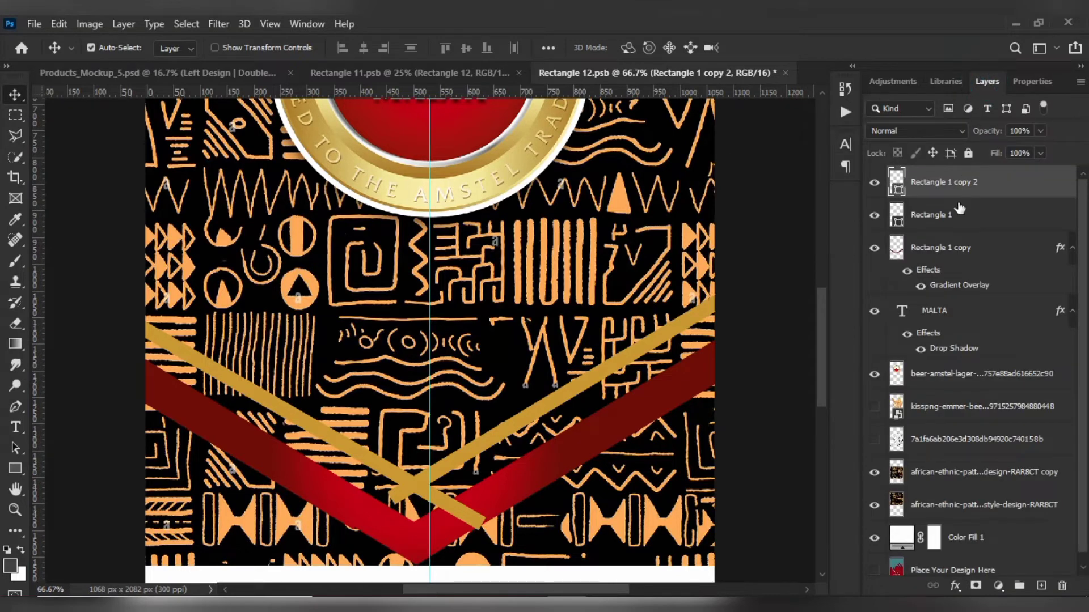
left_click(955, 220, "shift")
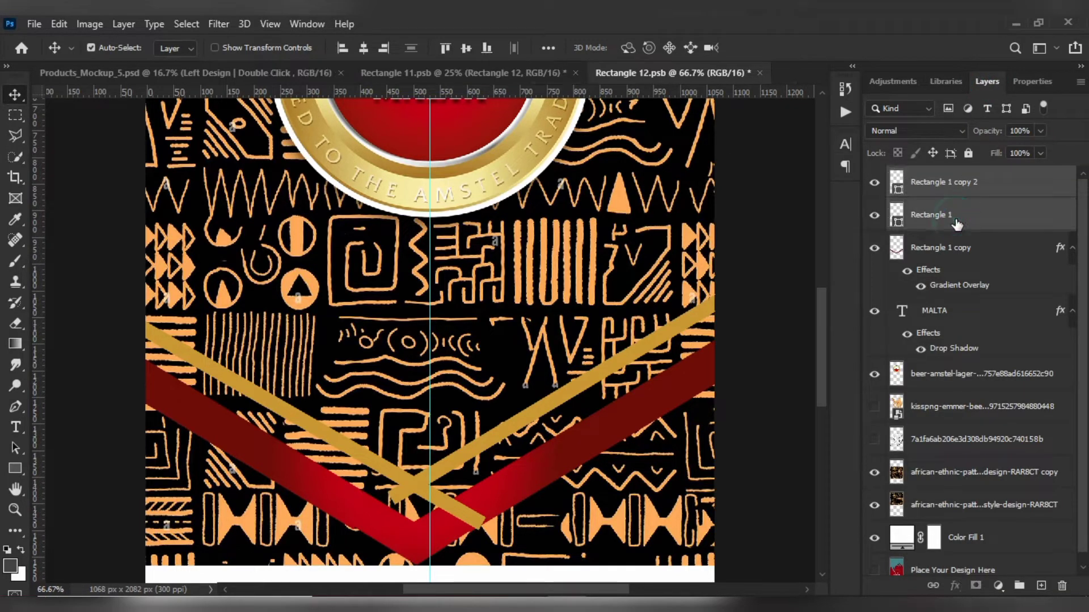
right_click(955, 219)
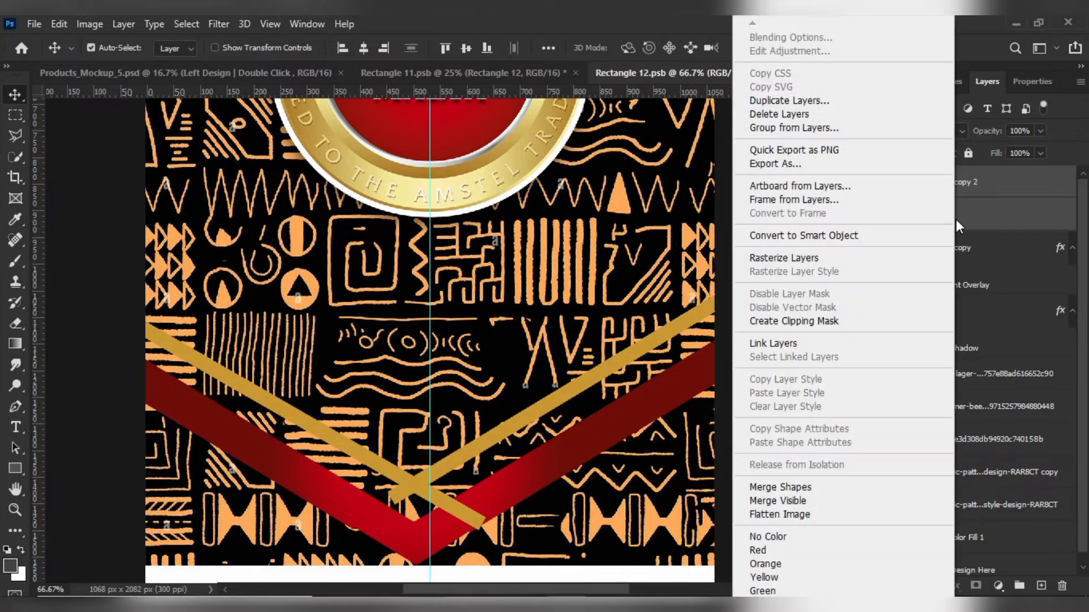
left_click(812, 488)
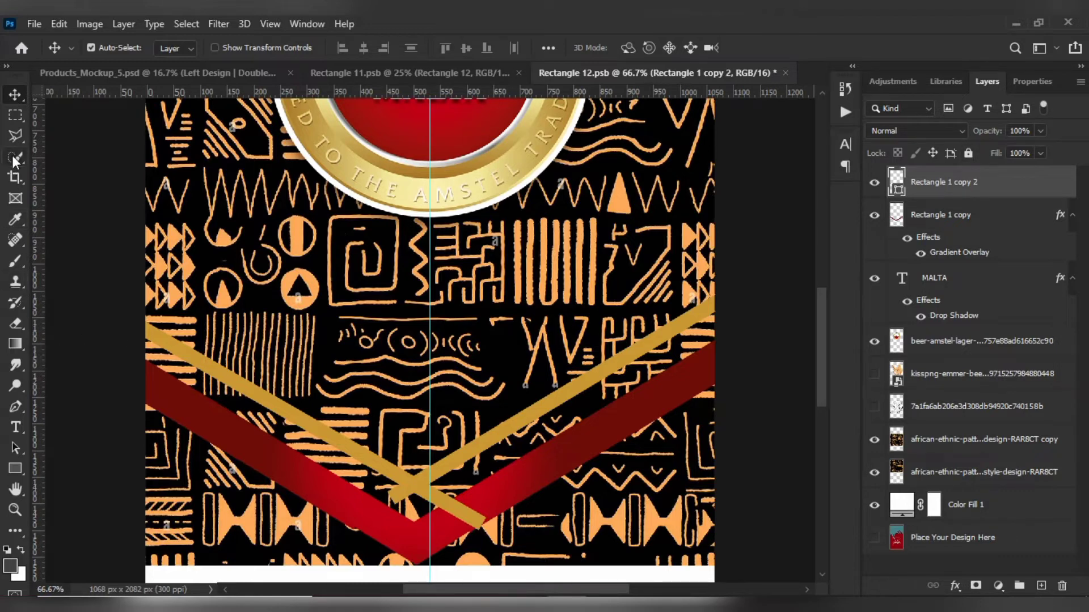
Outline the gold bars' overshooting ends below their crossing with the Pen tool and convert the path to a selection with 0 px feather.
left_click(15, 115)
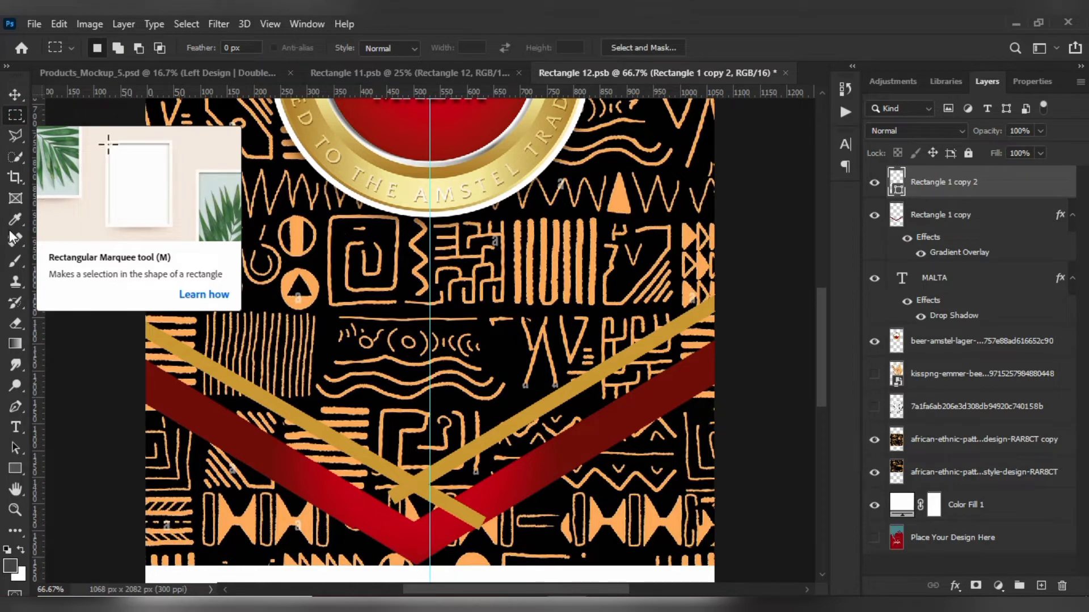
left_click(19, 399)
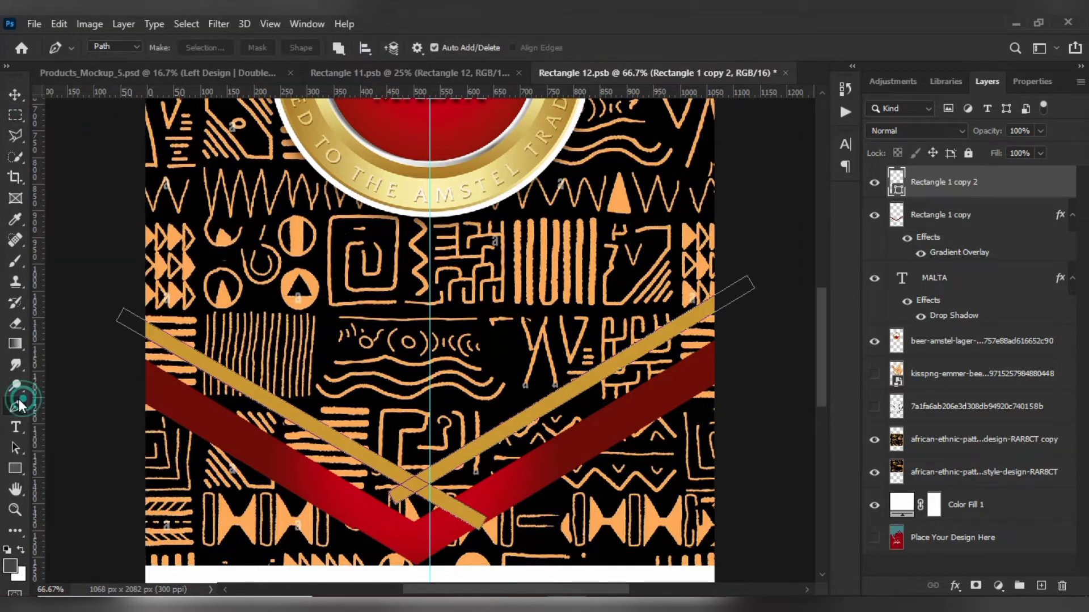
left_click(394, 492)
left_click(489, 547)
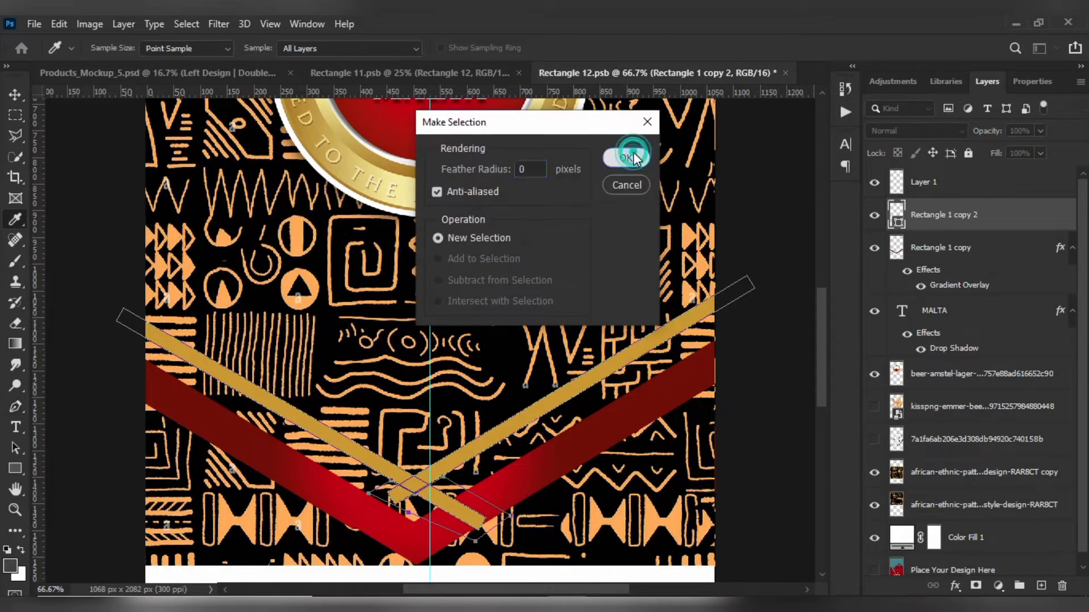
left_click(626, 157)
Rasterize the merged gold shape and erase the selected overshooting ends to leave a clean V tip.
left_click(17, 321)
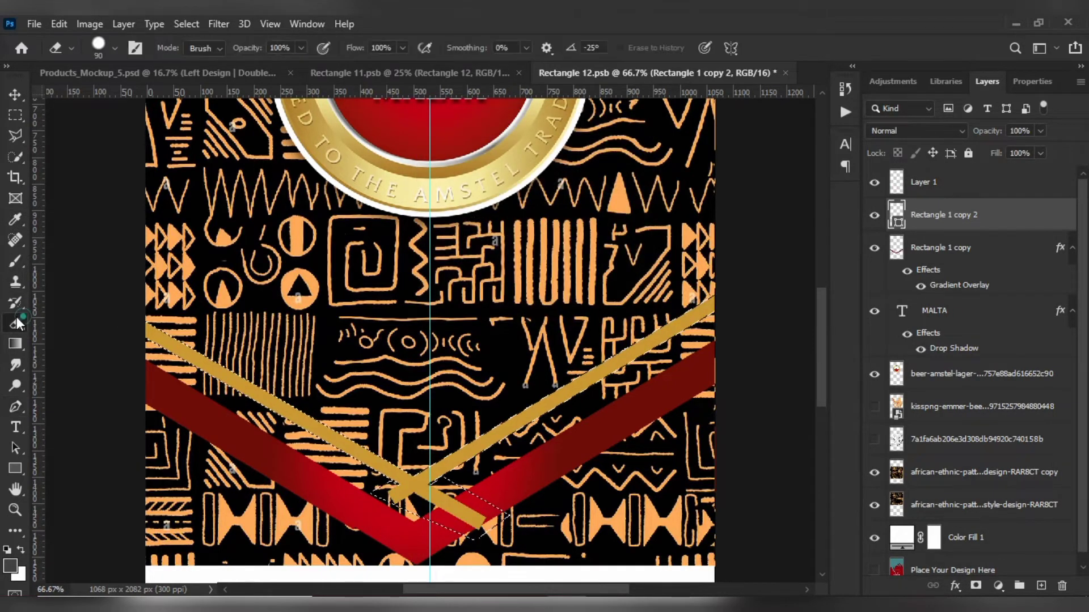
left_click(468, 495)
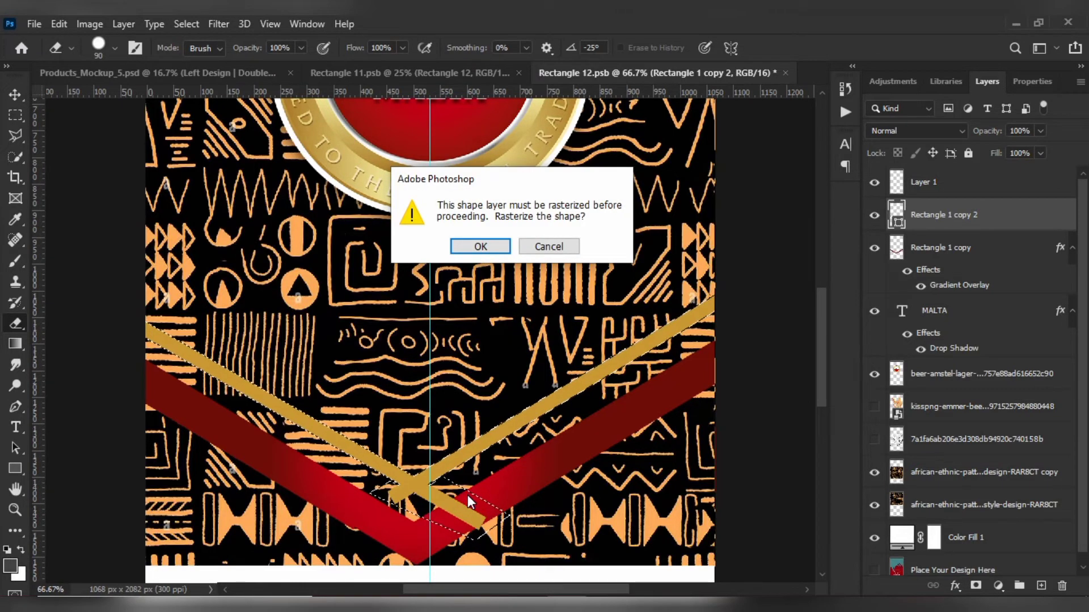
key("Return")
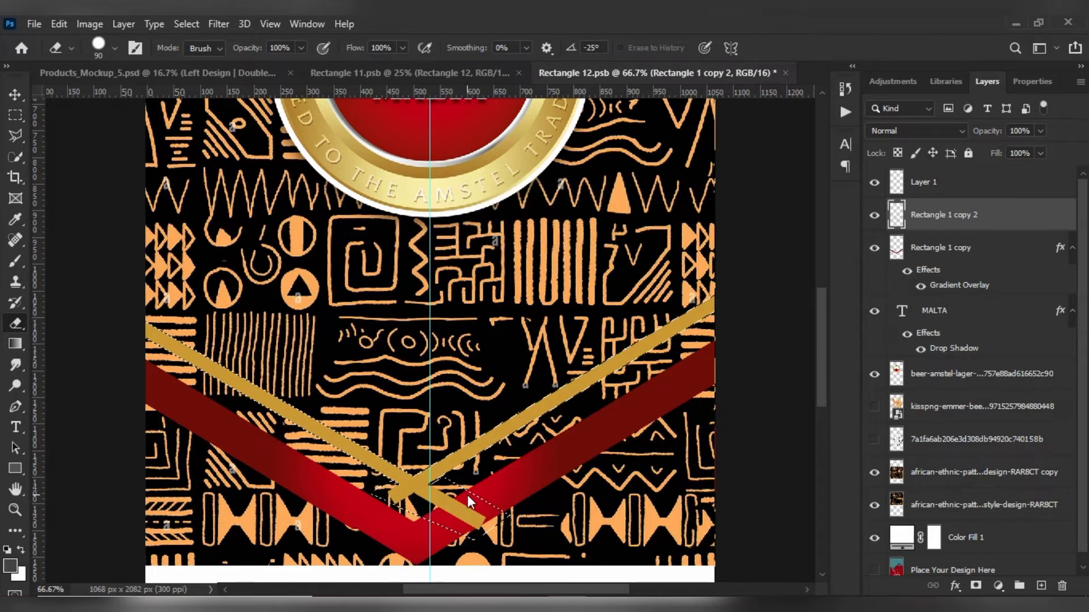
left_click_drag(448, 504, 404, 510)
key("ctrl+plus")
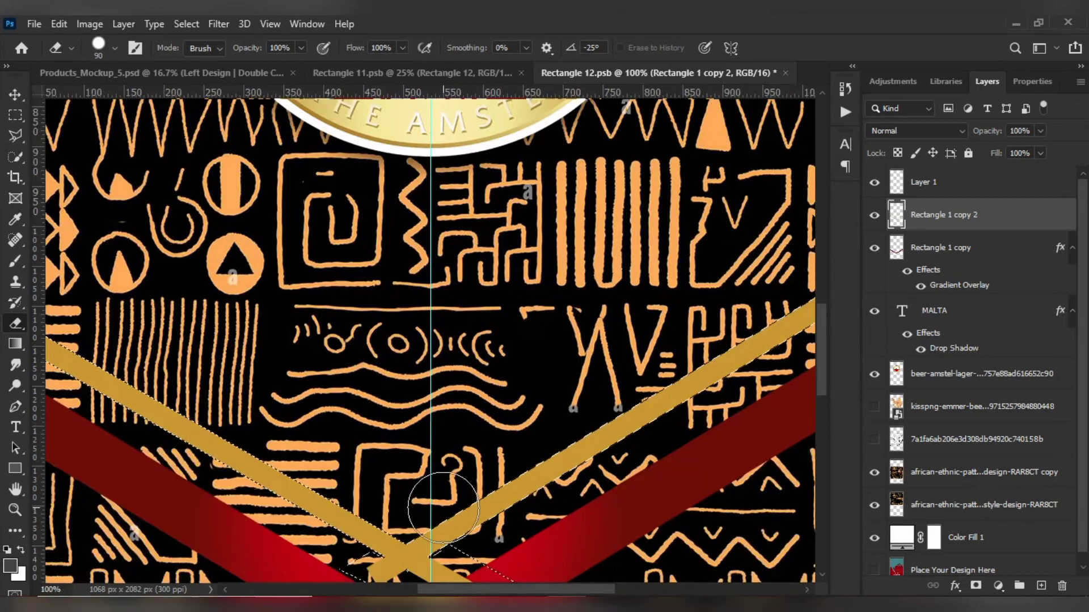
scroll(156, 482, "down", 2)
key("ctrl+minus")
key("ctrl+minus")
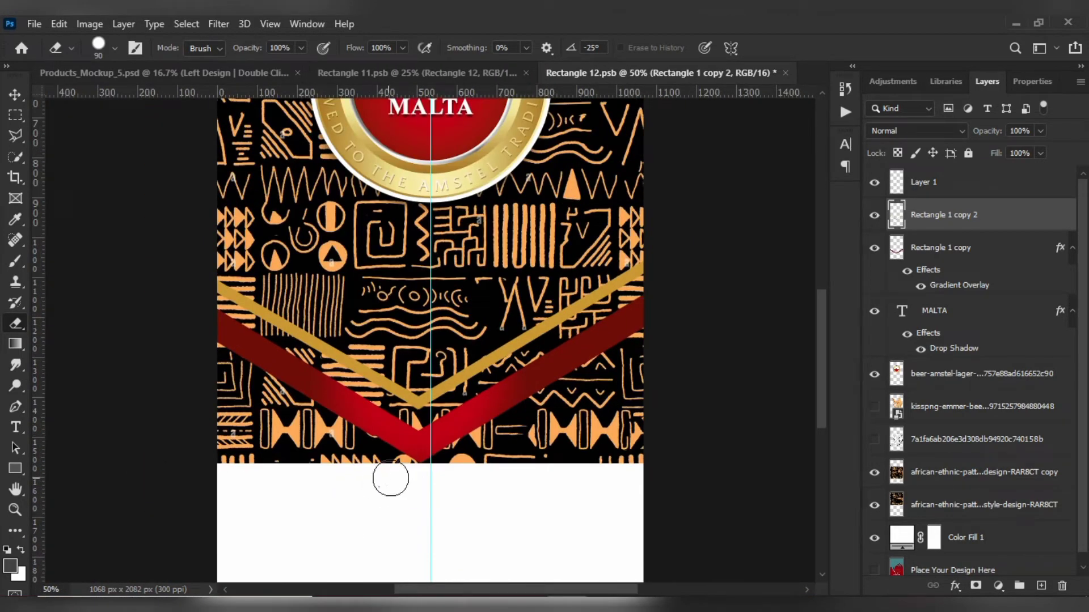
Nudge the gold V down slightly, closer to the red V.
key("v")
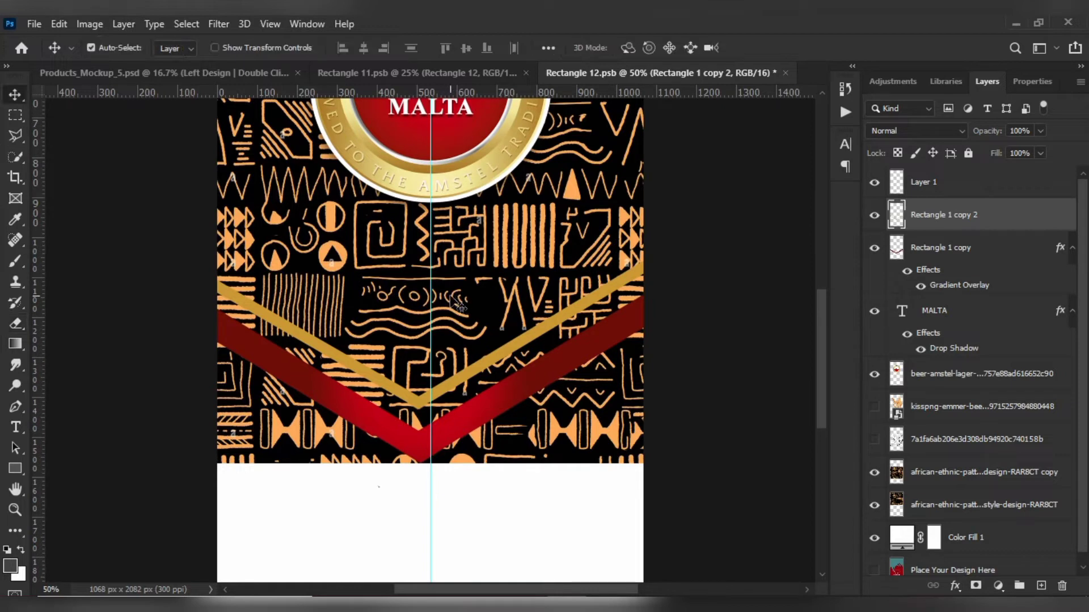
left_click(385, 379)
key("Down")
key("Down")
key("Down")
key("Down")
key("Down")
key("Down")
key("Down")
key("Down")
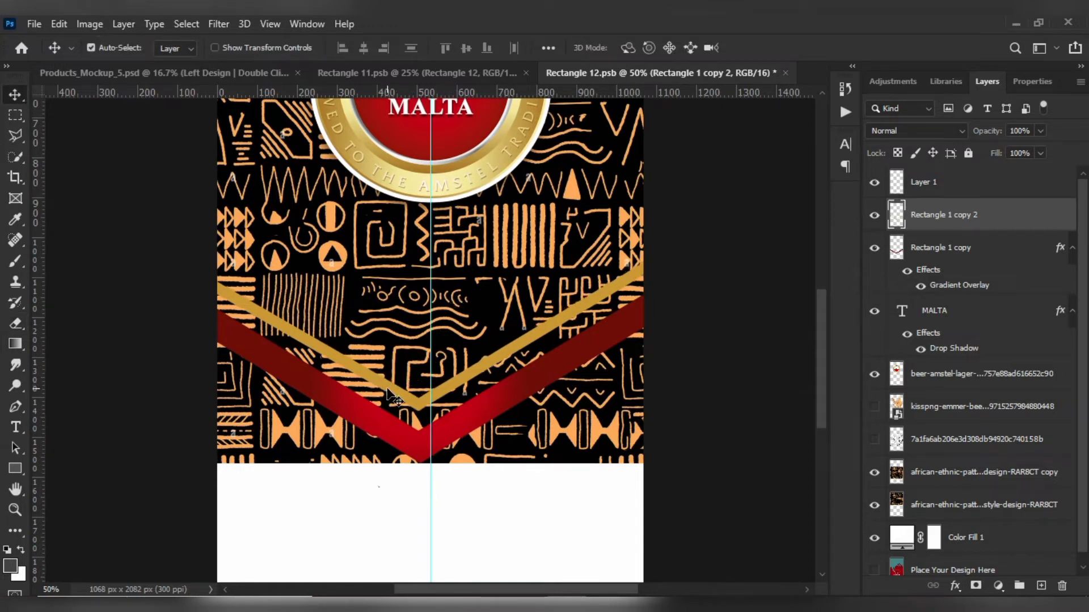
Select the red and gold V layers together and nudge them right until their tips align with the vertical centre guide.
left_click(470, 417)
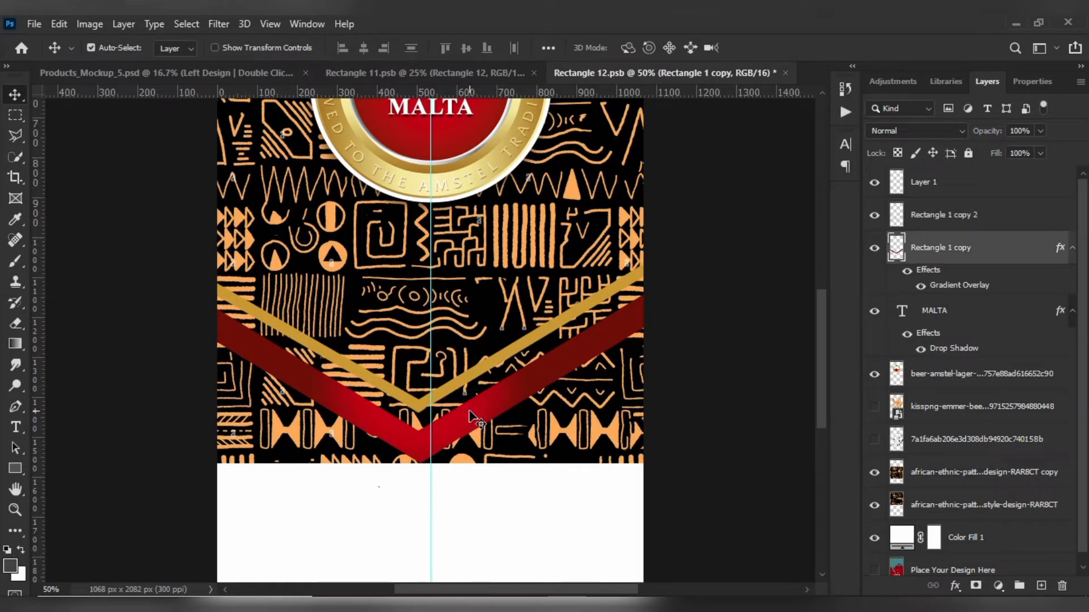
left_click(1027, 216, "ctrl")
key("Right")
key("Right")
key("Right")
key("Right")
key("Right")
key("Right")
key("Right")
key("Right")
key("Right")
key("Right")
key("Right")
key("Right")
key("Right")
key("Right")
key("Right")
key("Right")
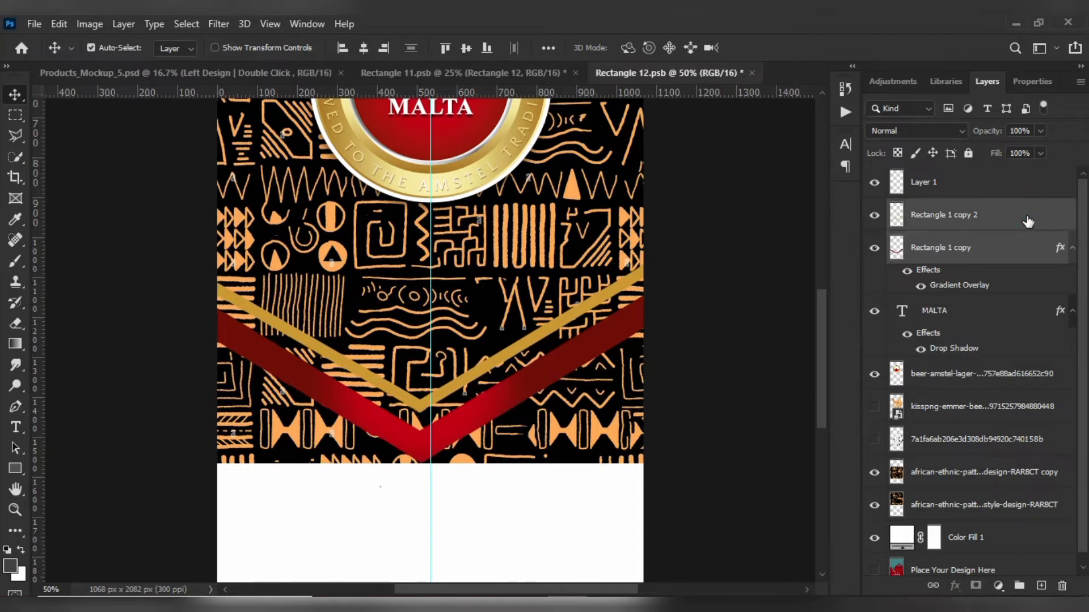
key("Right")
key("Right")
key("Right")
key("Right")
key("Right")
key("Right")
key("Right")
key("Right")
key("Right")
key("Right")
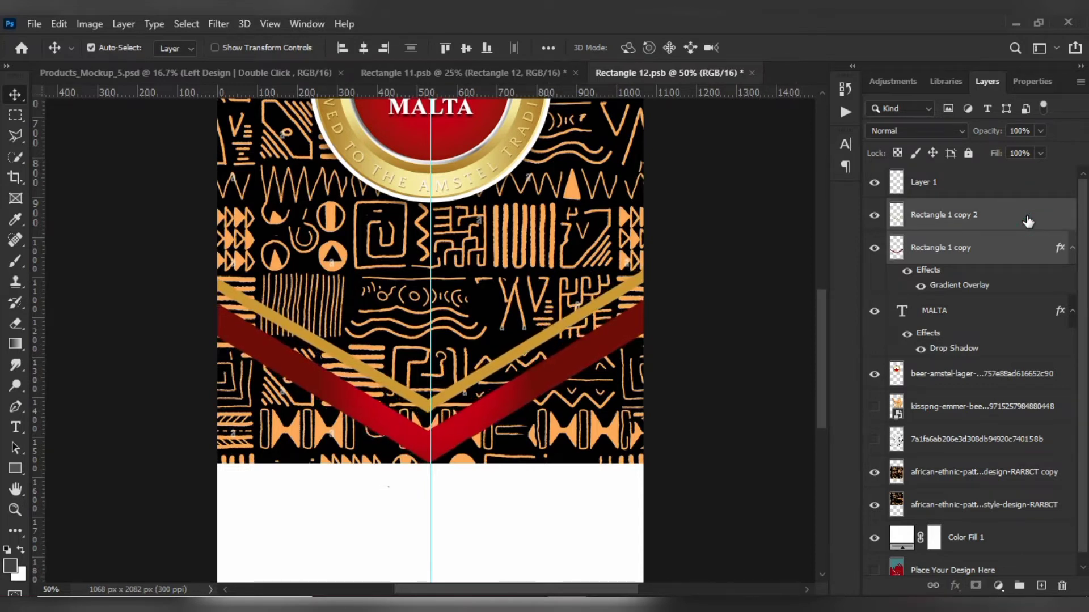
key("ctrl+minus")
key("ctrl+minus")
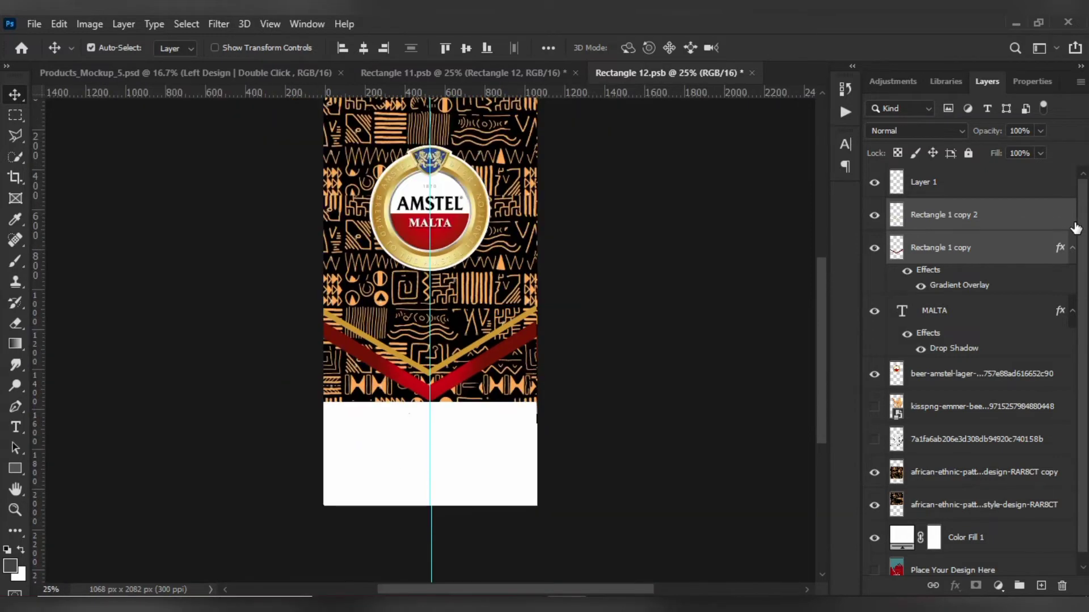
Draw a horizontal rectangle about 868 by 48 px from the label's left edge, across the gold V, and fill it with white.
key("ctrl+plus")
key("ctrl+plus")
key("ctrl+plus")
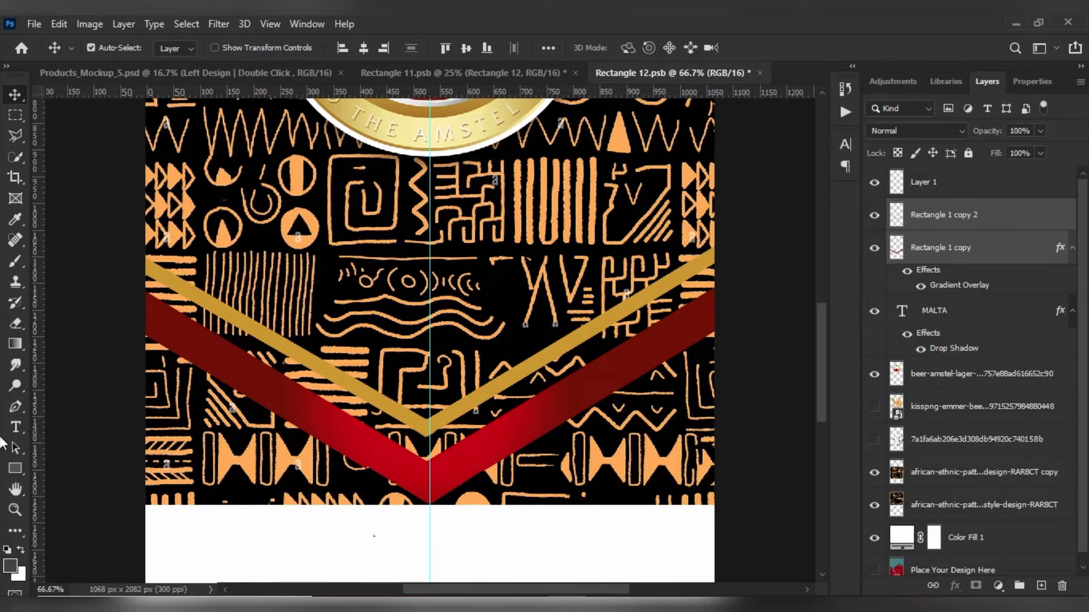
left_click(12, 469)
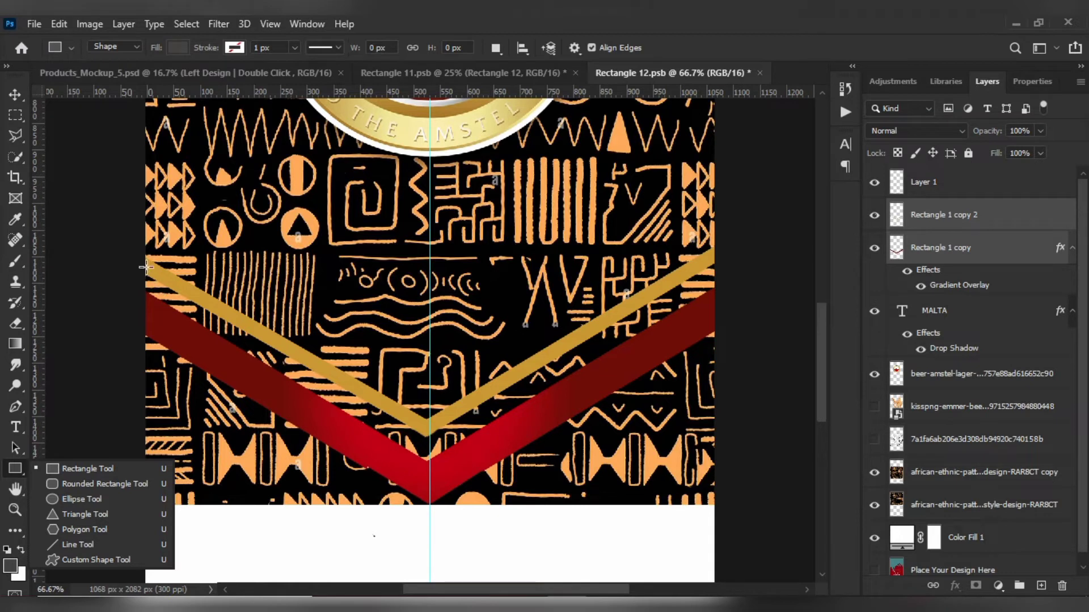
left_click_drag(145, 266, 607, 291)
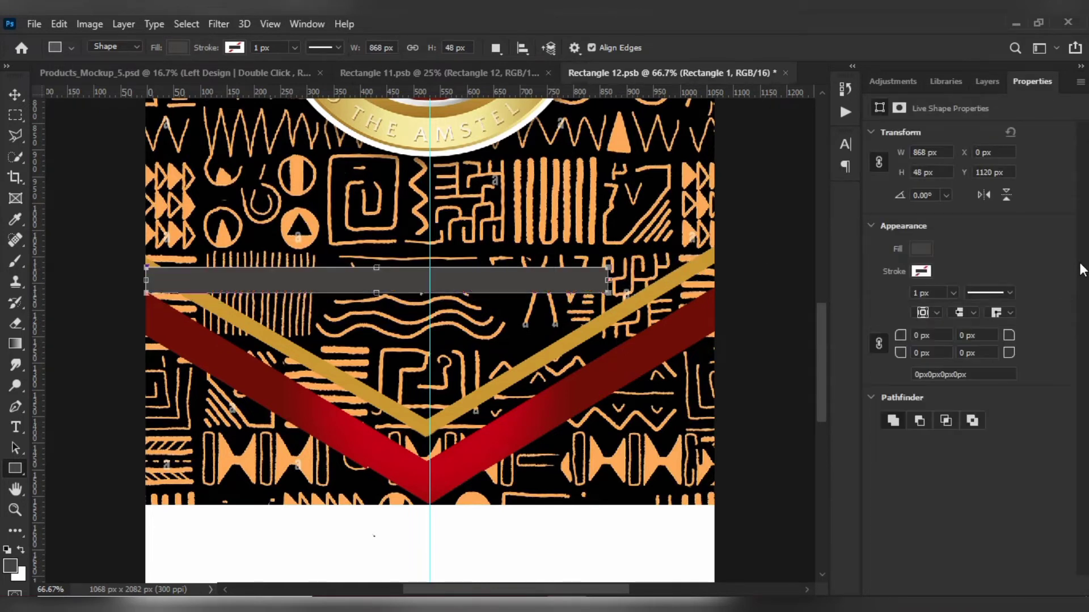
left_click(928, 249)
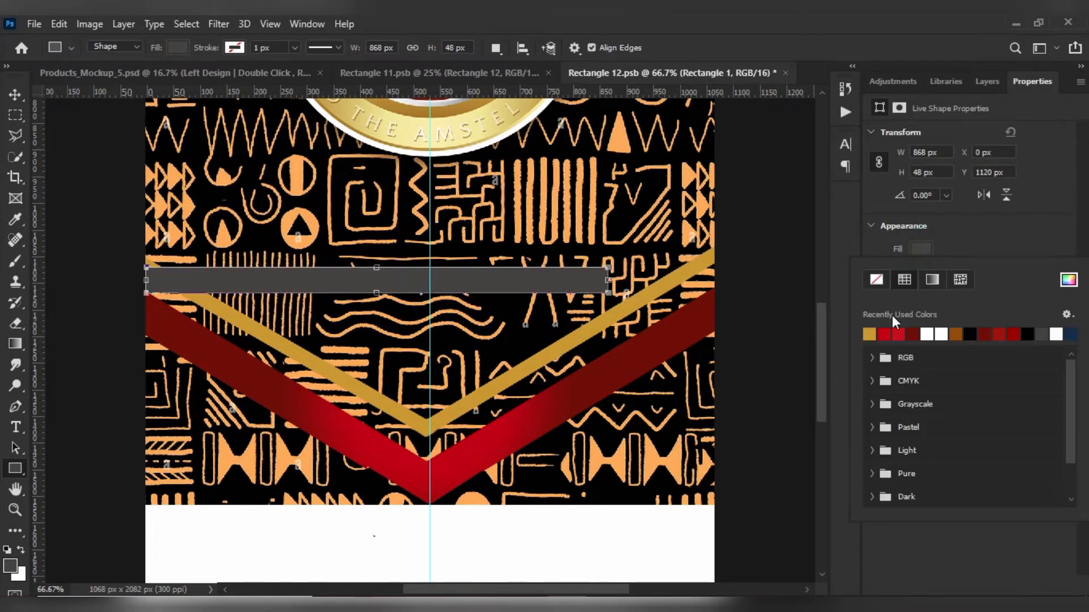
left_click(935, 333)
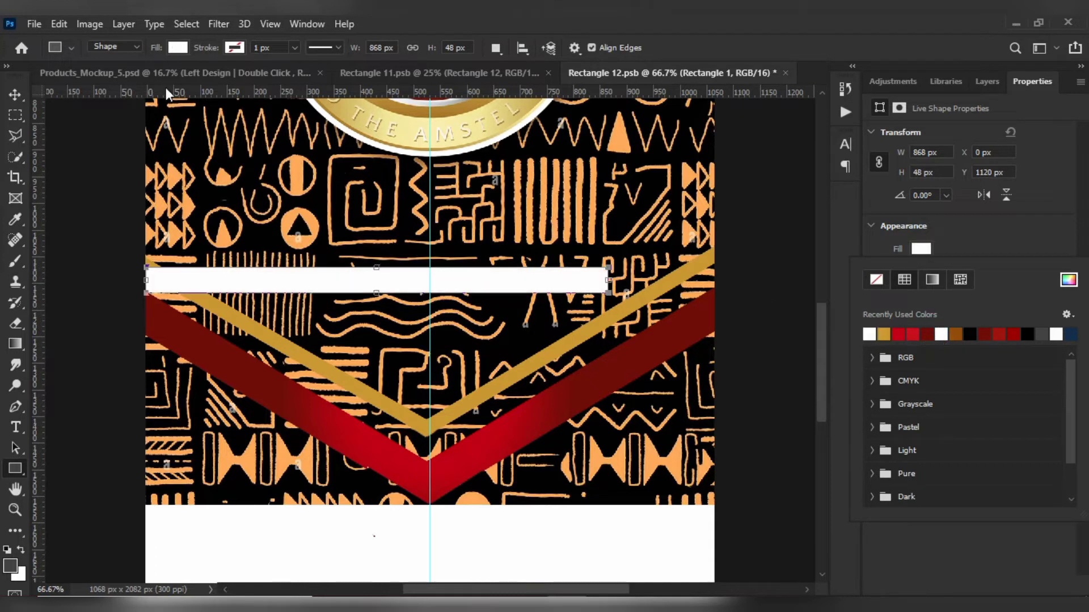
Move the white bar left and down, and rotate it to about 31.6° to follow the gold V's left arm.
left_click(17, 93)
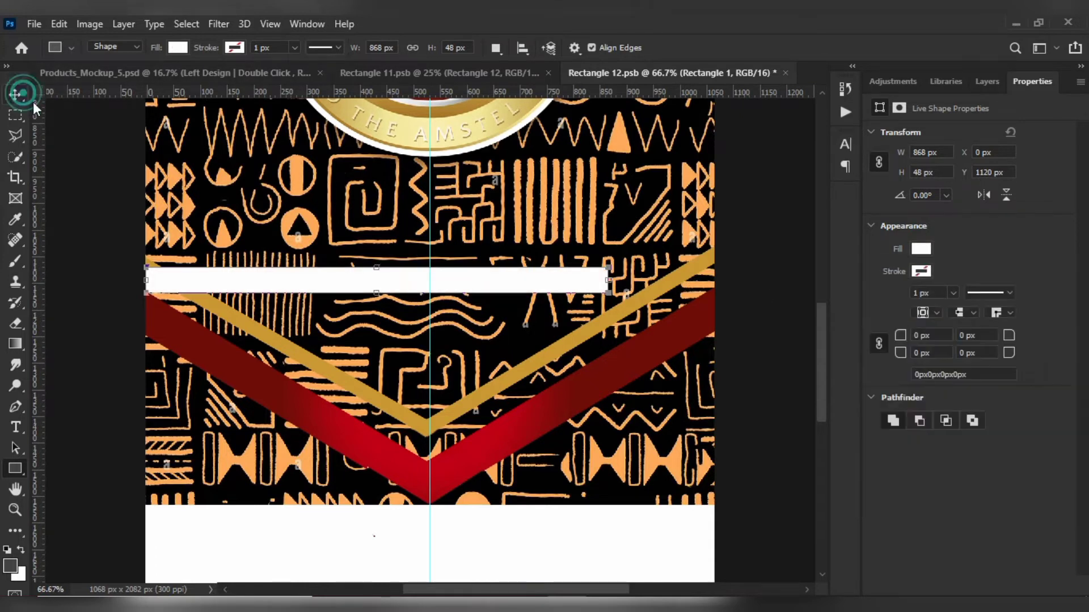
left_click_drag(415, 278, 322, 332)
key("ctrl+t")
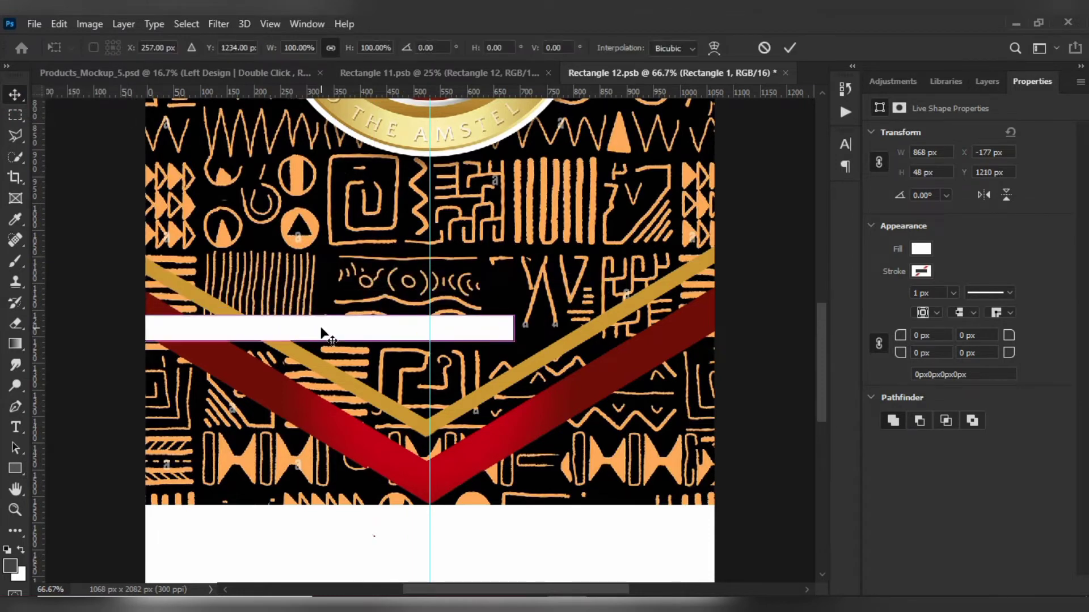
left_click_drag(531, 305, 479, 426)
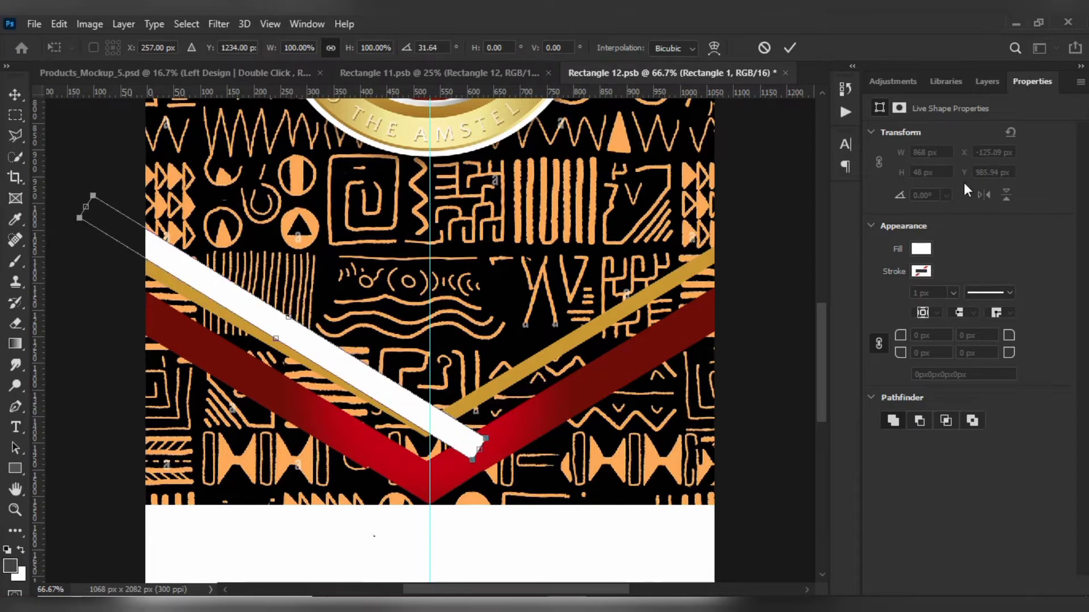
Place the white bar's layer below the MALTA text layer and move the bar into the gap between the gold and red left arms.
left_click(996, 75)
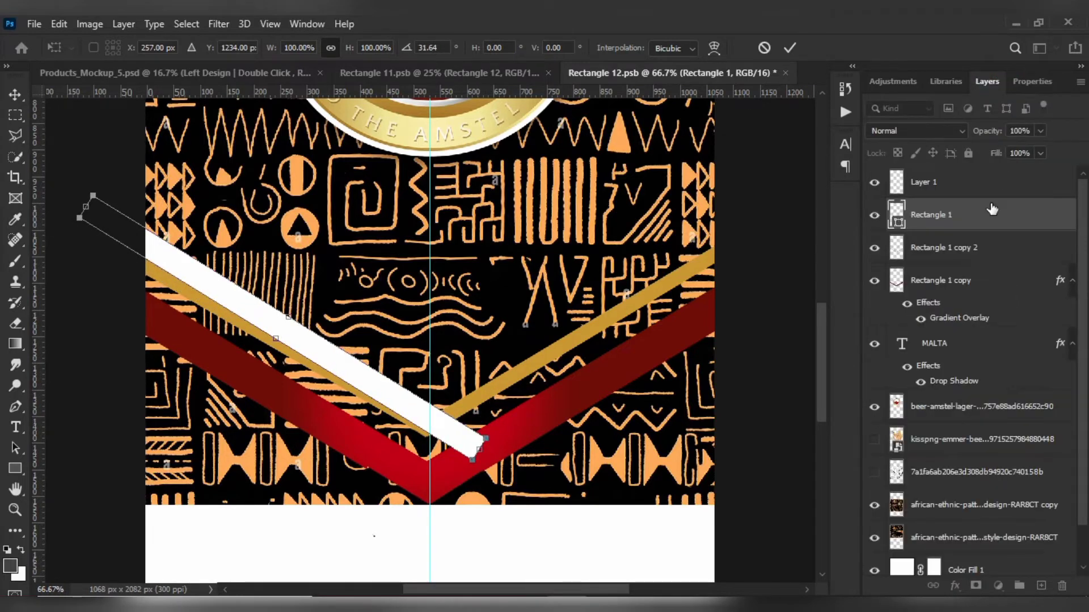
left_click_drag(992, 220, 996, 378)
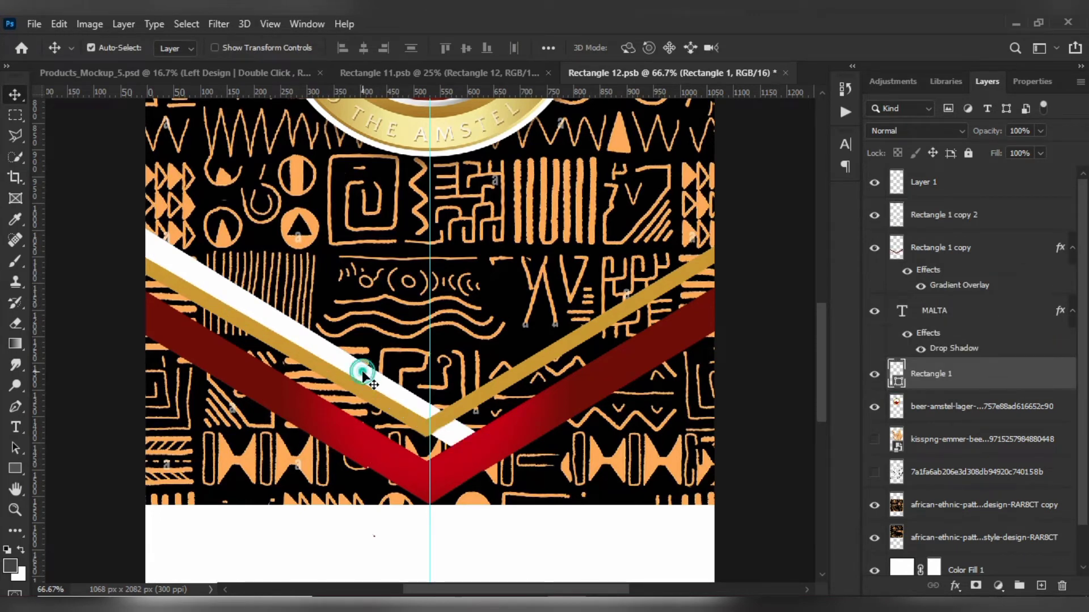
left_click_drag(361, 372, 336, 399)
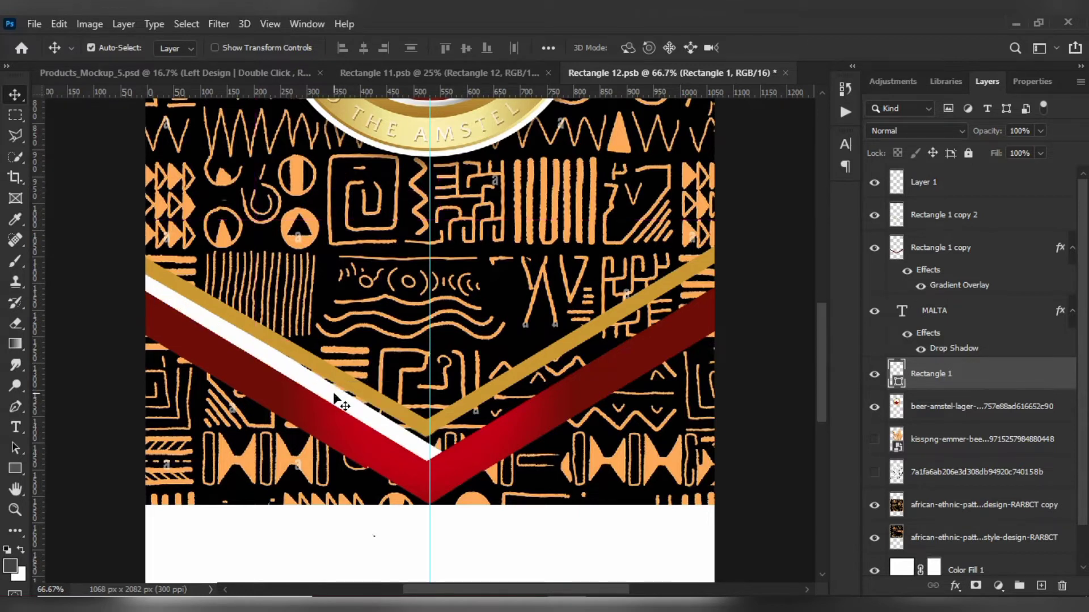
Rotate the white bar by -1.8° and nudge it up 3 px so it sits flush against the gold V's left arm.
key("ctrl+t")
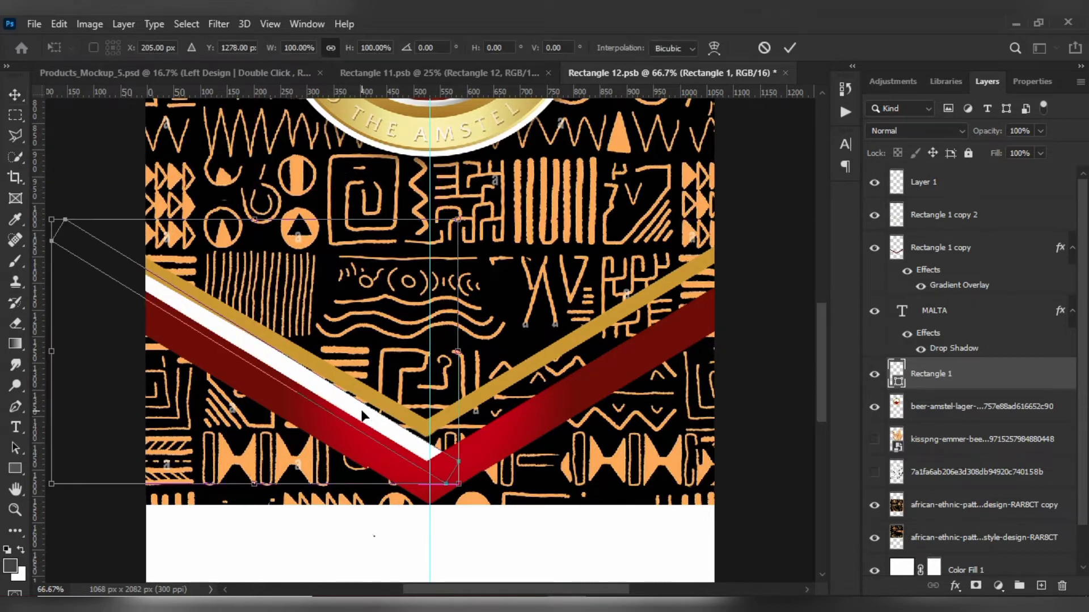
left_click_drag(488, 487, 491, 482)
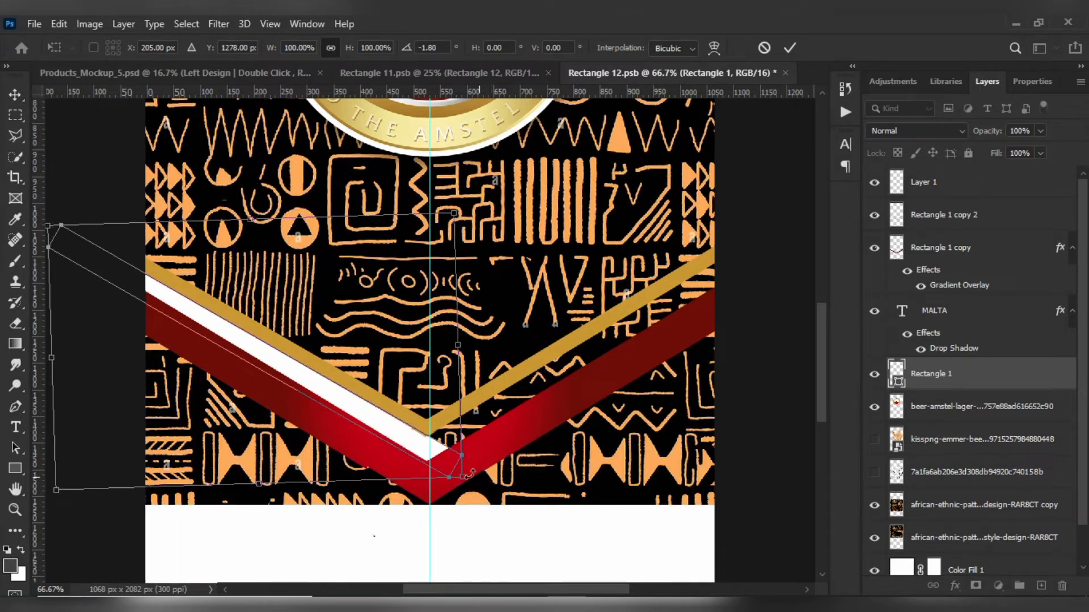
key("Up")
key("Up")
key("Up")
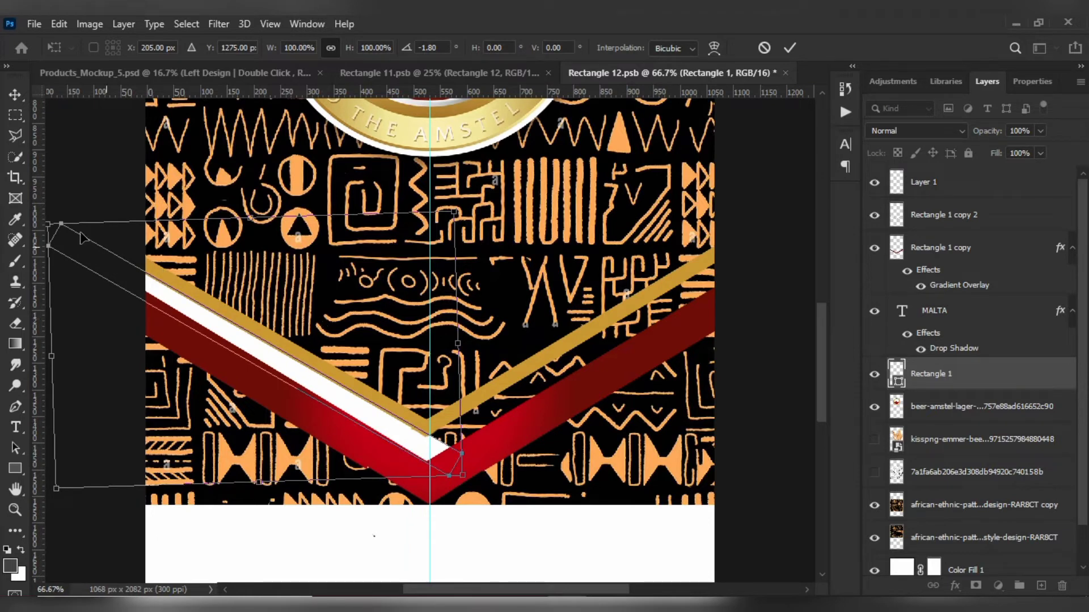
left_click(15, 95)
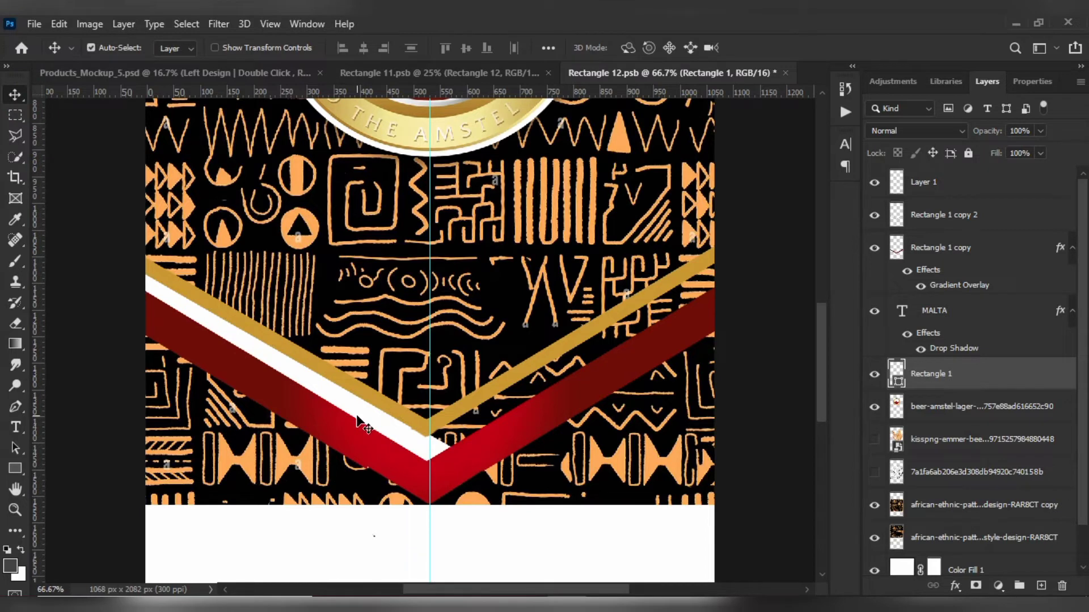
Duplicate the white bar, flip the copy horizontally and fit it between the right gold and red arms with a slight counter-clockwise rotation.
key("ctrl+j")
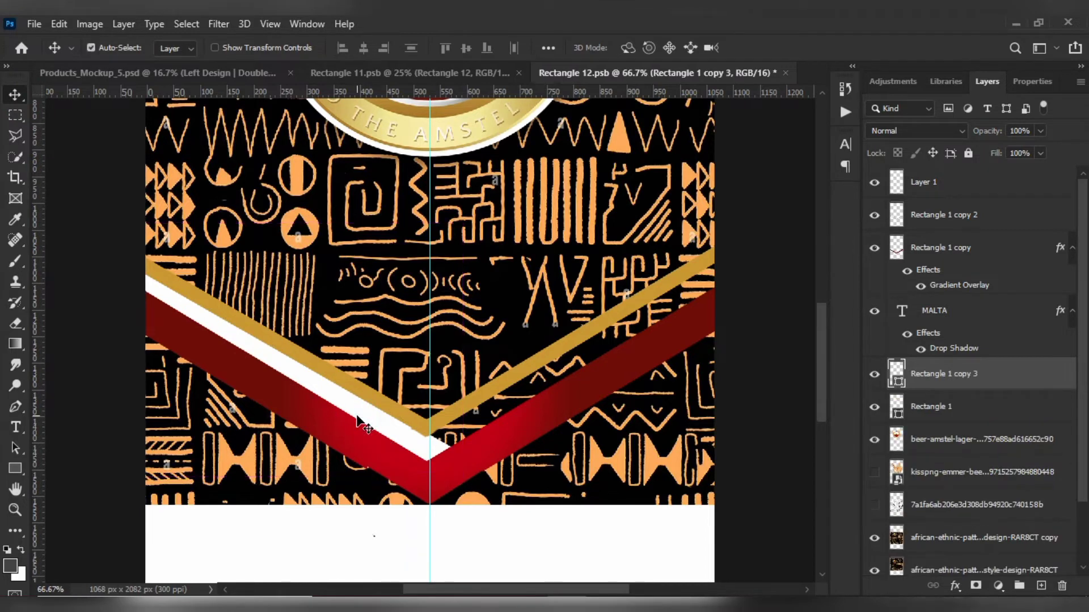
key("ctrl+t")
right_click(357, 417)
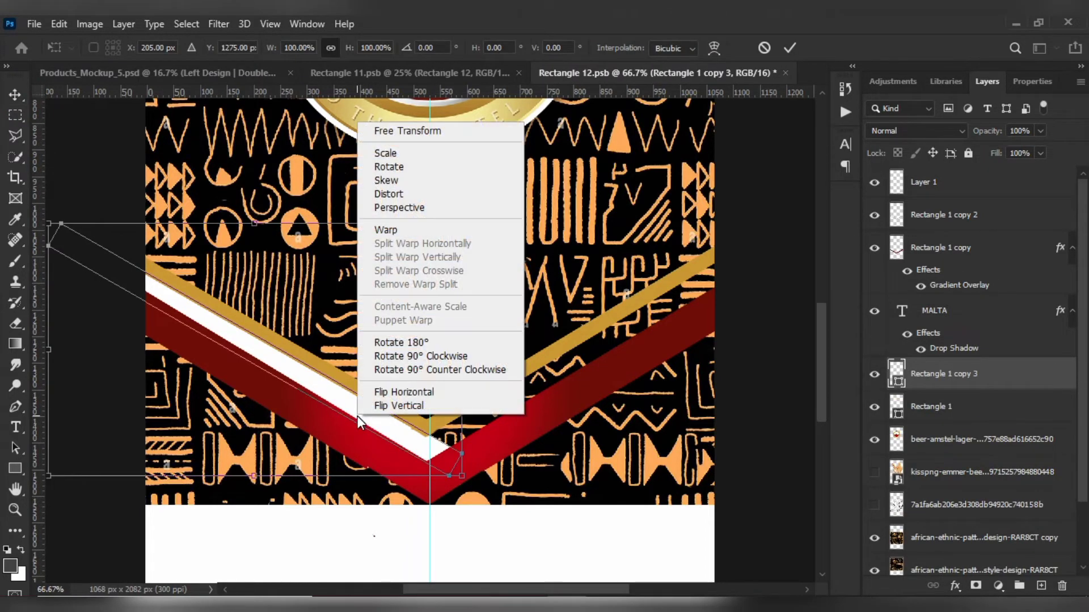
left_click(399, 391)
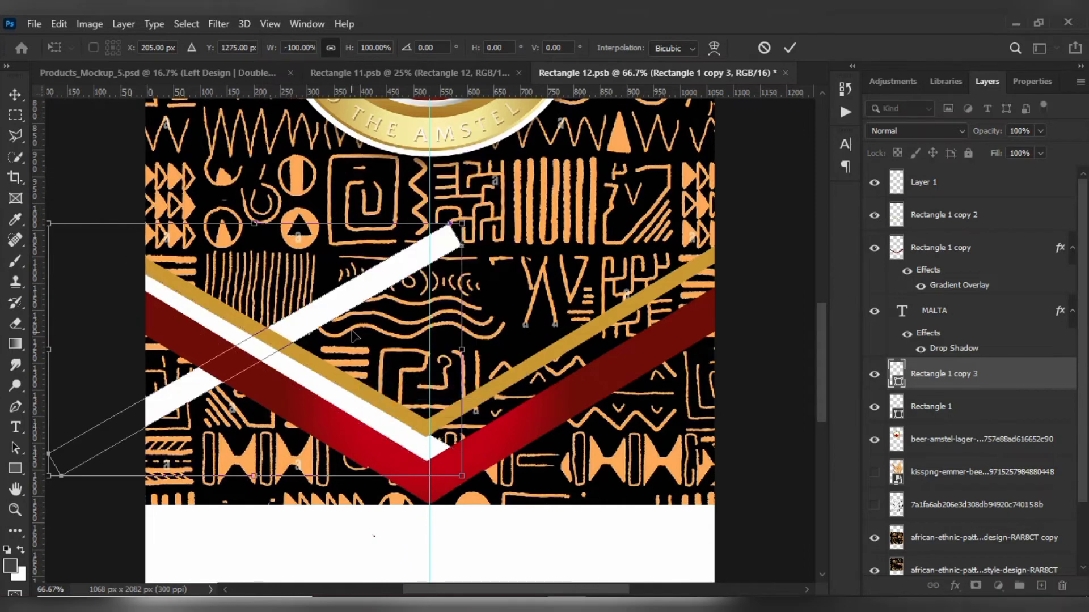
left_click_drag(350, 297, 695, 297)
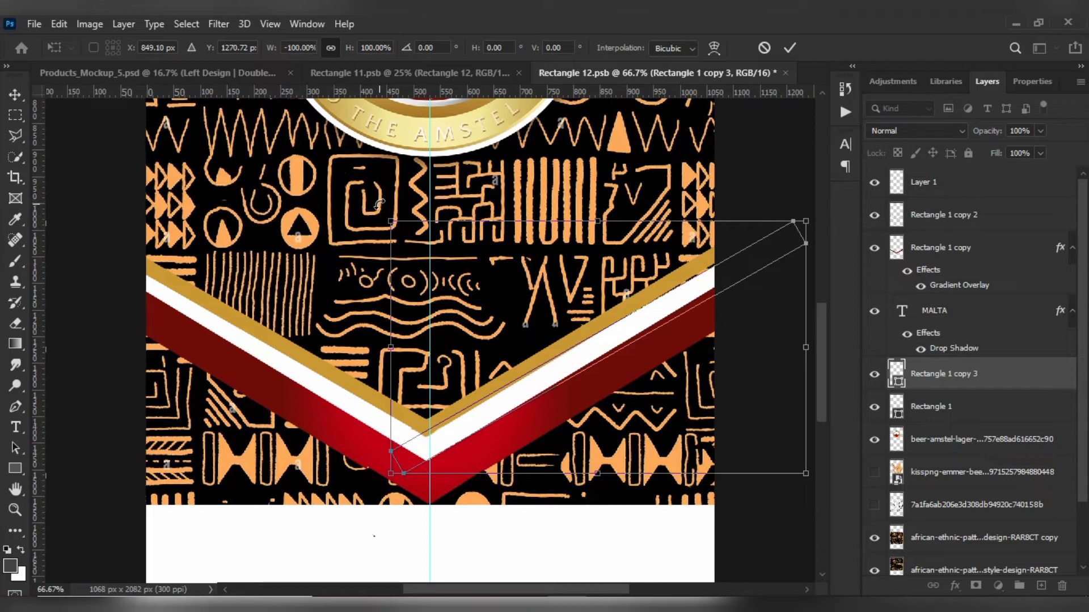
left_click_drag(379, 201, 374, 211)
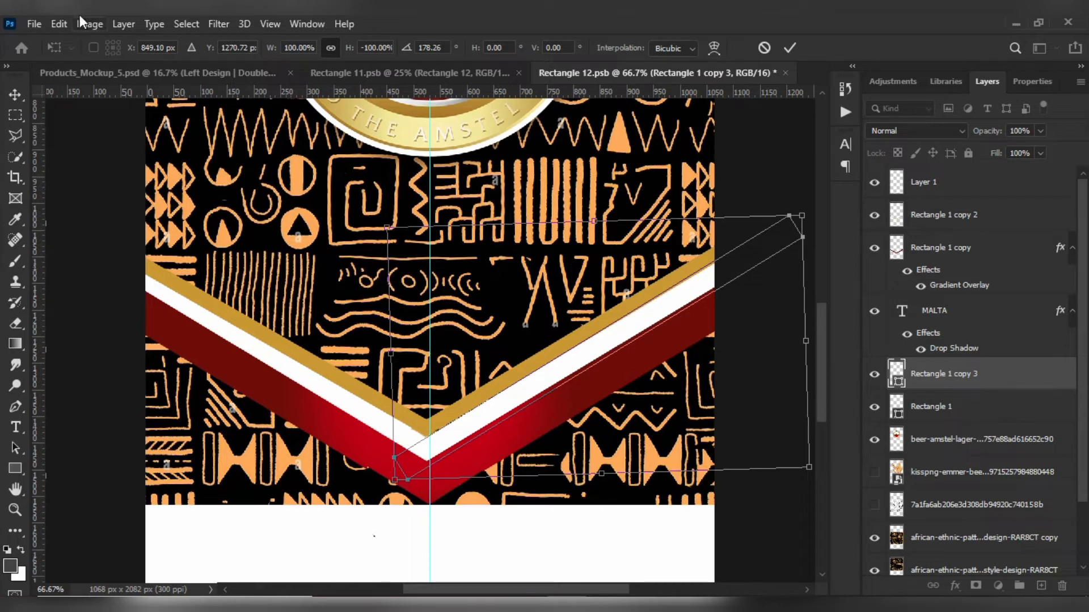
left_click(19, 96)
Nudge the red V up to narrow the white band between it and the gold V.
key("ctrl+minus")
key("ctrl+minus")
key("ctrl+minus")
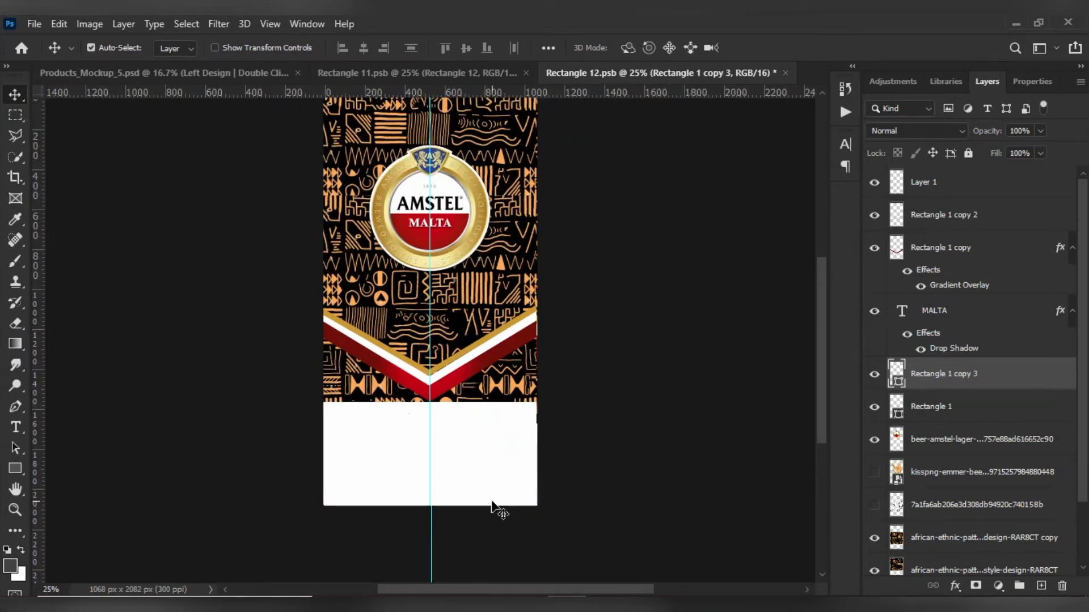
key("ctrl+plus")
key("ctrl+plus")
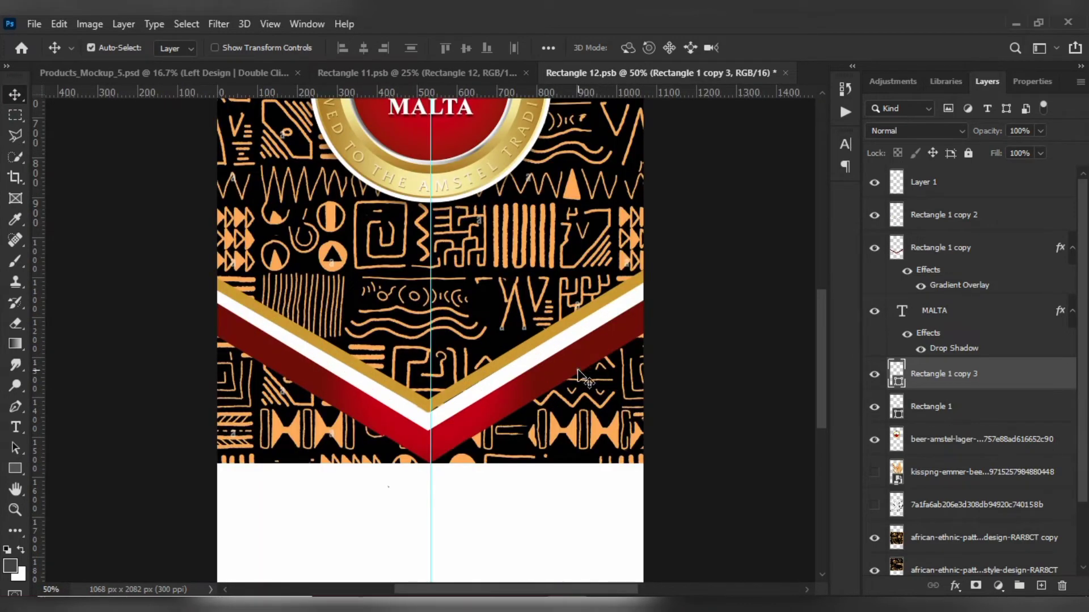
left_click(581, 376)
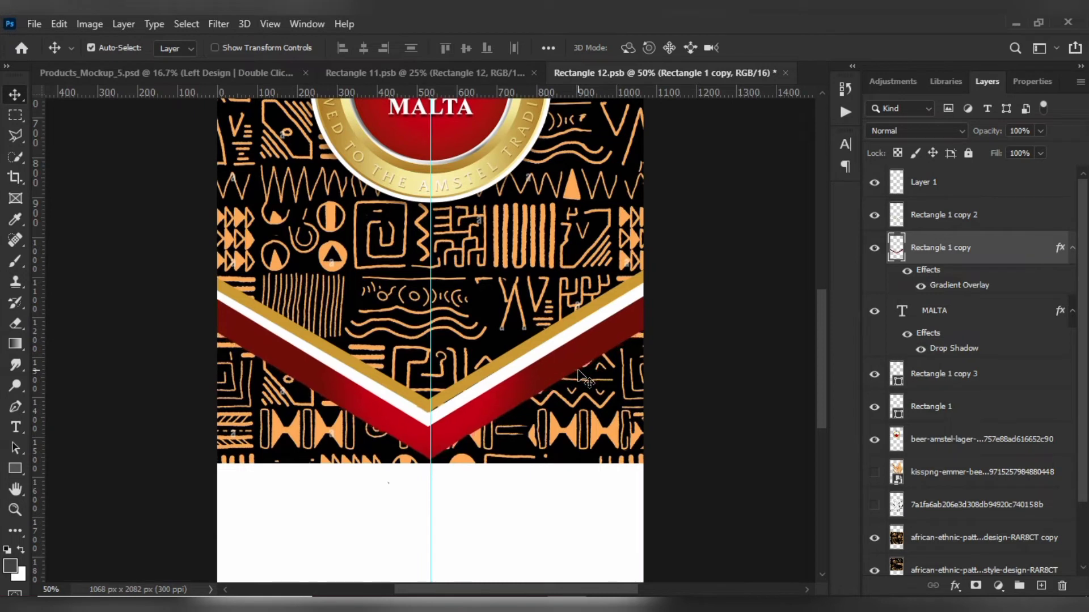
key("Up")
key("Up")
key("Up")
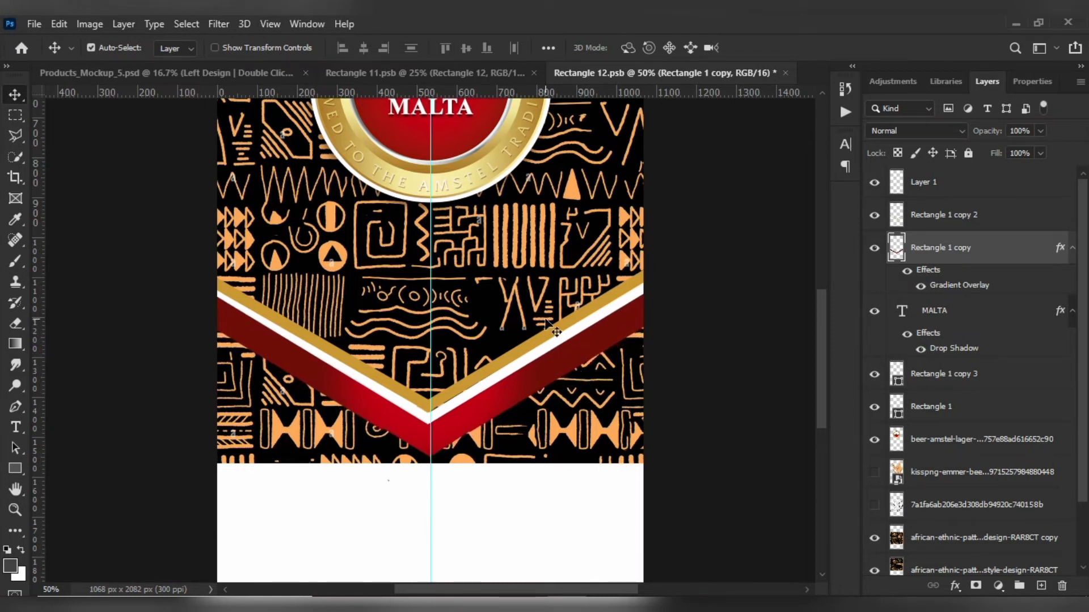
Move the gold, white and red V bars down together until the red tip passes the pattern's lower edge.
left_click(547, 349)
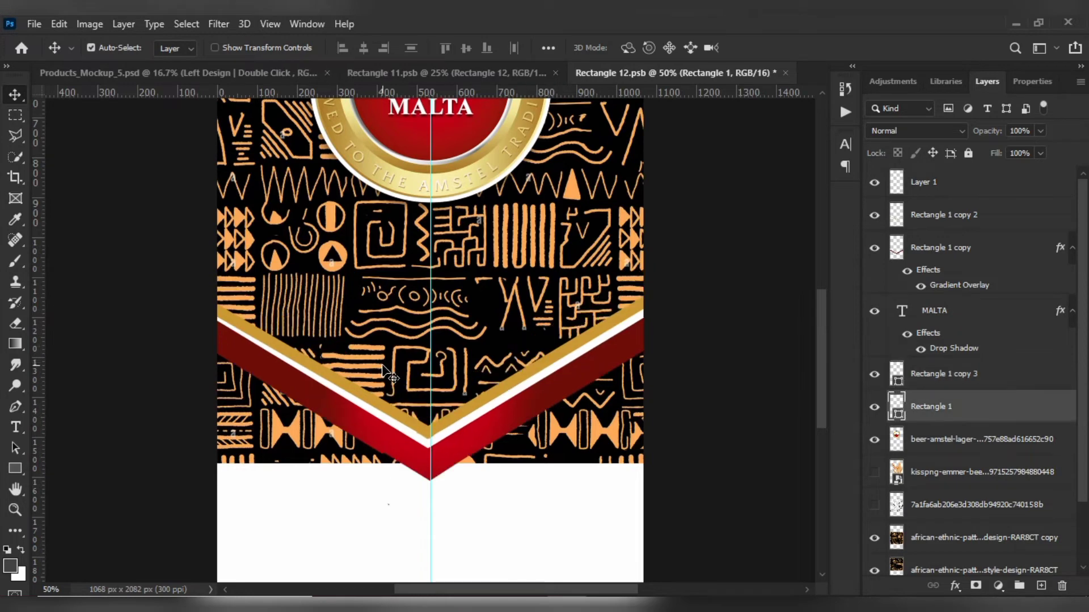
key("ctrl+minus")
key("ctrl+minus")
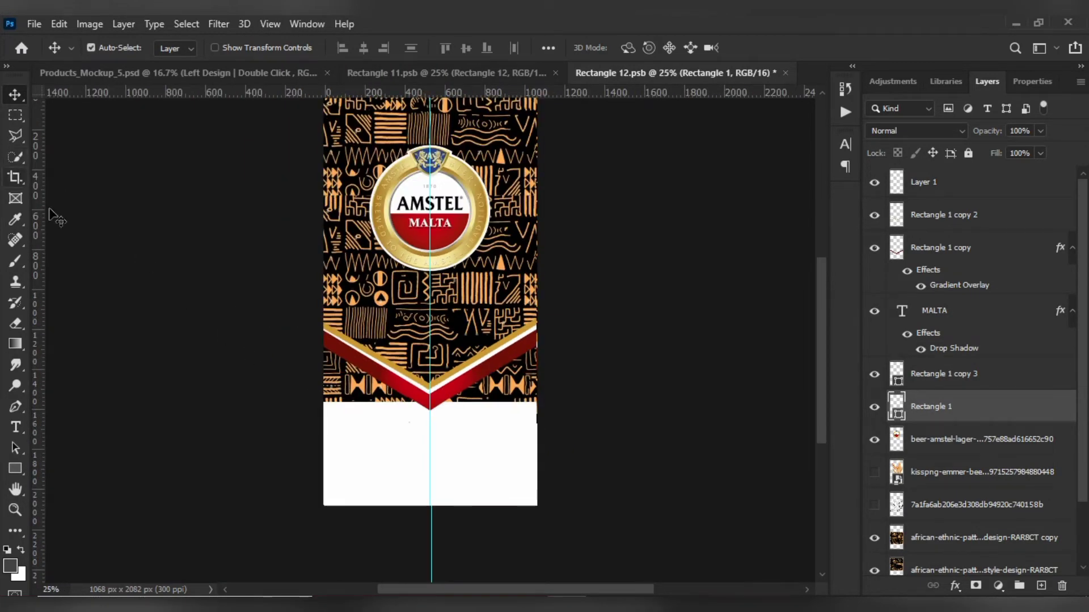
Erase the African pattern copy below the red V on both sides with the Eraser, enlarging the brush to 175 px.
left_click(270, 451)
left_click(373, 392)
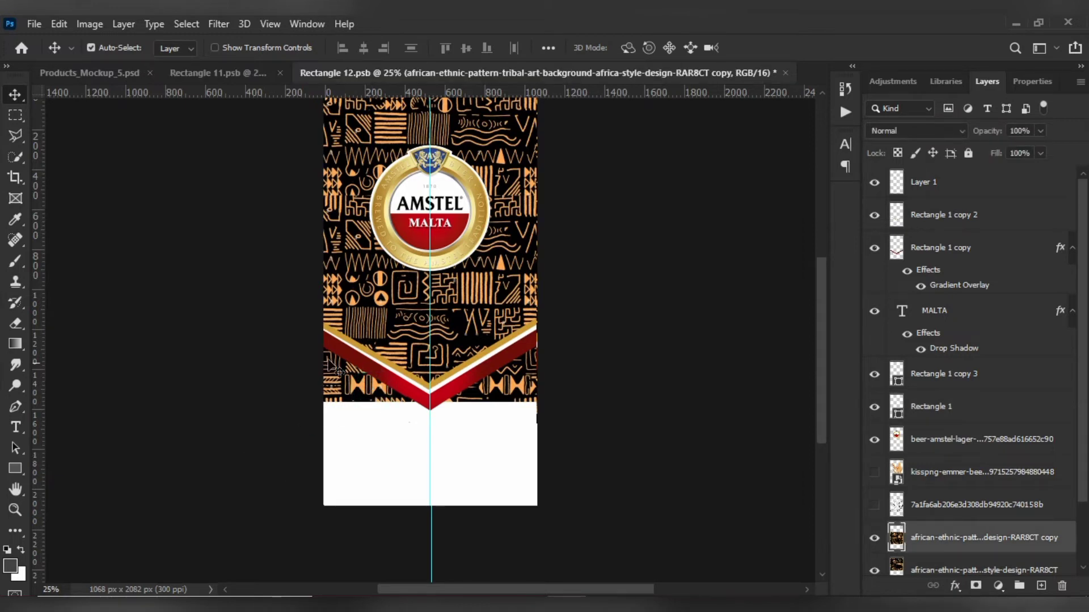
left_click(15, 324)
left_click(385, 407)
left_click_drag(379, 405, 304, 372)
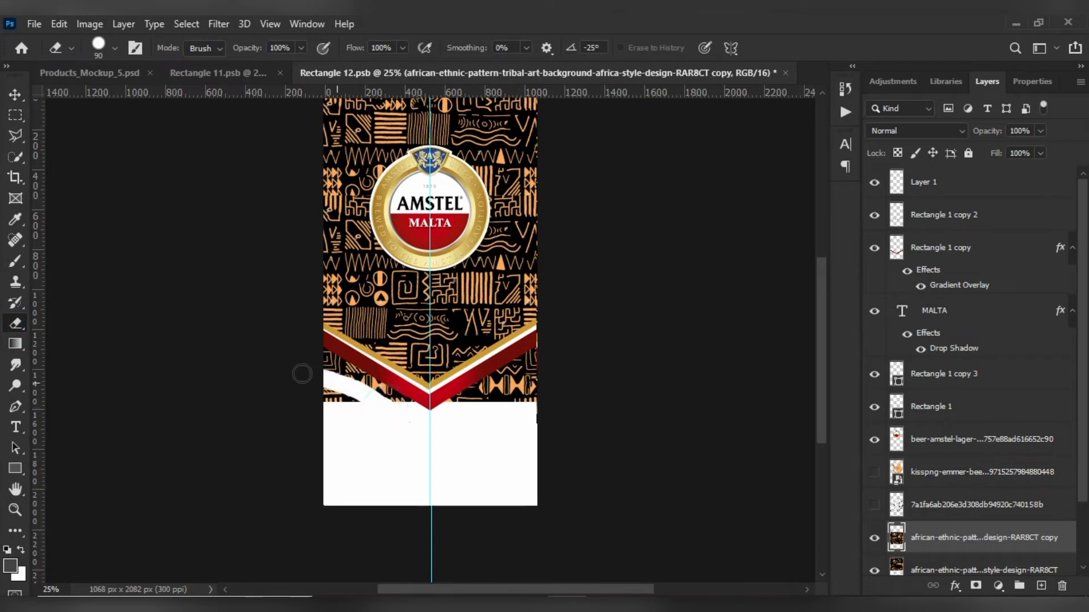
key("bracketright")
key("bracketright")
key("bracketright")
key("bracketright")
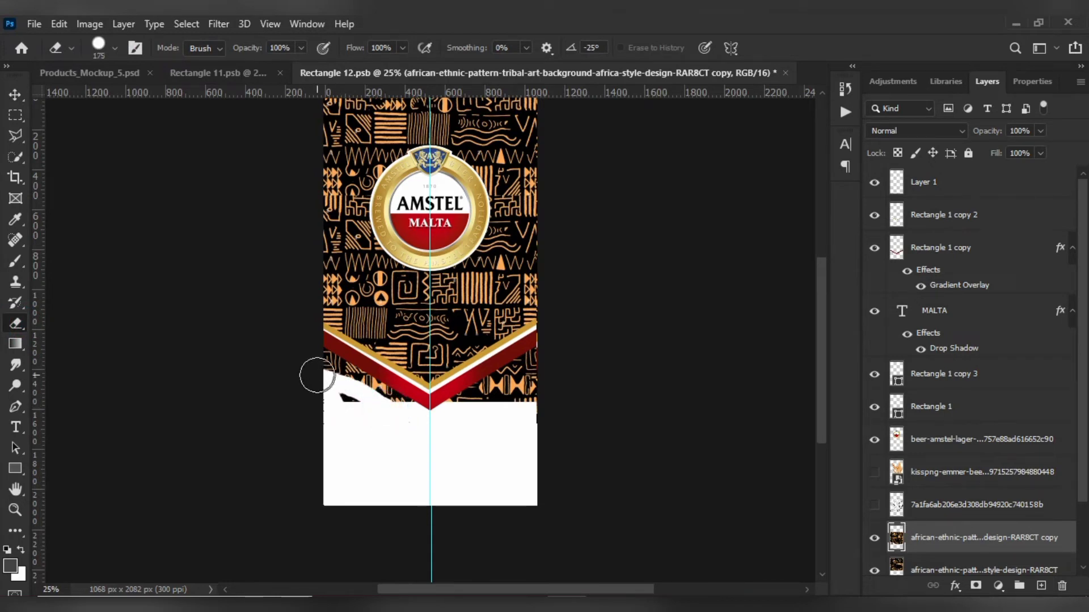
left_click(321, 361)
mouse_move(321, 361)
left_mouse_down()
mouse_move(398, 410)
mouse_move(340, 402)
mouse_move(376, 390)
mouse_move(461, 407)
mouse_move(551, 346)
mouse_move(555, 360)
mouse_move(523, 412)
mouse_move(549, 385)
mouse_move(481, 417)
left_mouse_up()
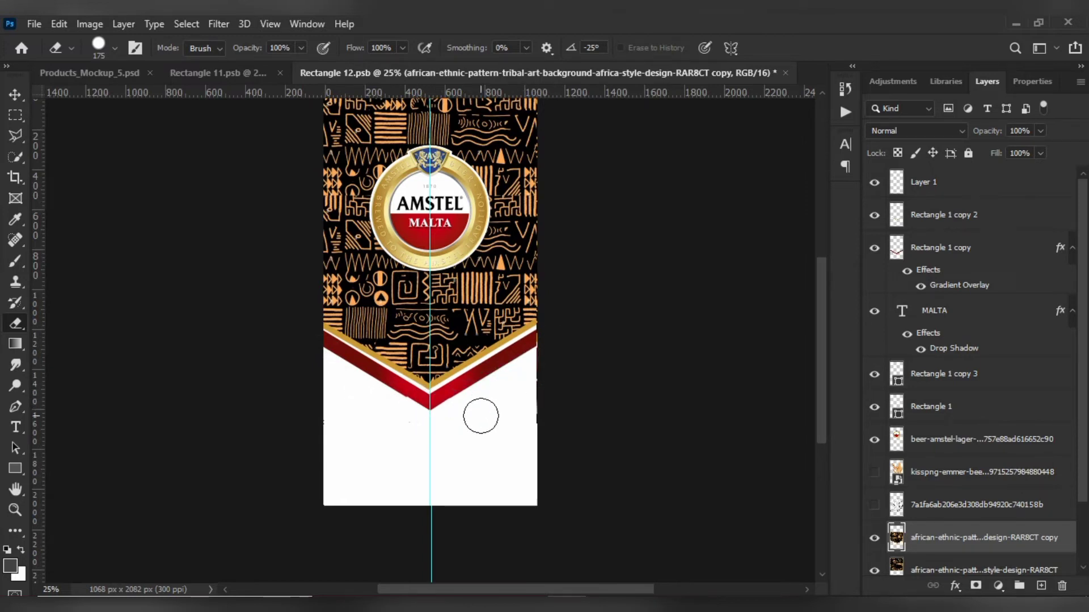
Rotate the gold V by 0.74° to align it with the white bars, and deselect its layer.
key("ctrl+plus")
key("ctrl+plus")
key("ctrl+plus")
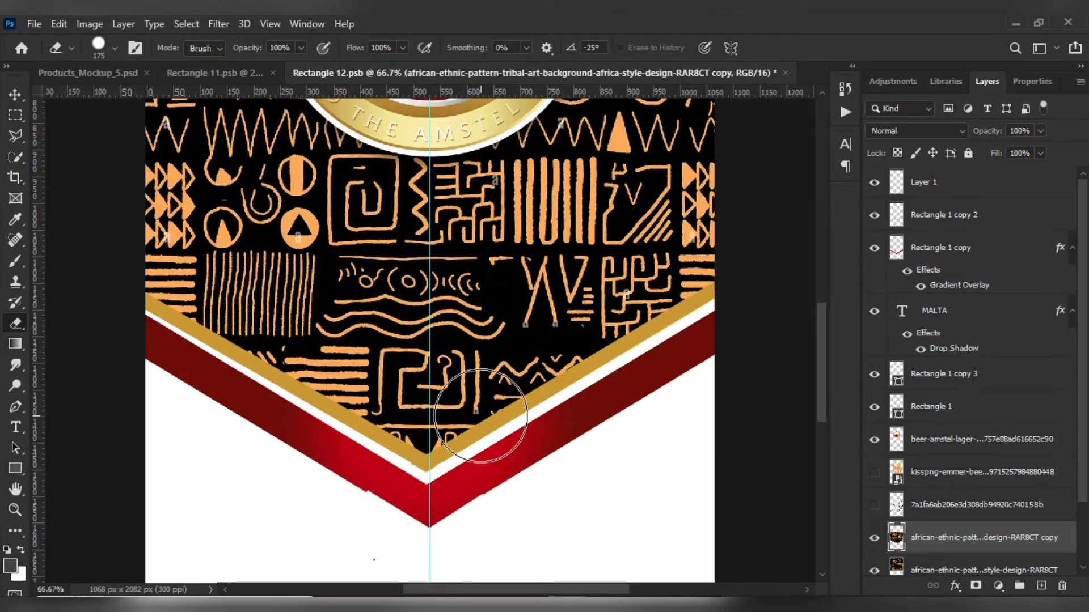
left_click(16, 98)
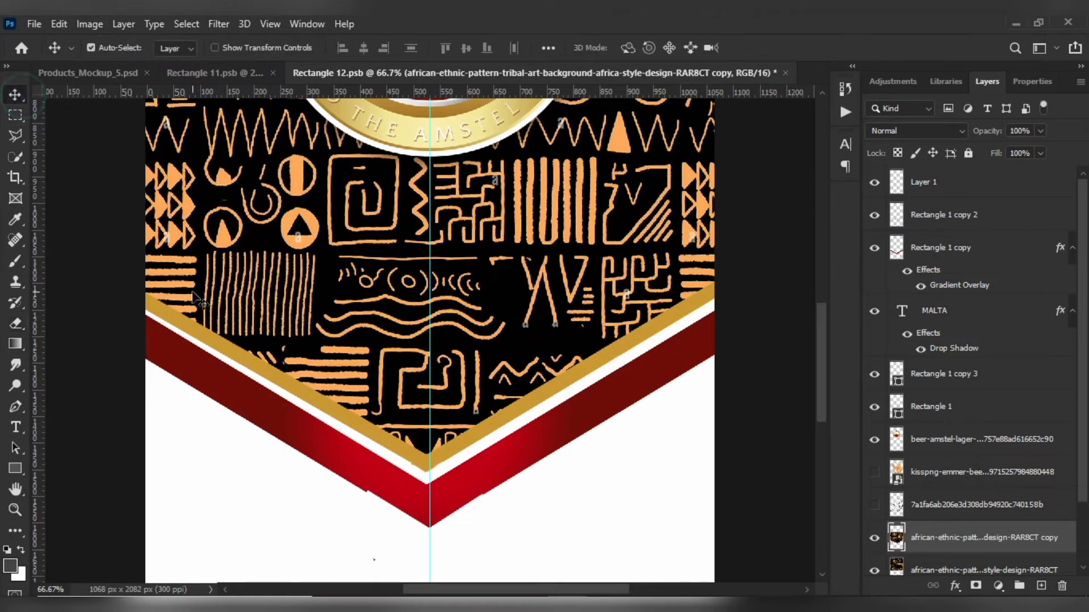
left_click(187, 317)
key("ctrl+t")
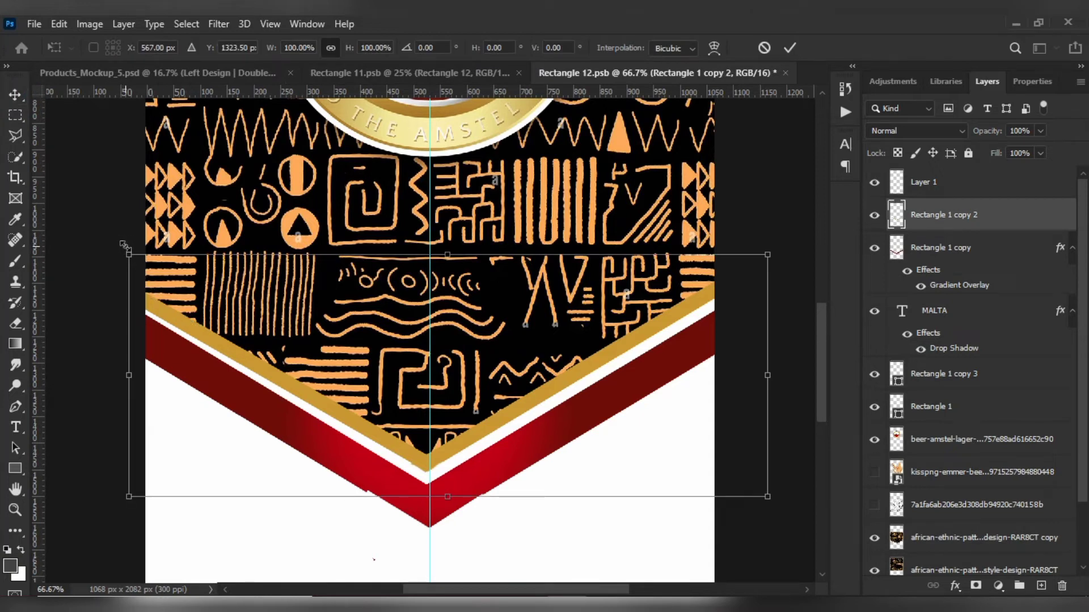
left_click_drag(117, 243, 119, 239)
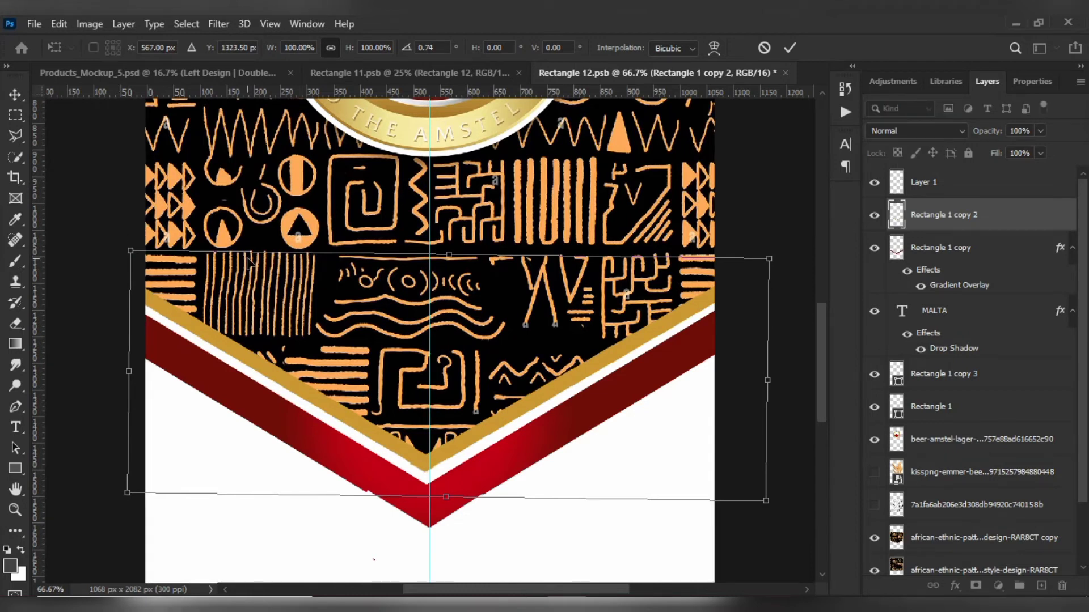
left_click(15, 95)
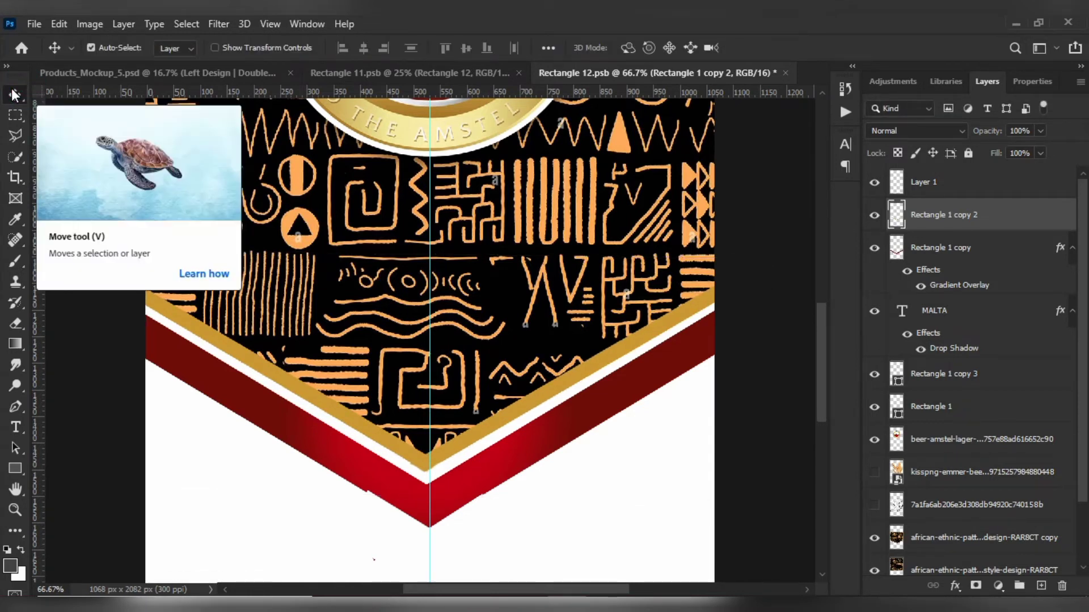
key("ctrl+minus")
key("ctrl+minus")
key("ctrl+minus")
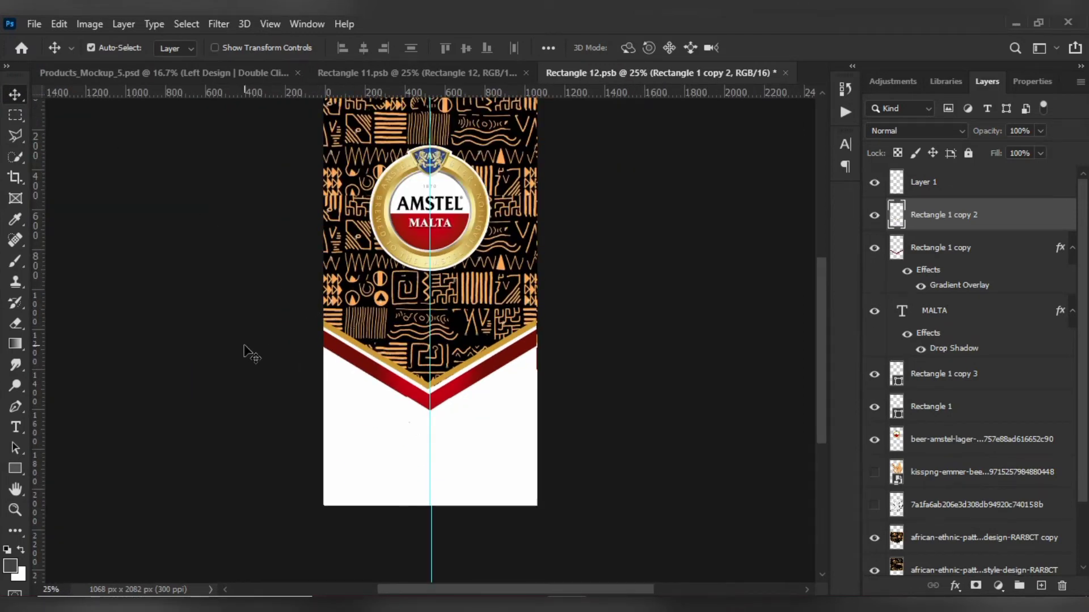
left_click(245, 345)
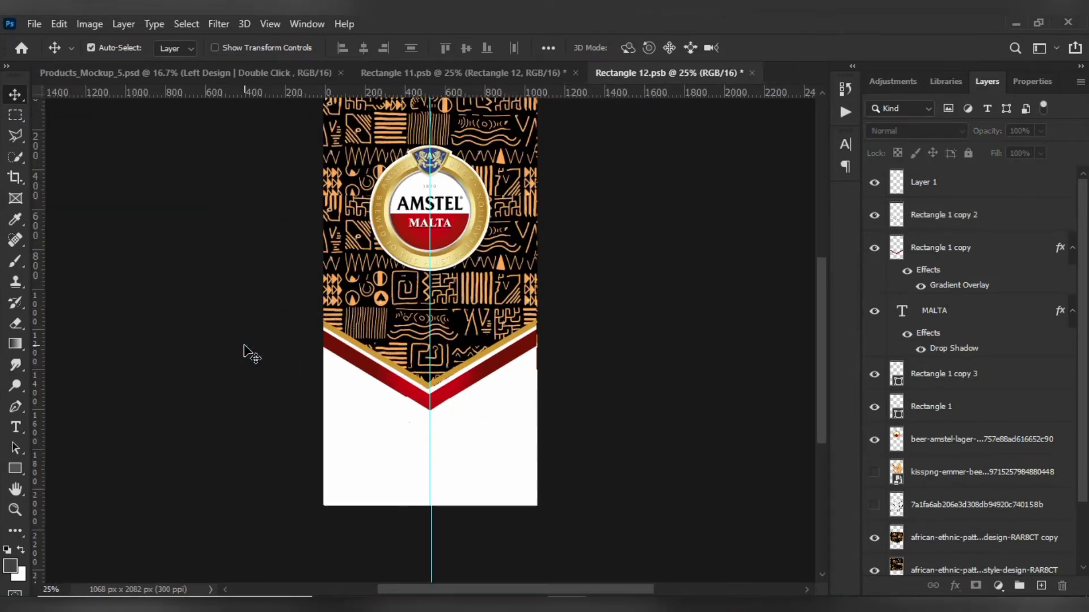
Show the hidden lettering pattern layer and reposition it down over the white area below the red V and slightly to the right.
left_click(875, 505)
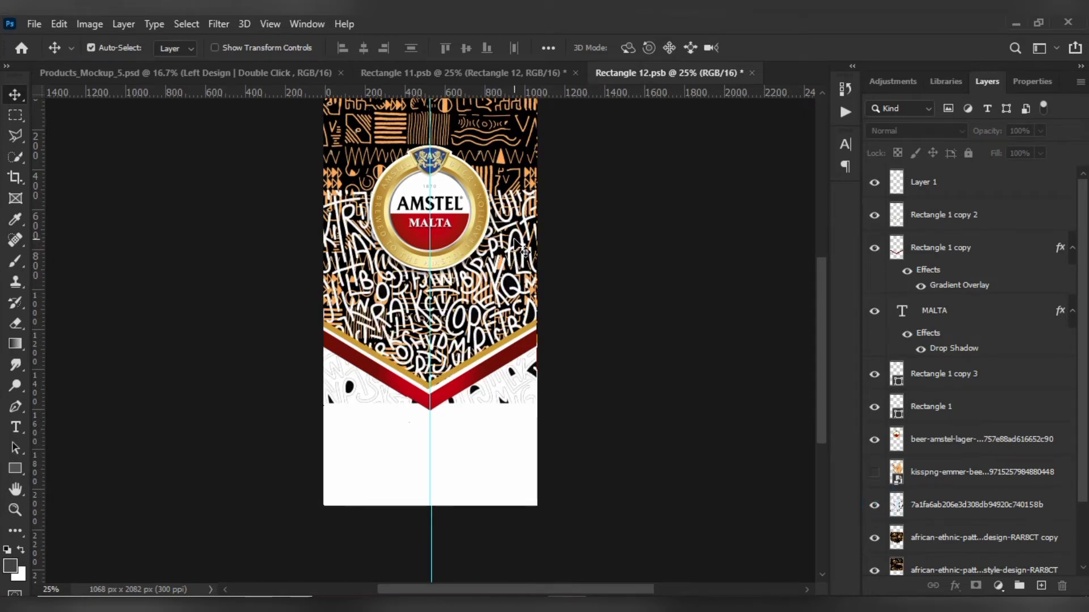
left_click_drag(518, 250, 510, 379)
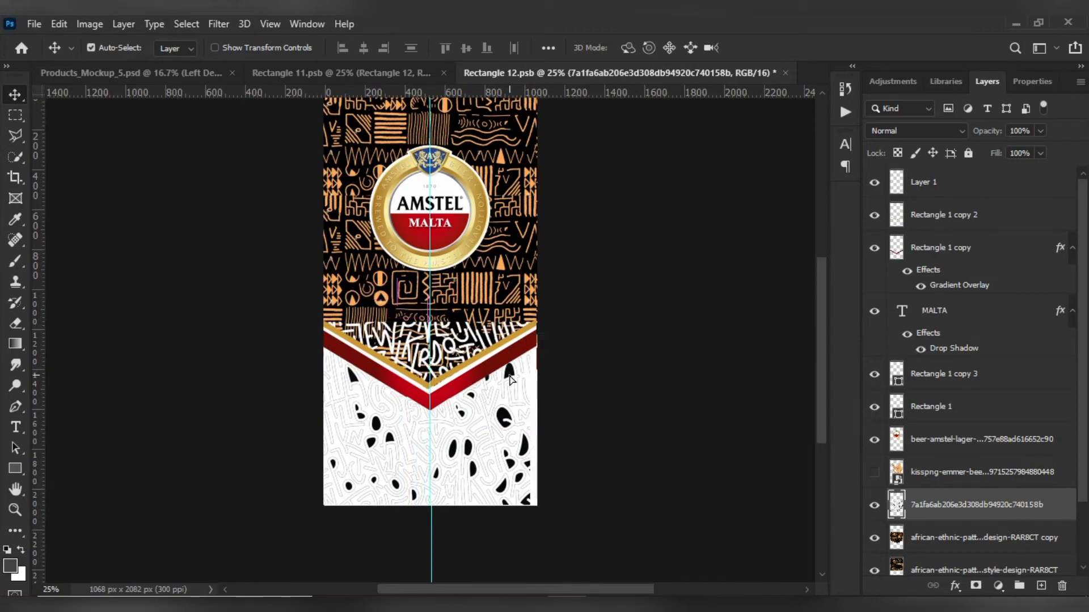
key("ctrl+plus")
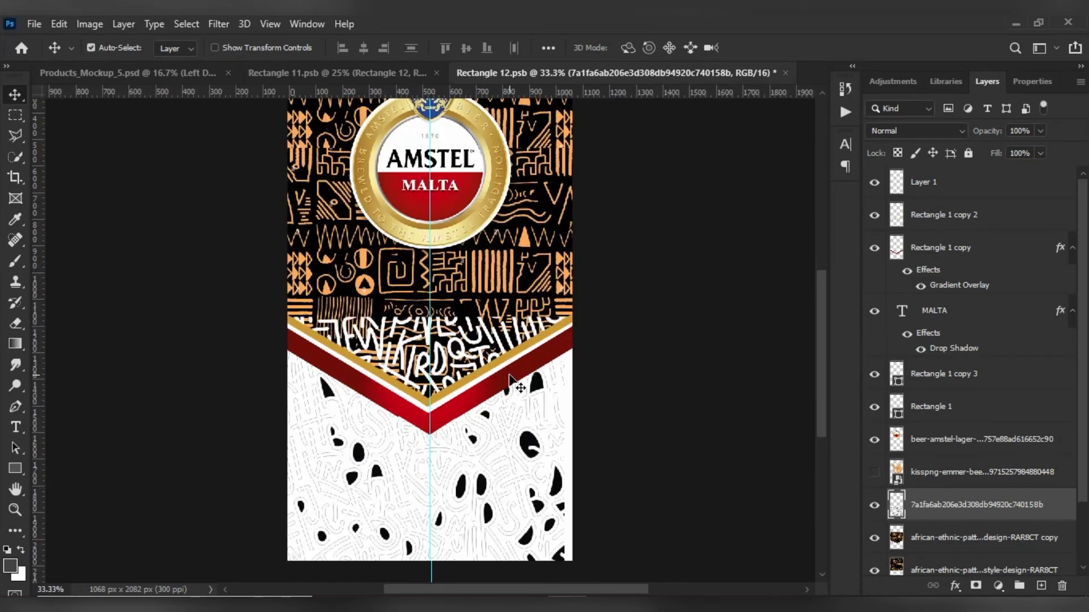
key("ctrl+plus")
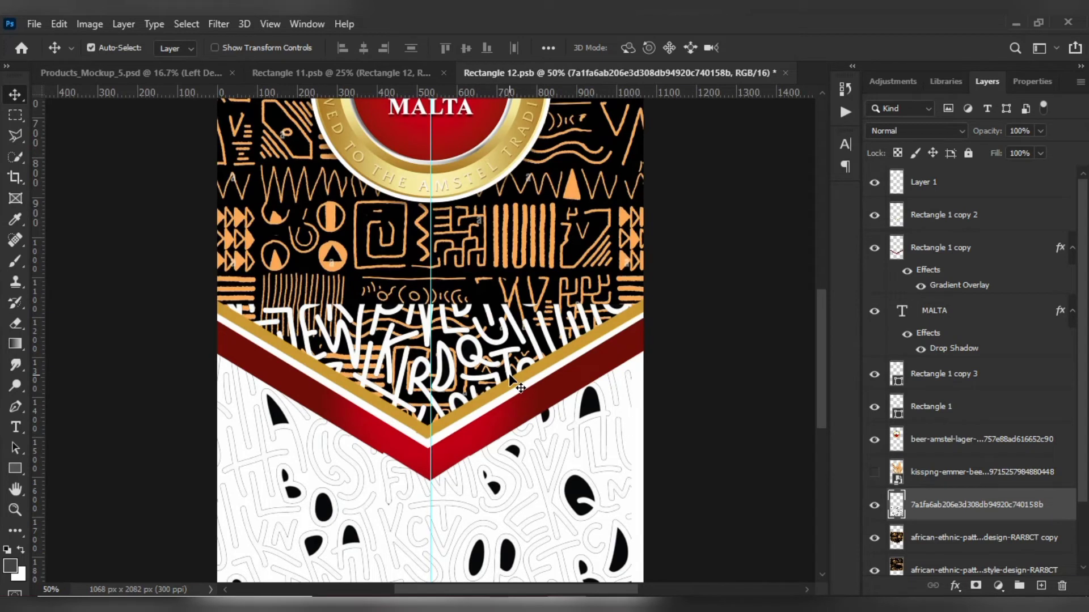
key("Right")
key("Right")
key("Right")
key("Right")
key("Right")
key("Right")
key("Right")
key("Right")
key("Right")
key("Right")
key("Right")
key("Right")
key("Right")
key("Right")
key("Right")
key("Right")
key("Right")
key("Right")
key("Right")
key("Right")
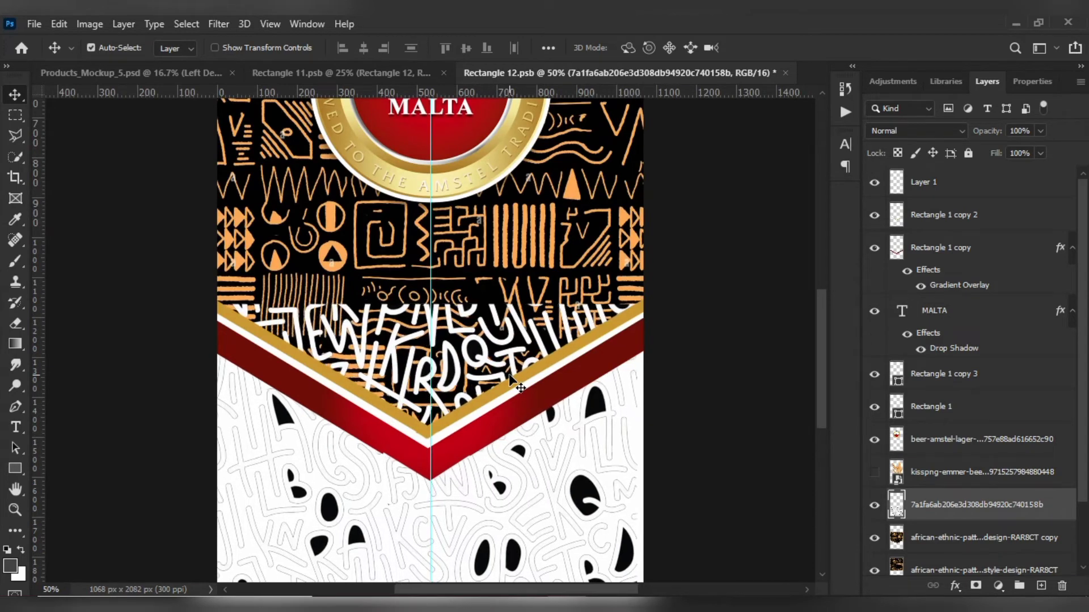
key("Right")
key("Right")
key("Right")
key("Right")
key("Right")
key("Right")
key("Right")
key("Right")
key("Right")
key("Right")
key("Right")
key("Right")
key("Right")
key("Right")
key("Right")
key("Right")
key("Right")
key("Right")
key("Right")
key("Right")
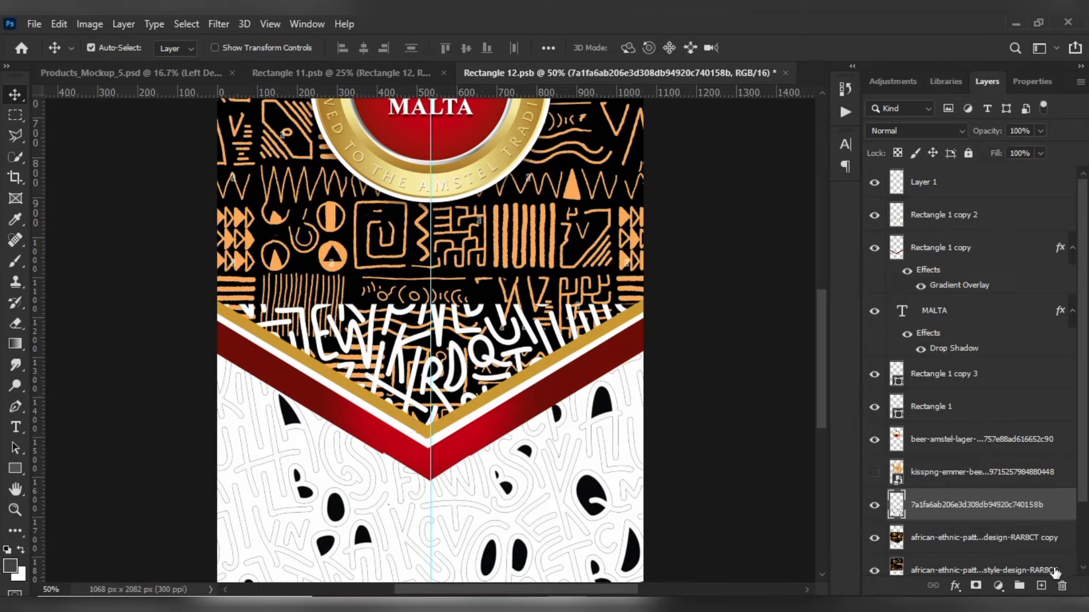
Add a new empty layer above the lettering pattern and clip it to that pattern.
left_click(1042, 586)
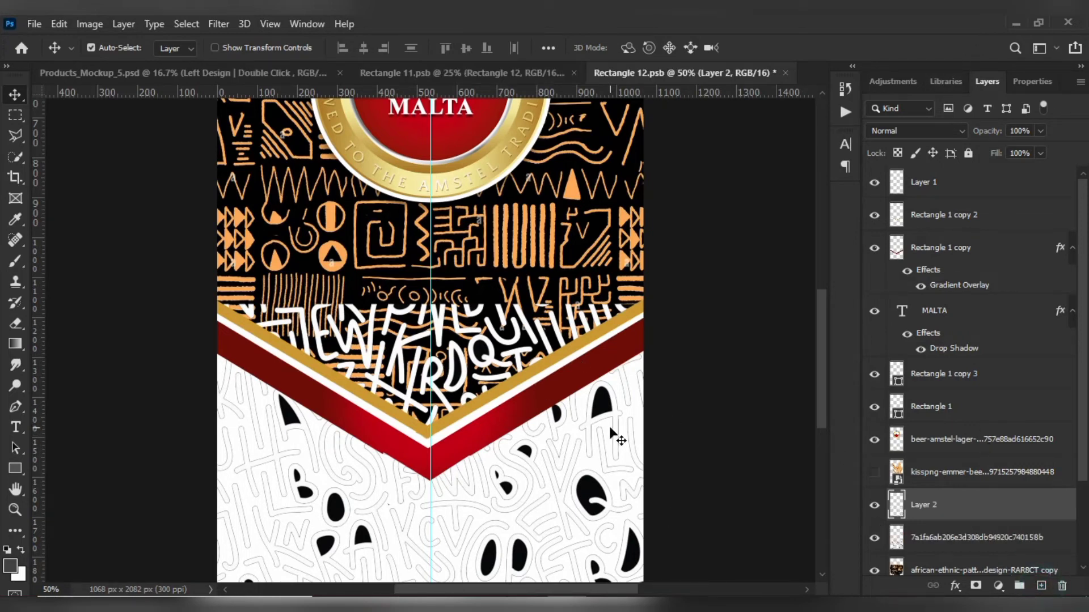
right_click(976, 504)
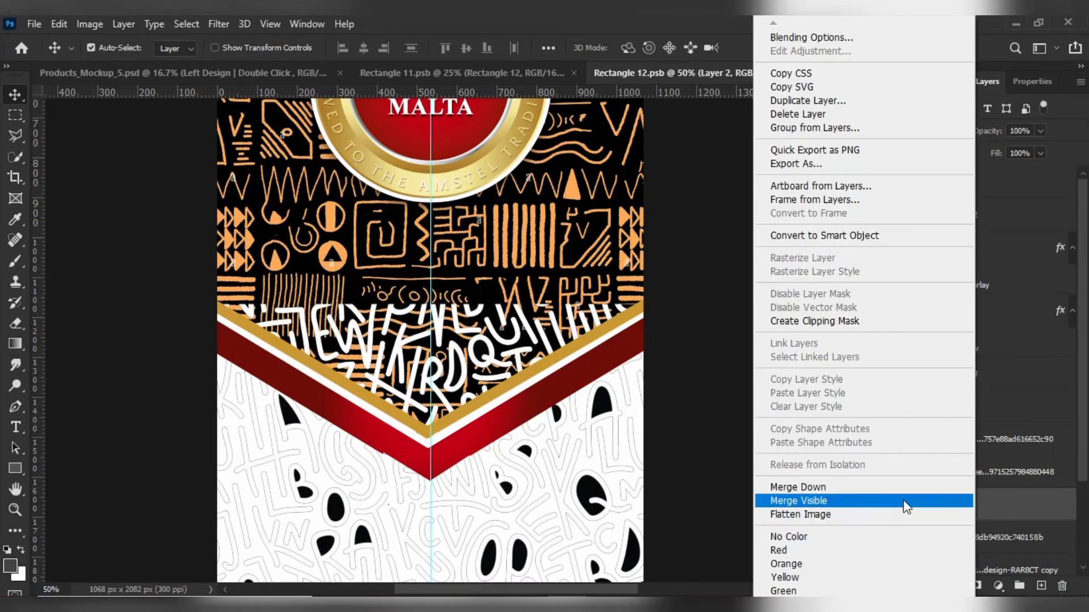
left_click(873, 326)
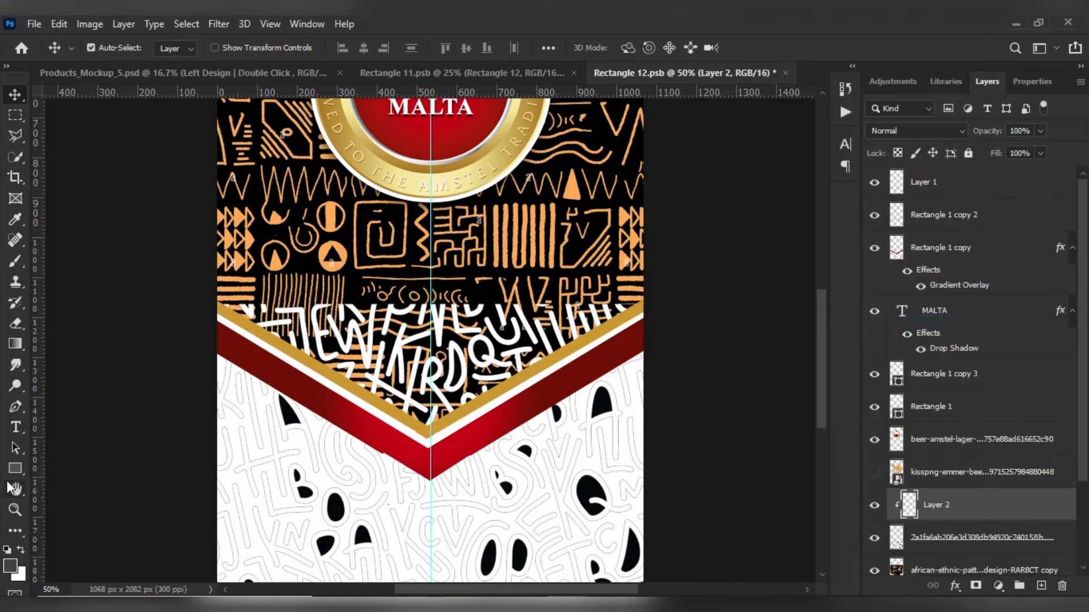
Paint dark gray over the entire lettering pattern on its clipped layer with a 3100 px Brush.
left_click(15, 264)
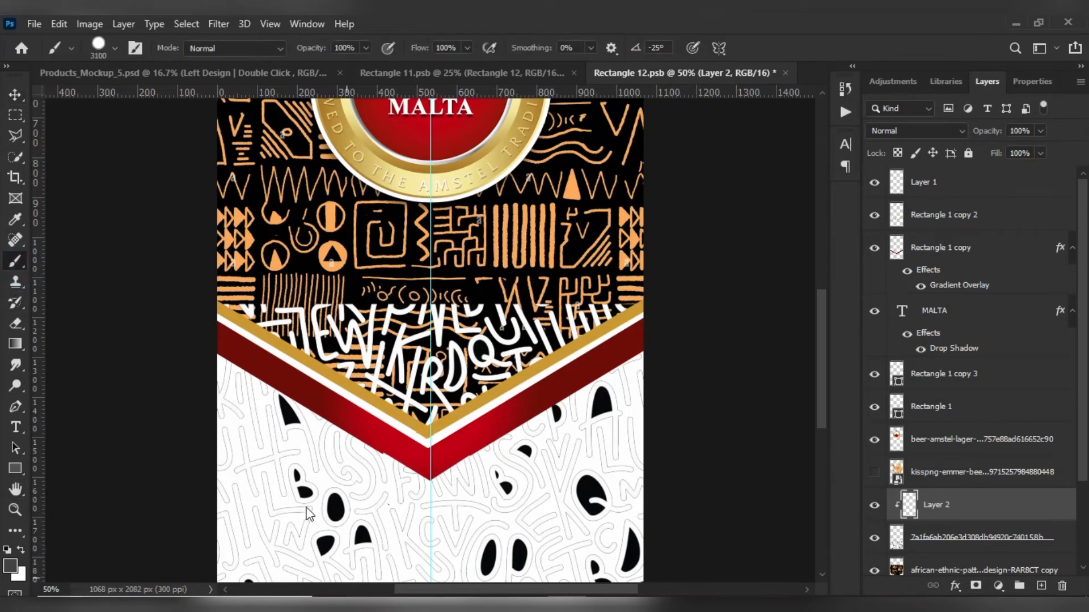
key("ctrl+minus")
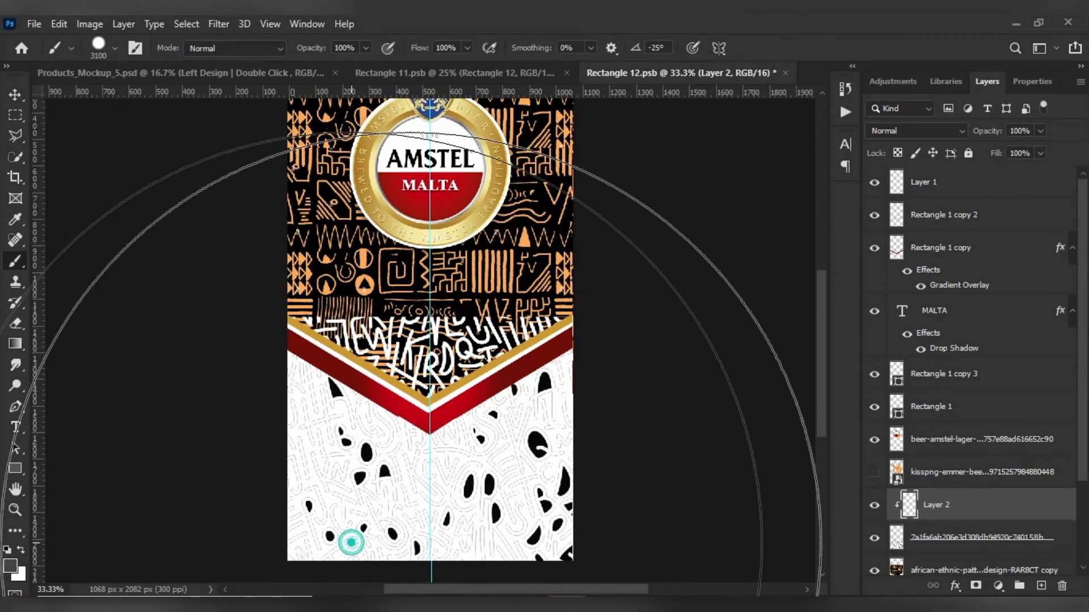
left_click(351, 542)
key("ctrl+plus")
key("bracketleft")
key("bracketleft")
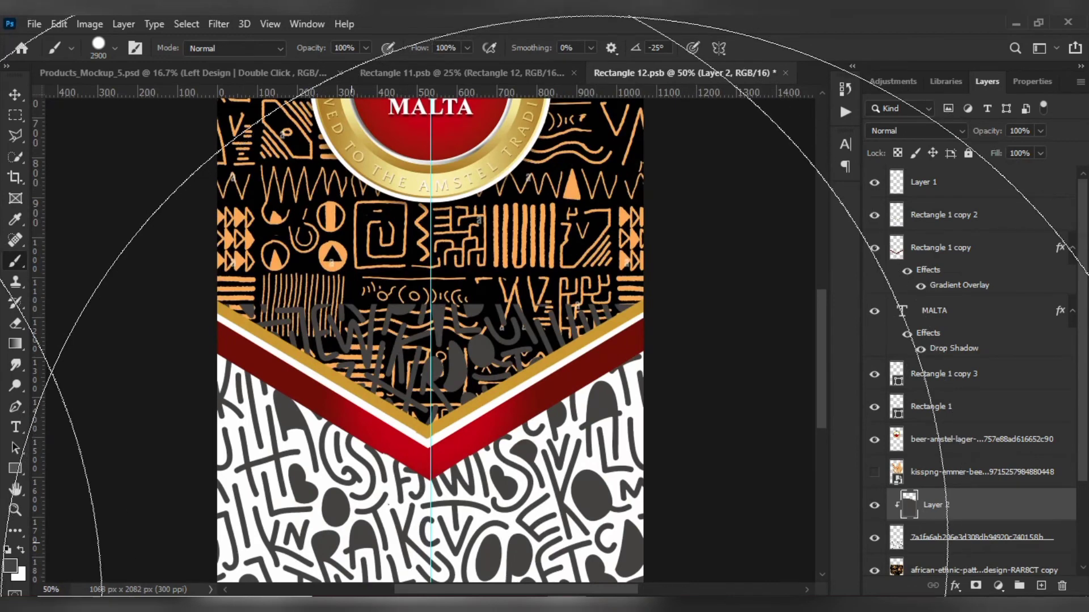
key("bracketleft")
key("bracketleft")
key("bracketleft")
key("bracketleft")
key("bracketleft")
key("bracketleft")
key("bracketleft")
key("bracketleft")
key("bracketleft")
key("bracketleft")
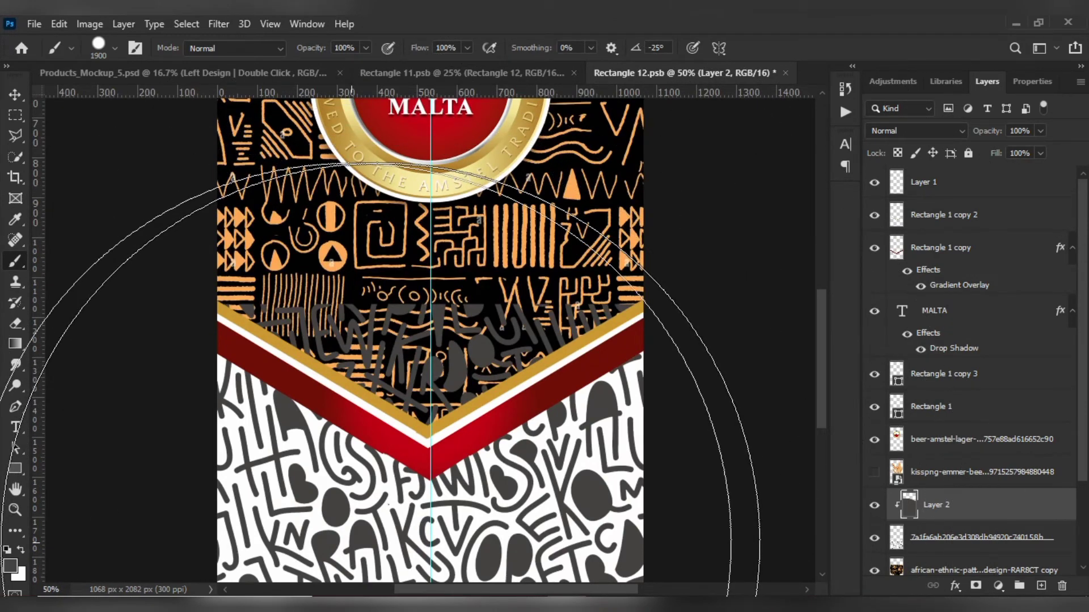
scroll(371, 332, "down", 3)
scroll(371, 331, "up", 3)
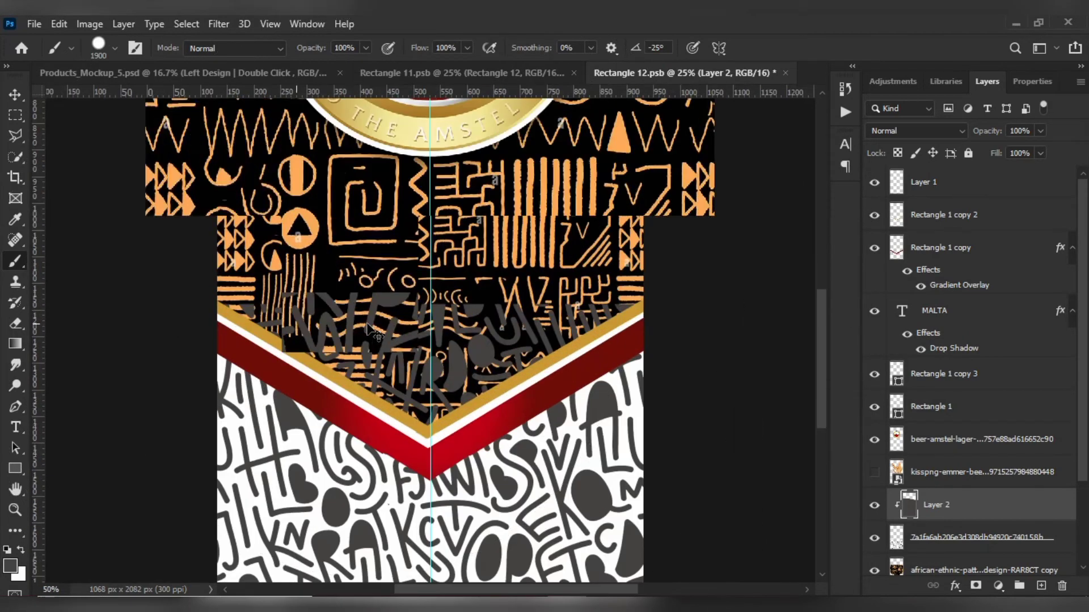
Lower the opacity of the clipped dark gray layer to 77%.
left_click(14, 95)
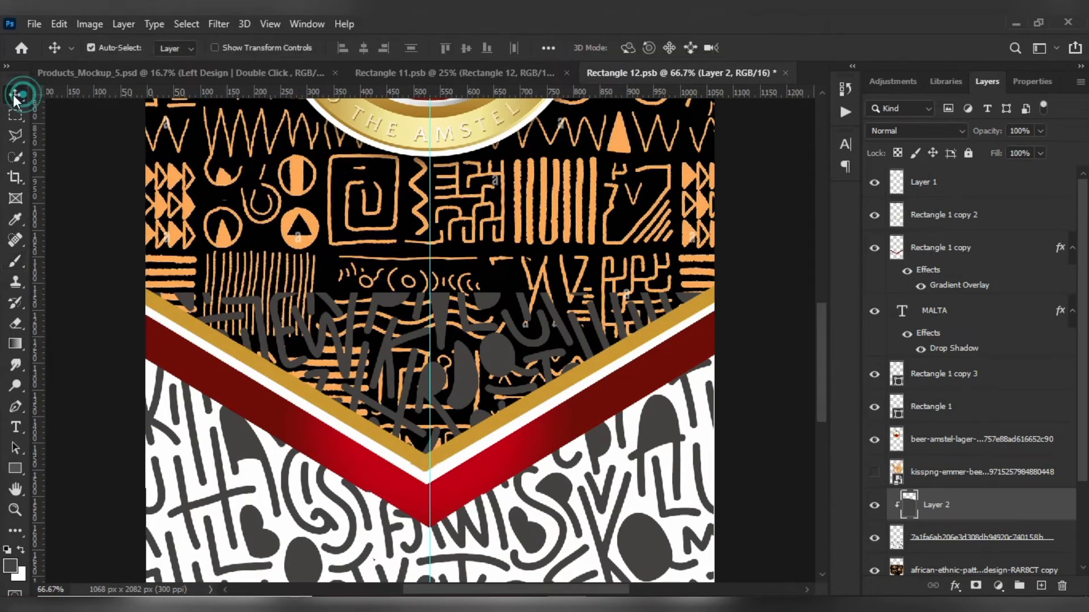
left_click(1040, 131)
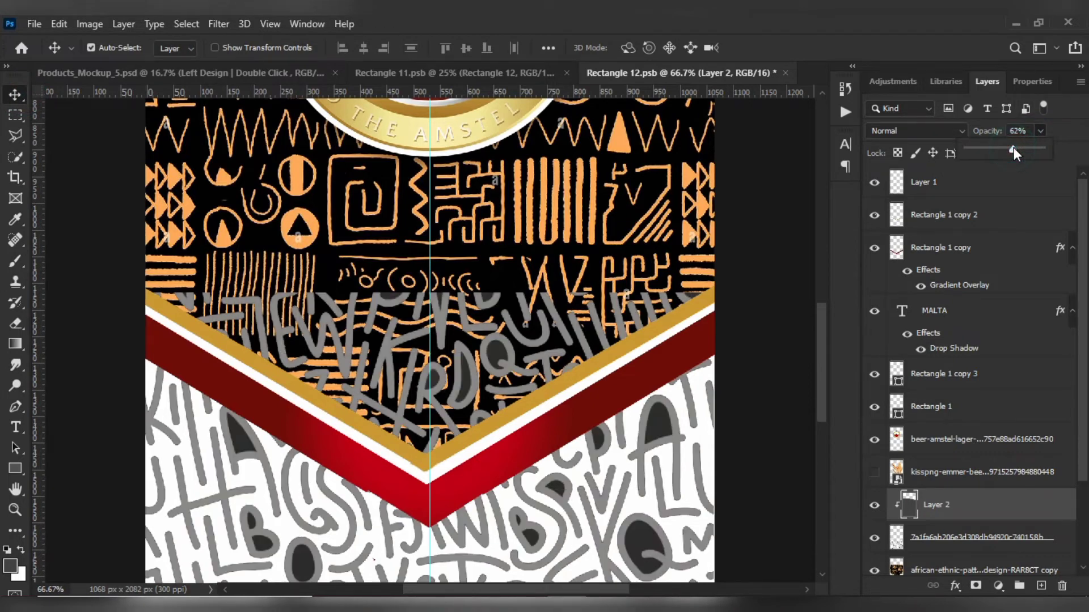
left_click(1027, 149)
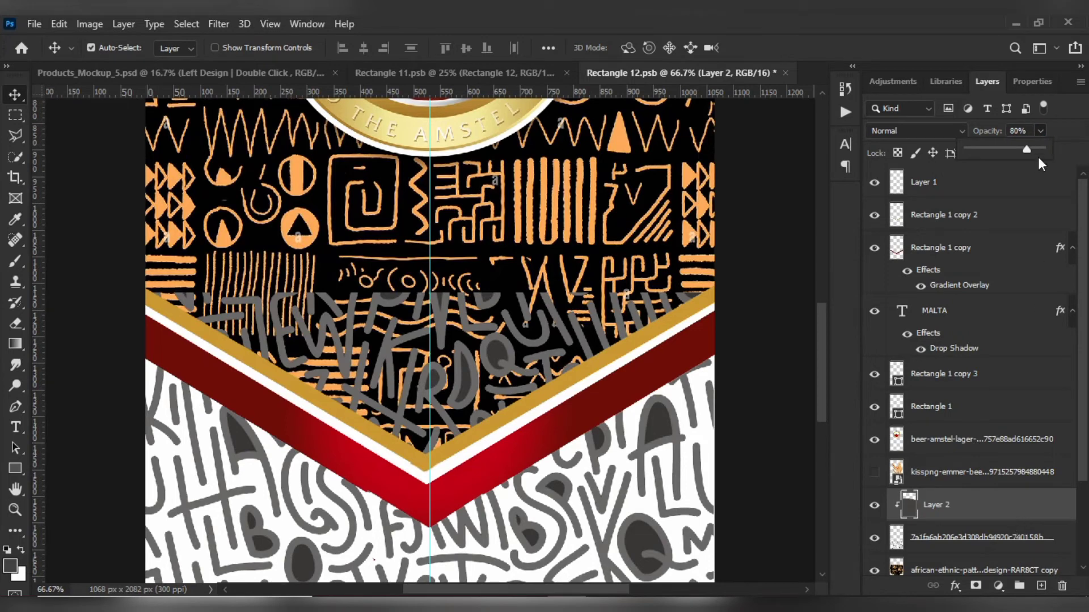
left_click(1024, 147)
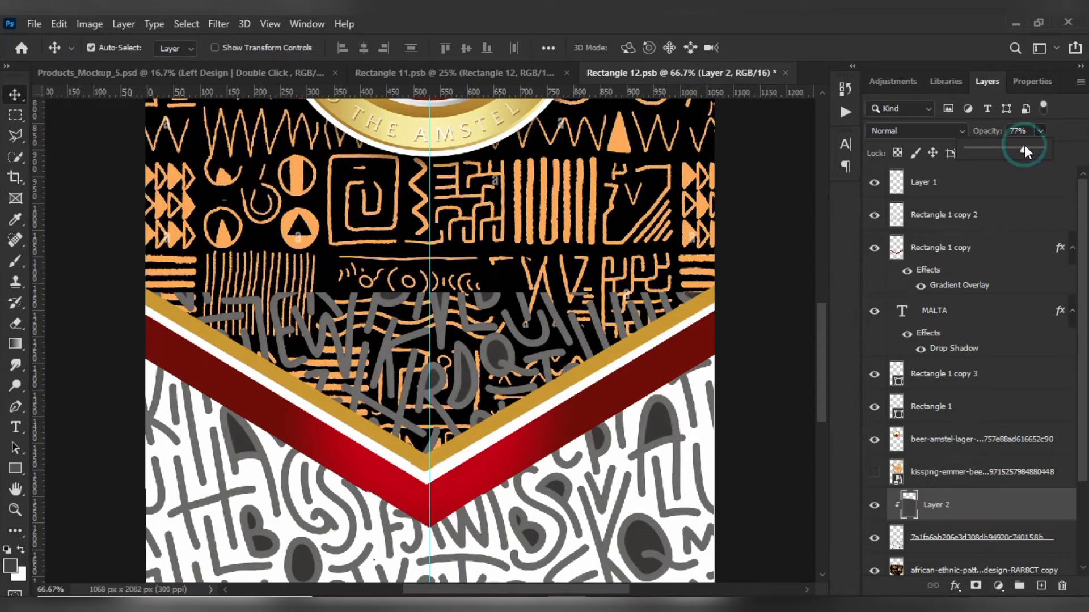
key("ctrl+minus")
key("ctrl+minus")
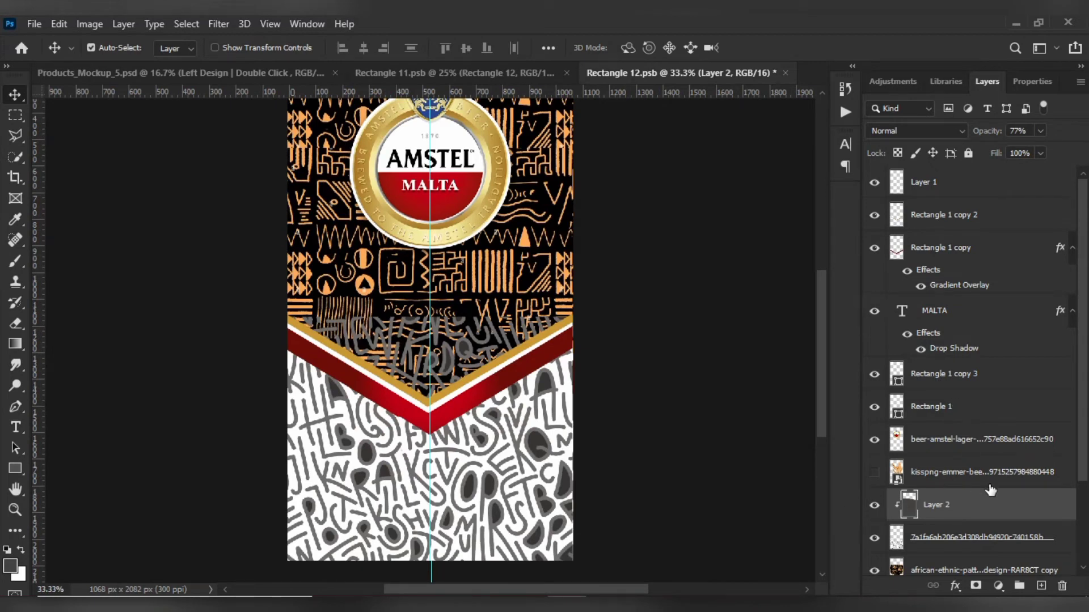
Try to erase the lettering above the V with the pattern and its clipped gray layer both selected.
left_click(999, 543, "ctrl")
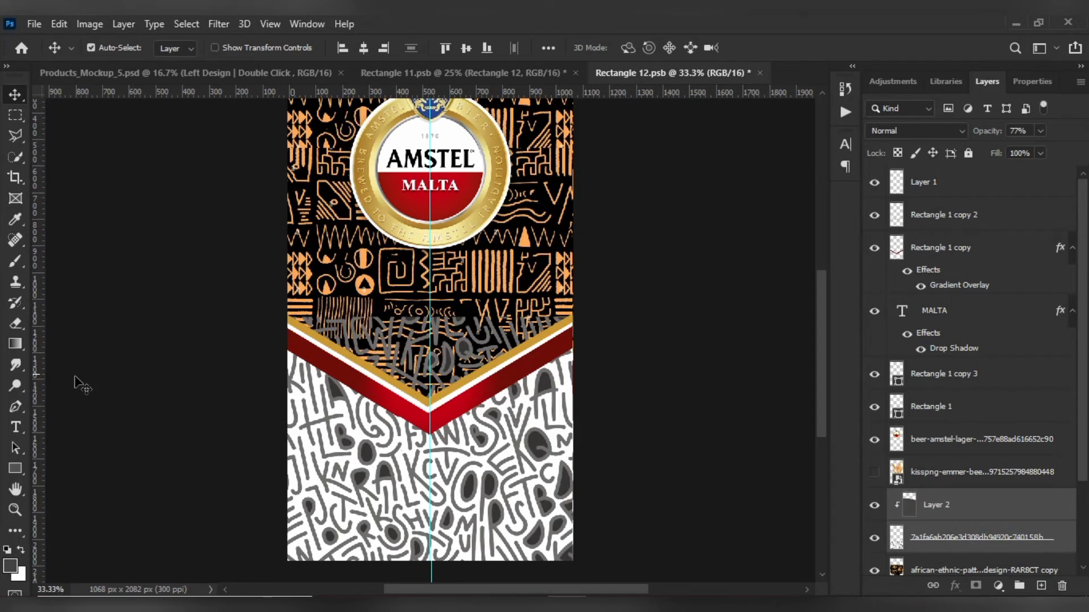
left_click(9, 323)
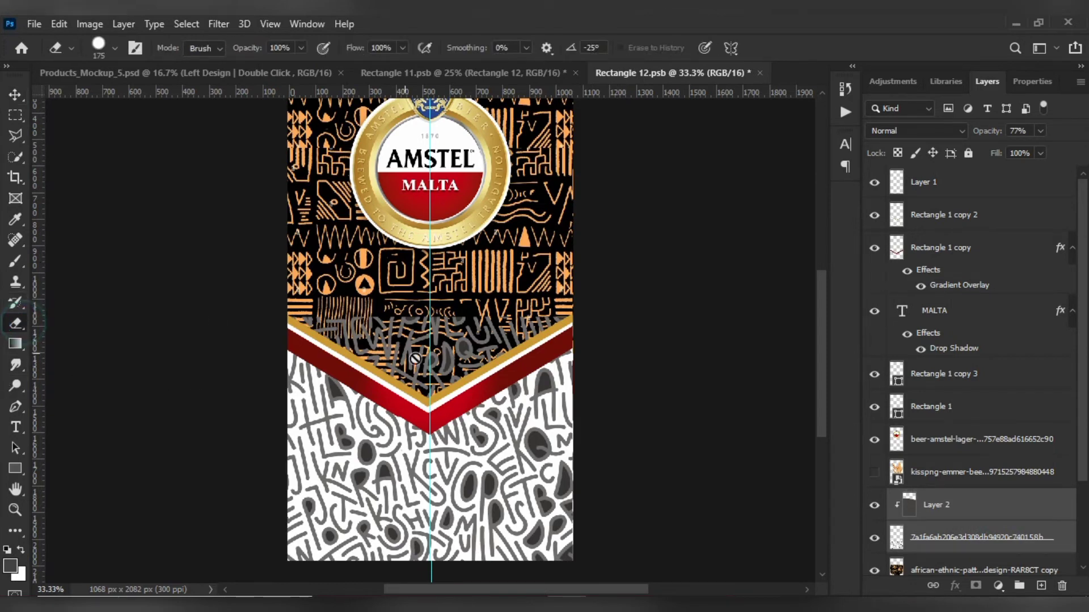
left_click(427, 363)
key("Return")
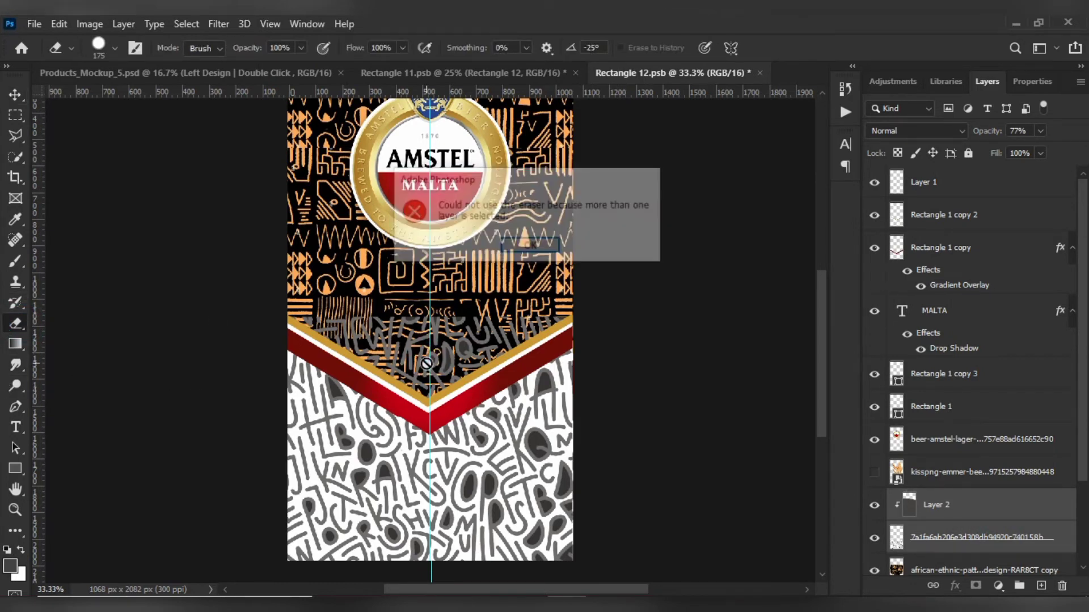
Erase all lettering above the gold V from the lettering pattern layer alone, using the 175 px Eraser.
left_click(1005, 540)
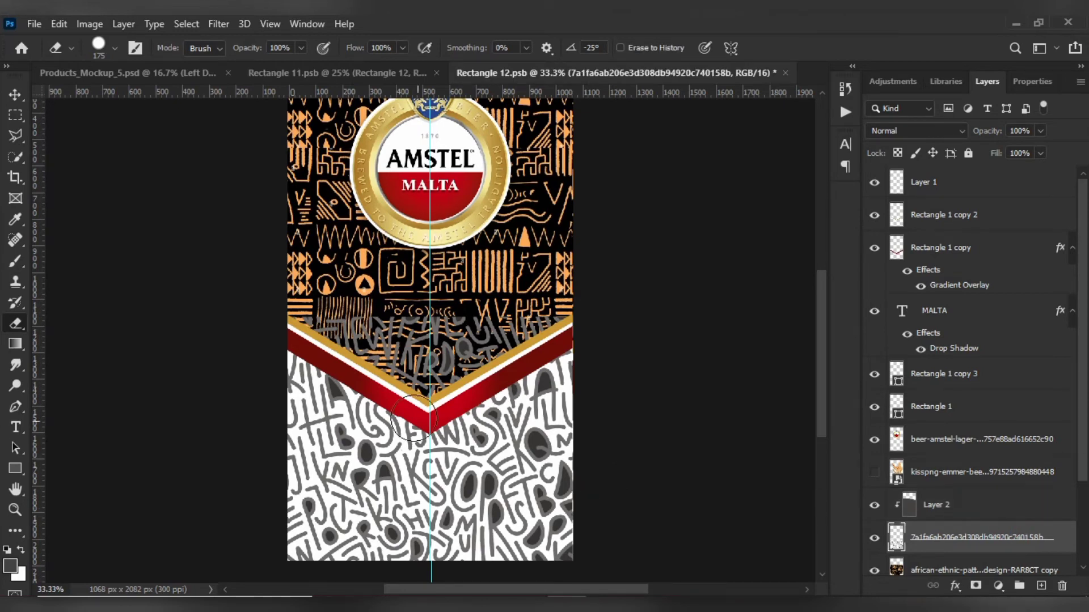
left_click_drag(423, 356, 337, 328)
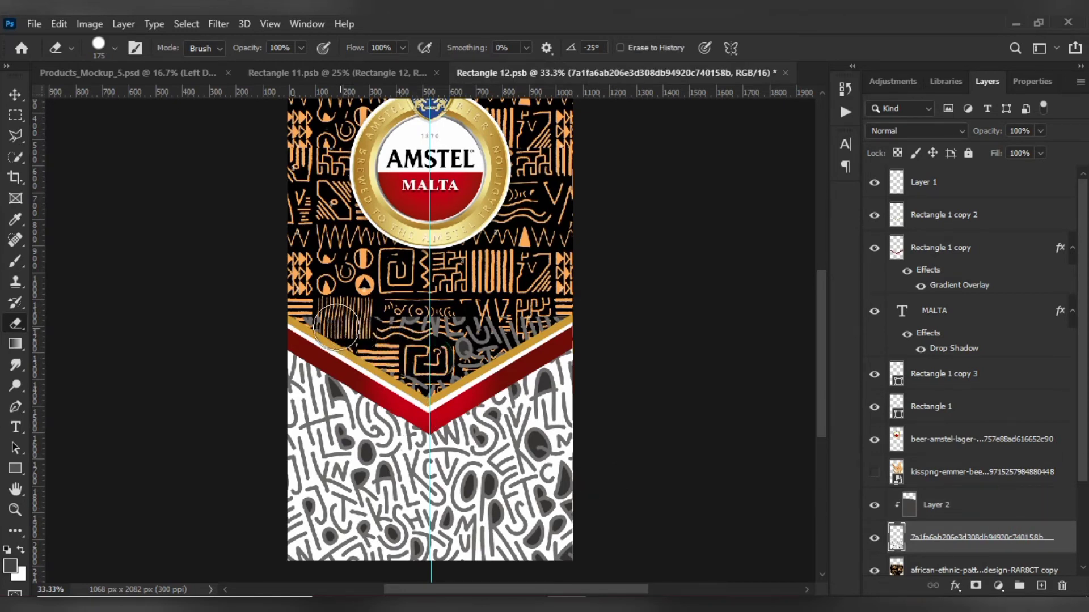
key("ctrl+plus")
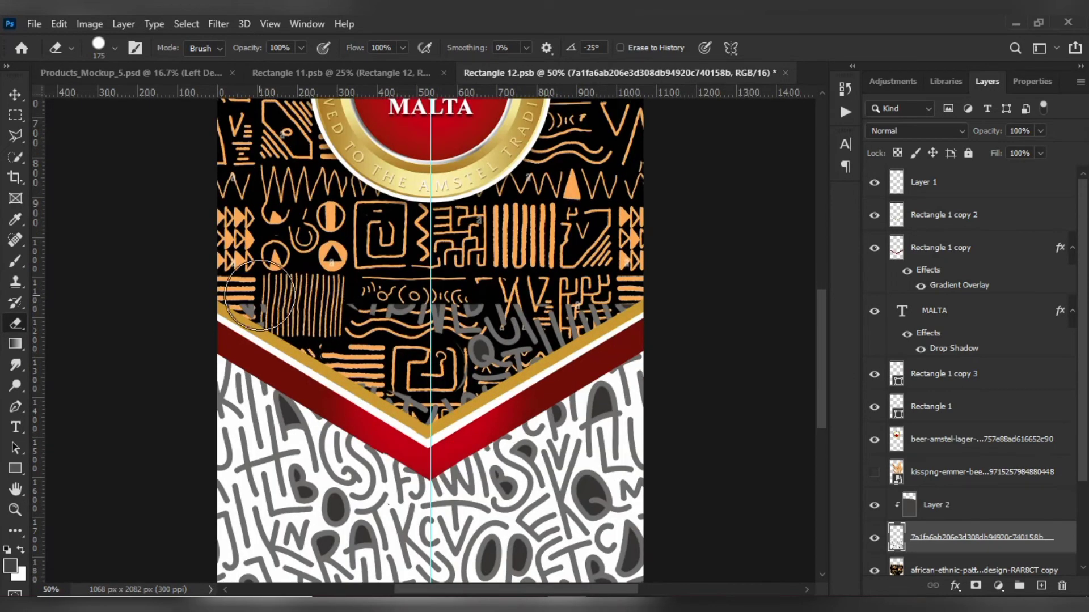
mouse_move(260, 296)
left_mouse_down()
mouse_move(392, 375)
mouse_move(459, 363)
mouse_move(587, 300)
mouse_move(443, 390)
mouse_move(420, 423)
mouse_move(488, 318)
mouse_move(336, 312)
left_mouse_up()
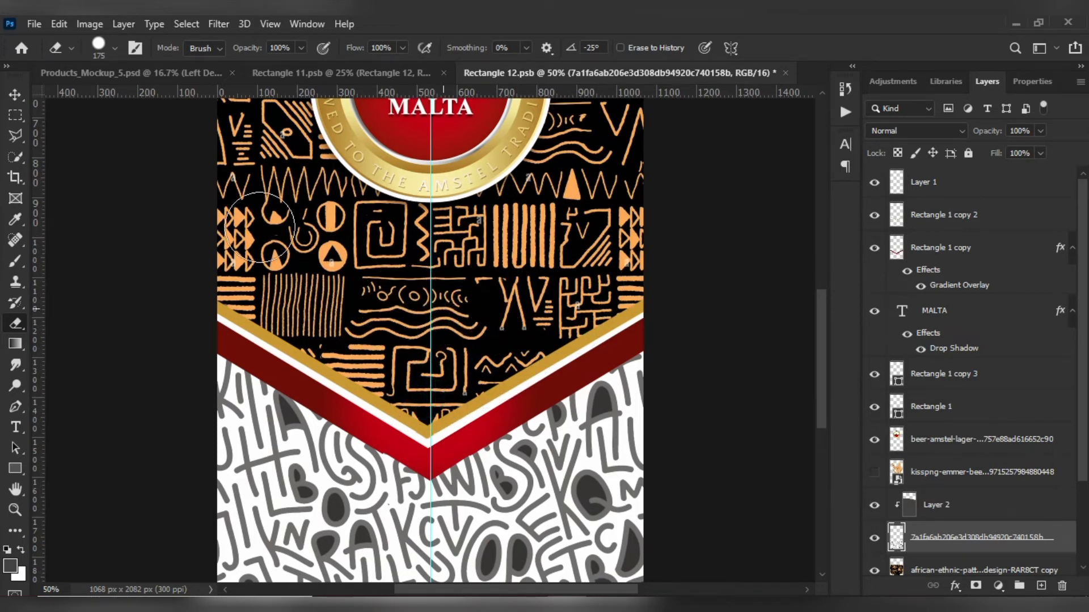
Show the hidden wheat image layer, rotate it by -37.20° and move it to the label's lower right corner.
key("ctrl+minus")
key("ctrl+minus")
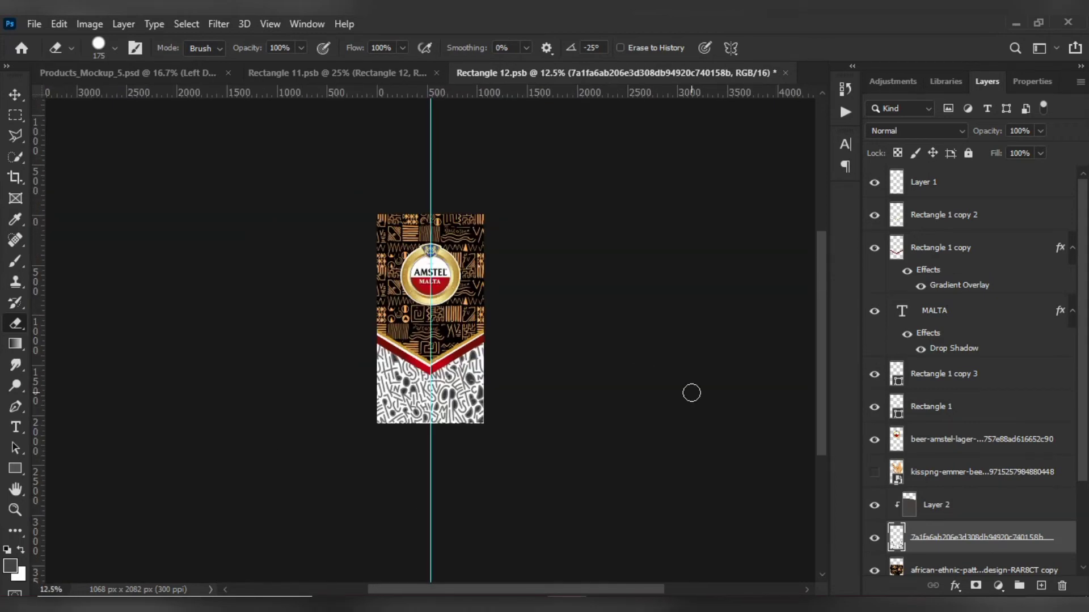
left_click(876, 474)
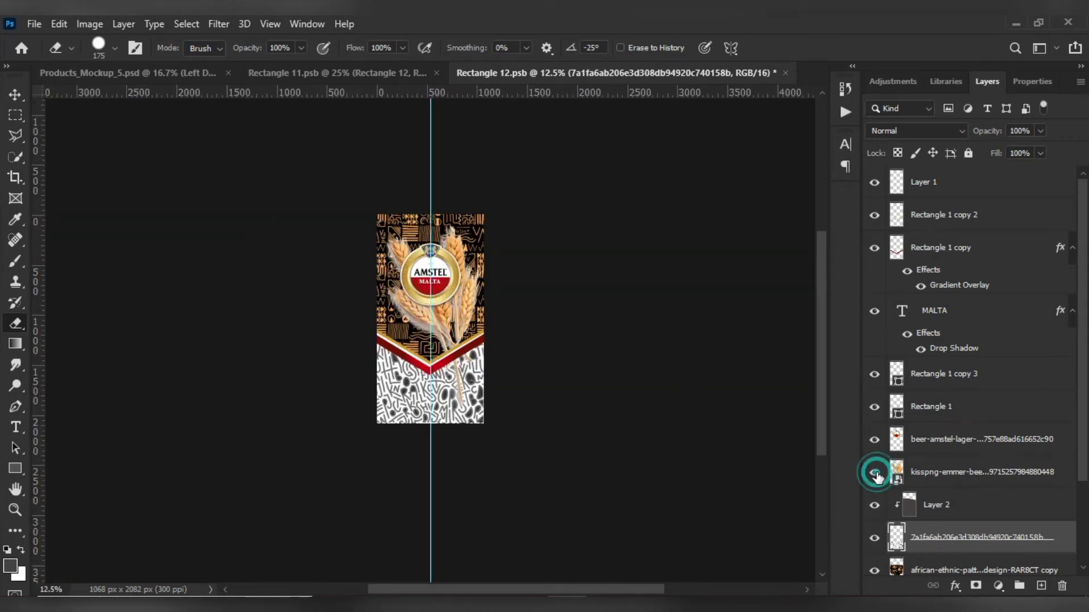
left_click(15, 95)
left_click(467, 310)
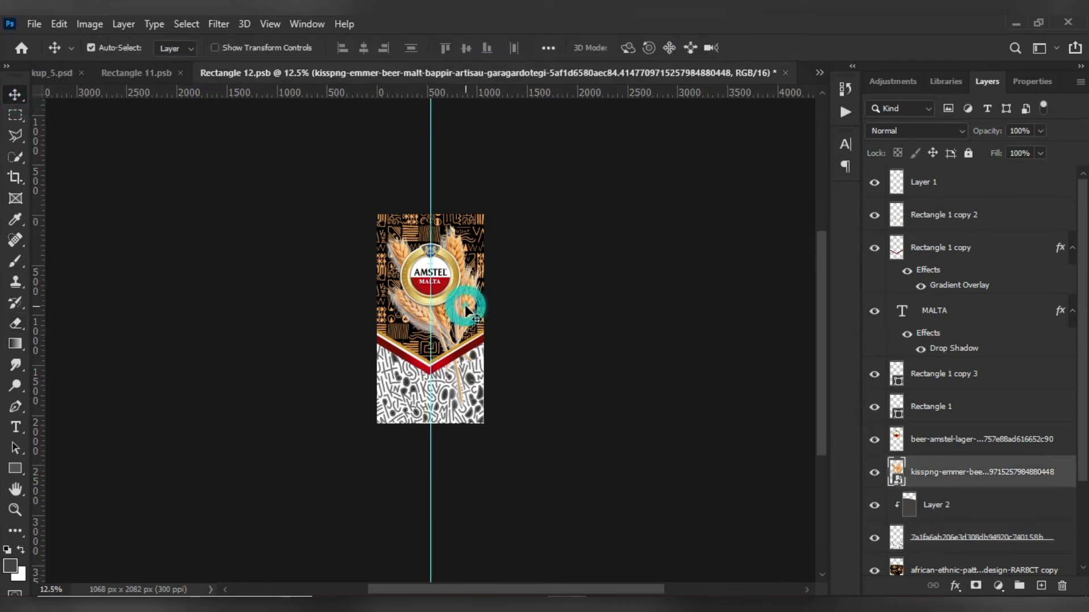
key("ctrl+t")
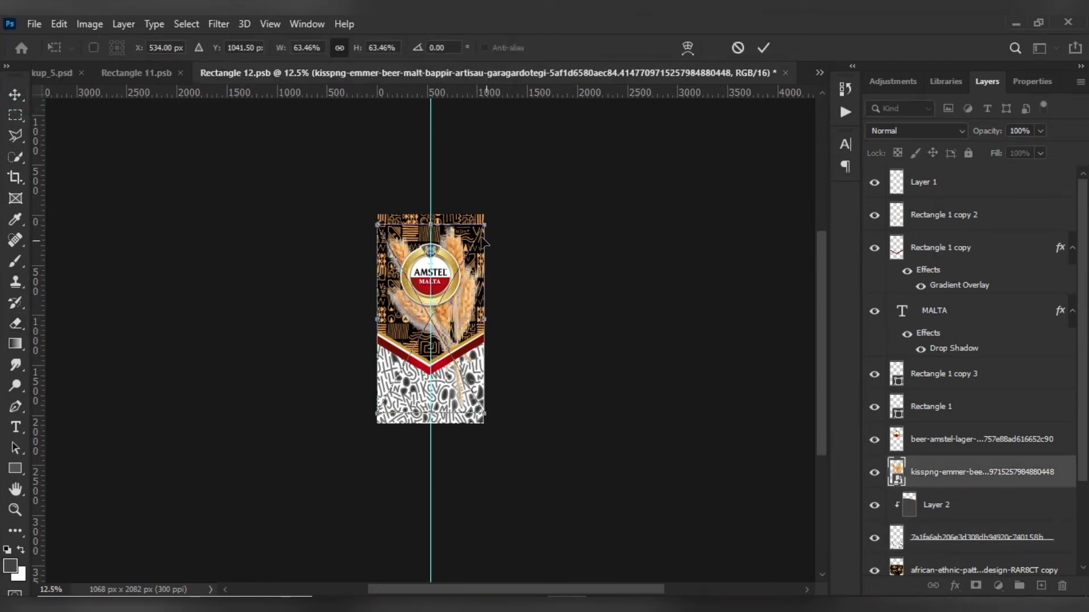
left_click_drag(492, 216, 417, 200)
left_click_drag(438, 325, 514, 460)
Scale the wheat image proportionally to 38.15% and position it in the lower right corner of the lettering area.
key("ctrl+plus")
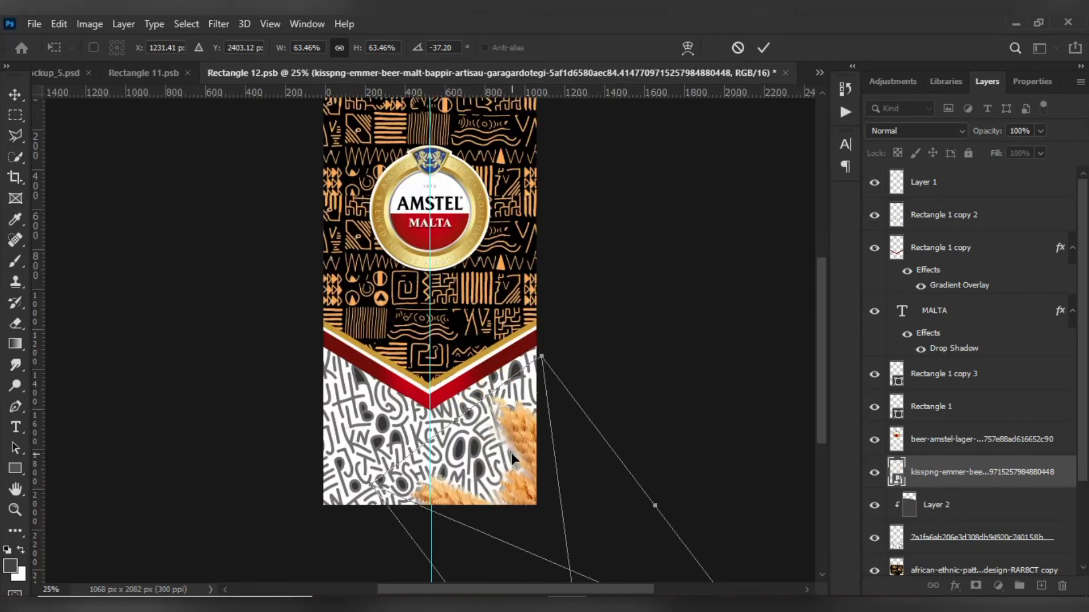
key("ctrl+plus")
key("ctrl+plus")
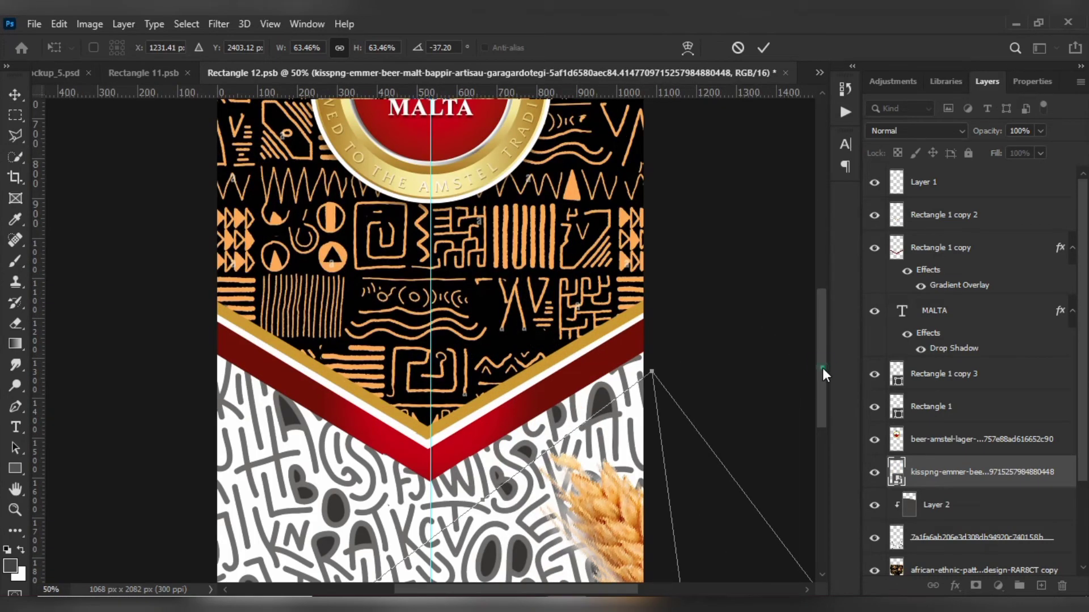
left_click_drag(823, 369, 824, 417)
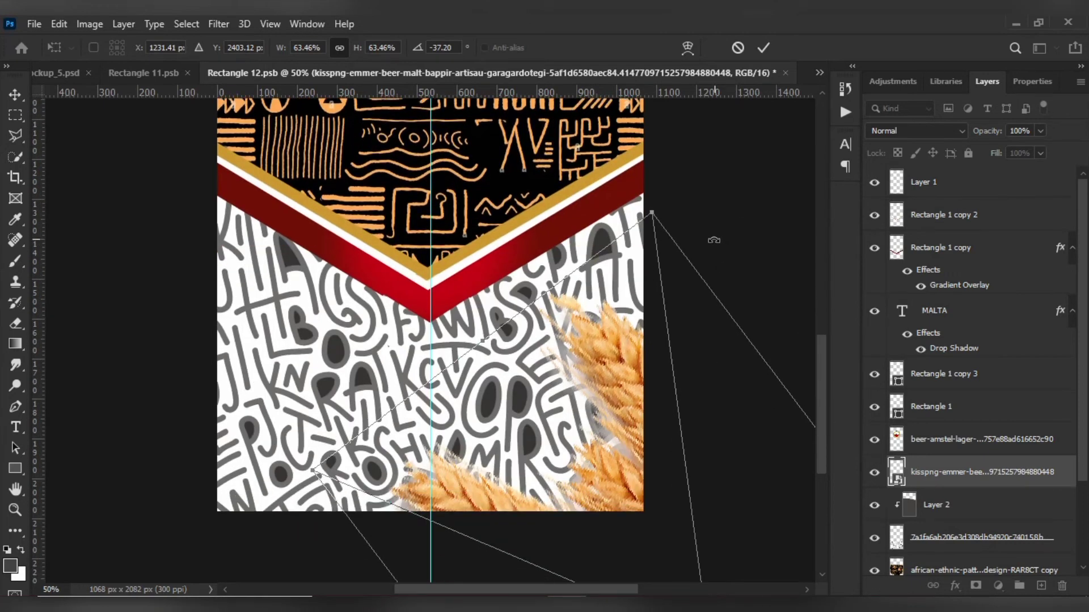
left_click_drag(650, 210, 536, 235)
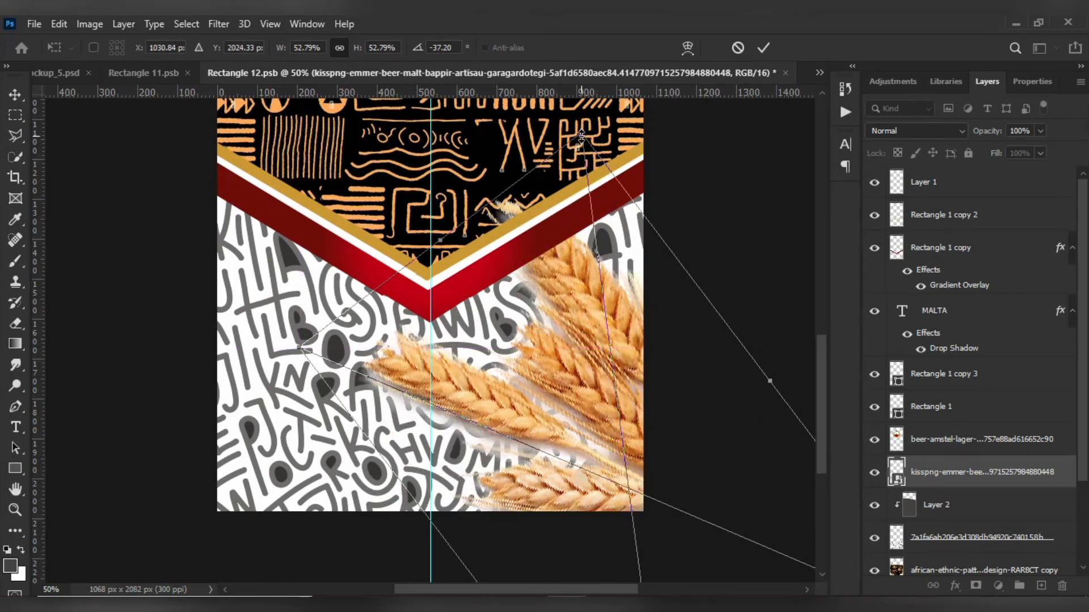
left_click_drag(581, 136, 577, 337)
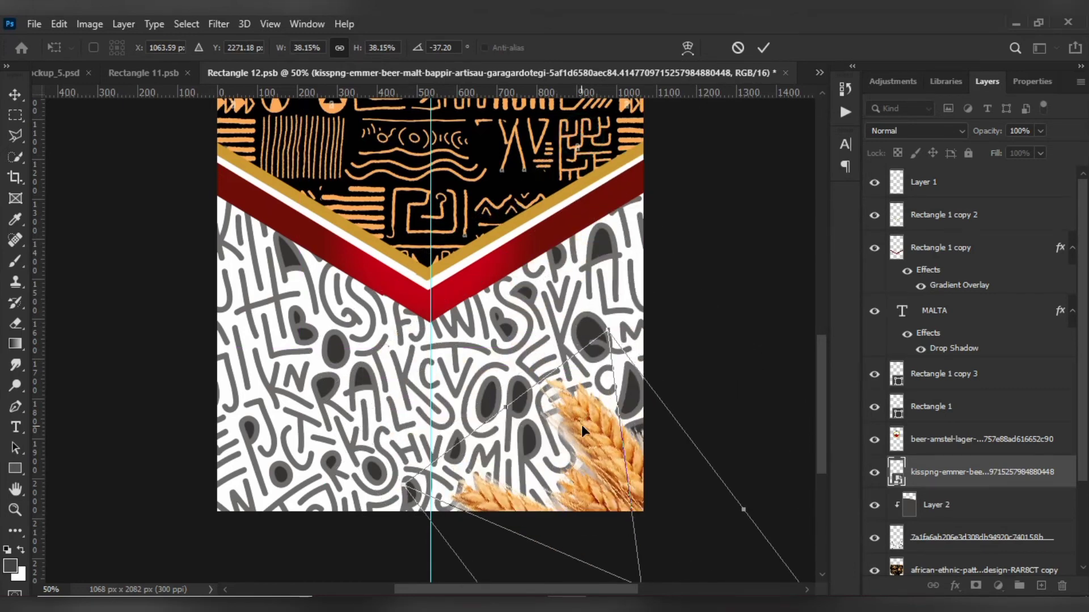
left_click_drag(582, 425, 577, 350)
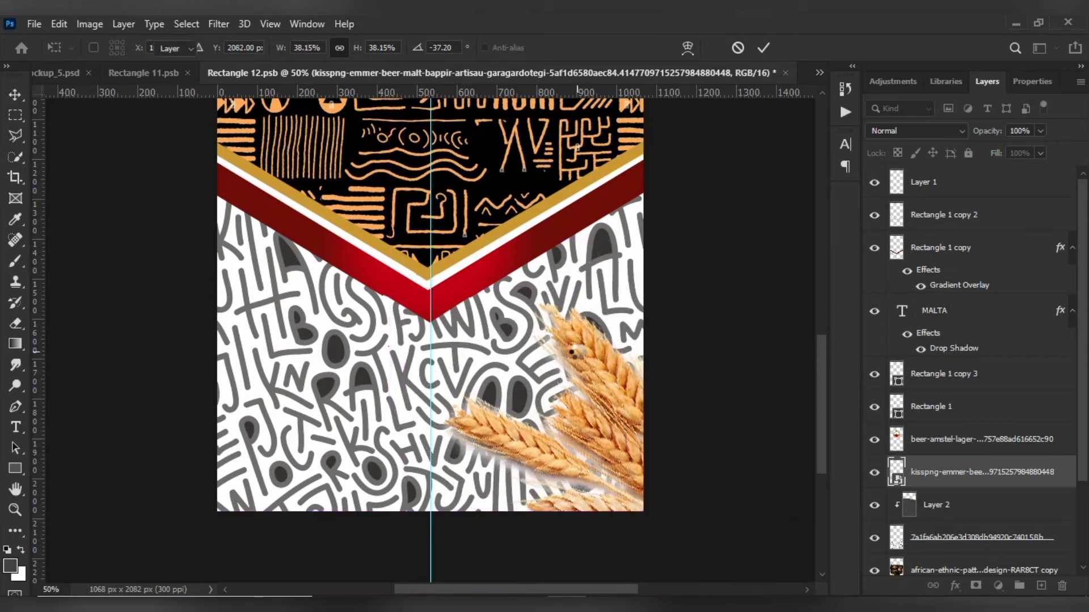
key("ctrl+minus")
Add a 14 pt Times New Roman Bold text layer on the lettering area and move it to the top of the layer stack.
left_click(17, 427)
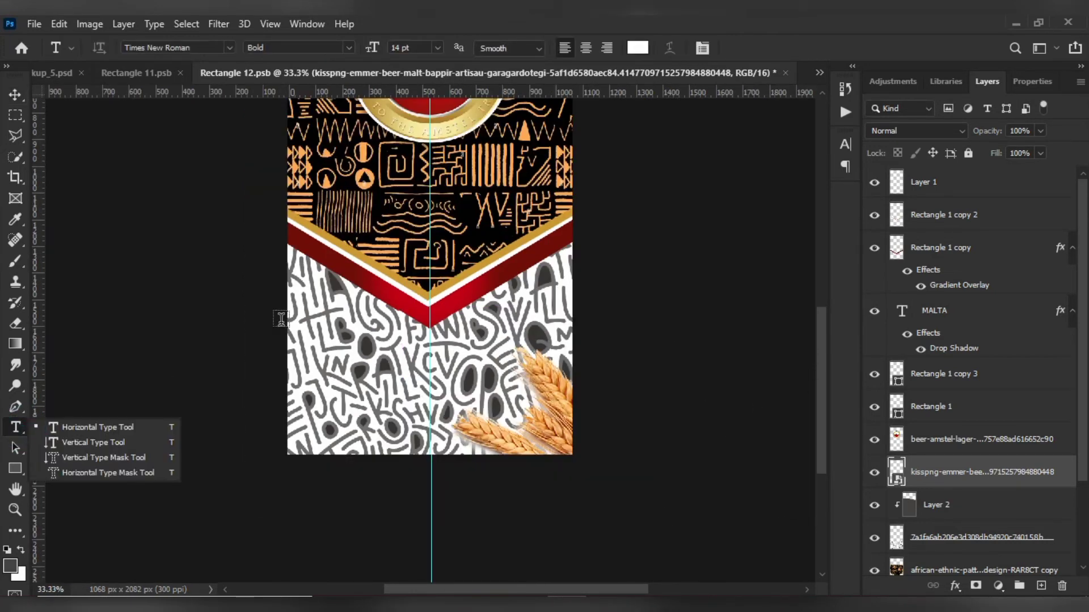
left_click(335, 353)
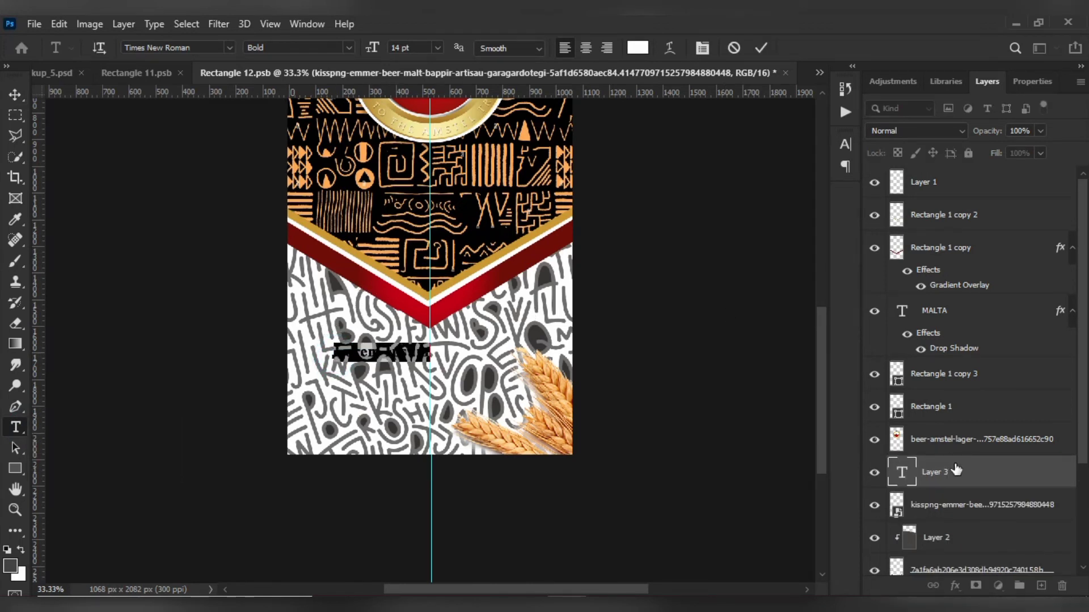
left_click_drag(956, 470, 960, 166)
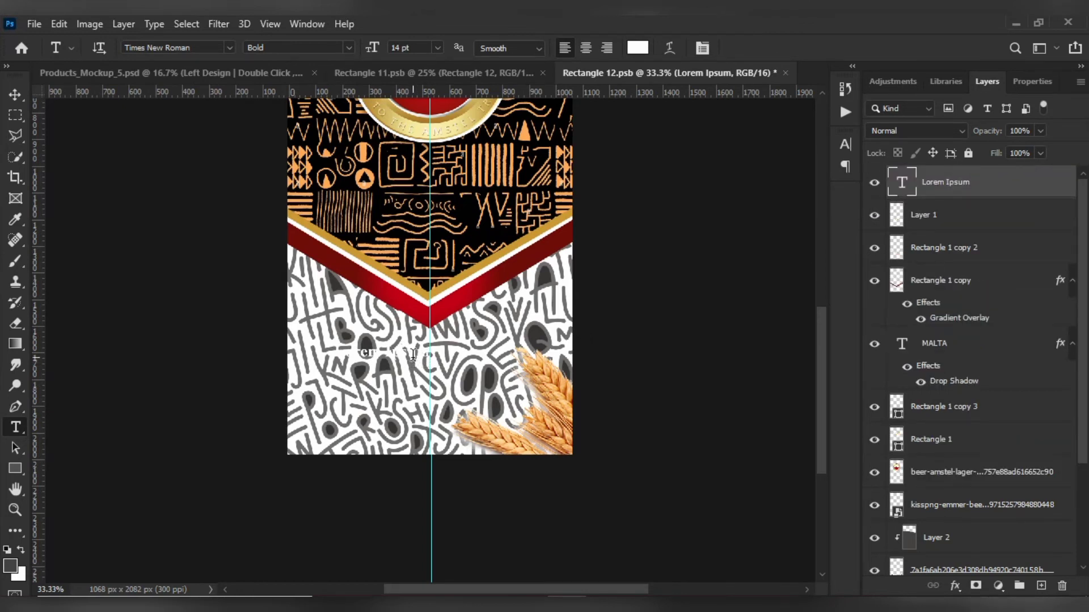
Recolour the Lorem Ipsum placeholder text dark red (#700d09), sampled from the dark end of the red V bar.
left_click_drag(414, 355, 334, 354)
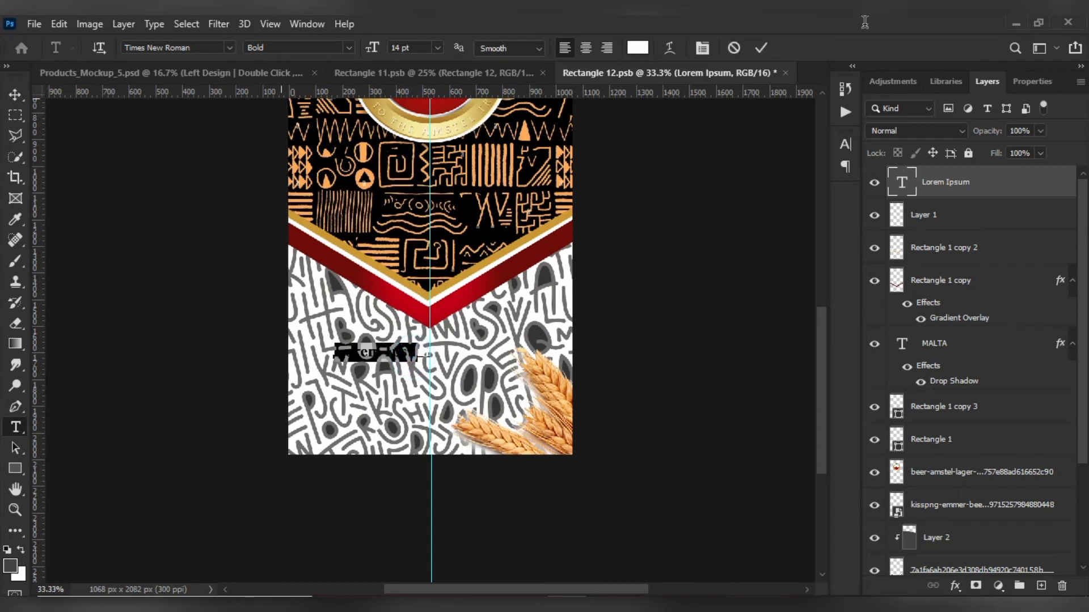
left_click(636, 48)
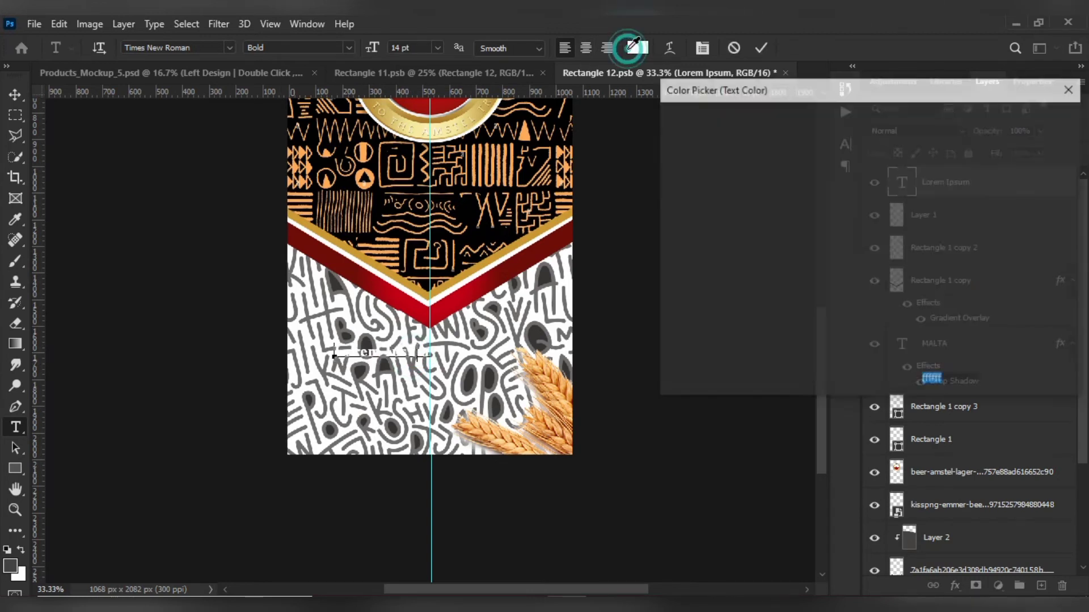
left_click(567, 231)
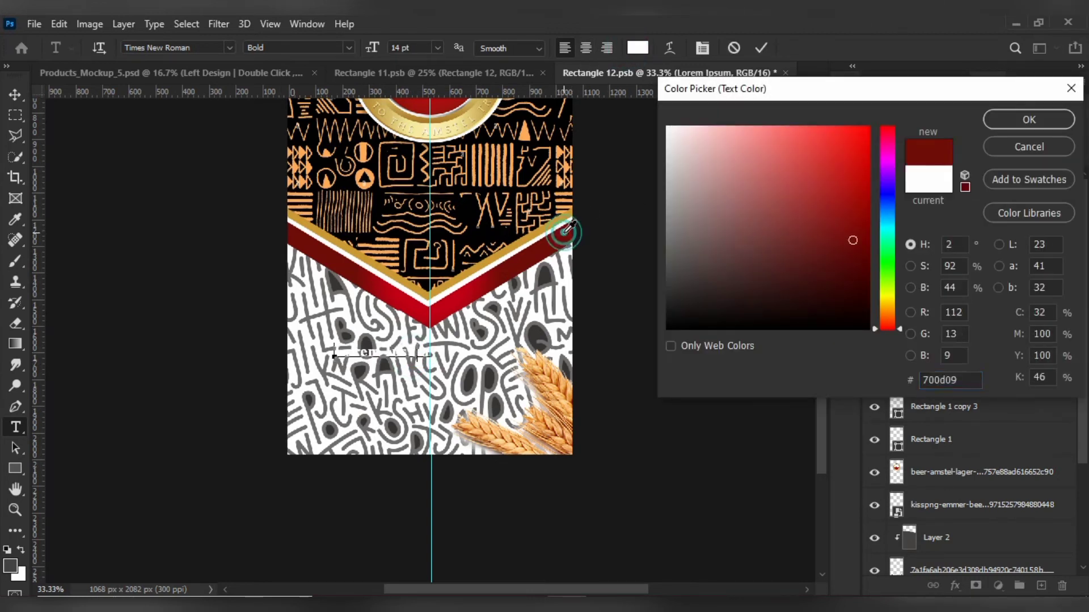
left_click(1054, 120)
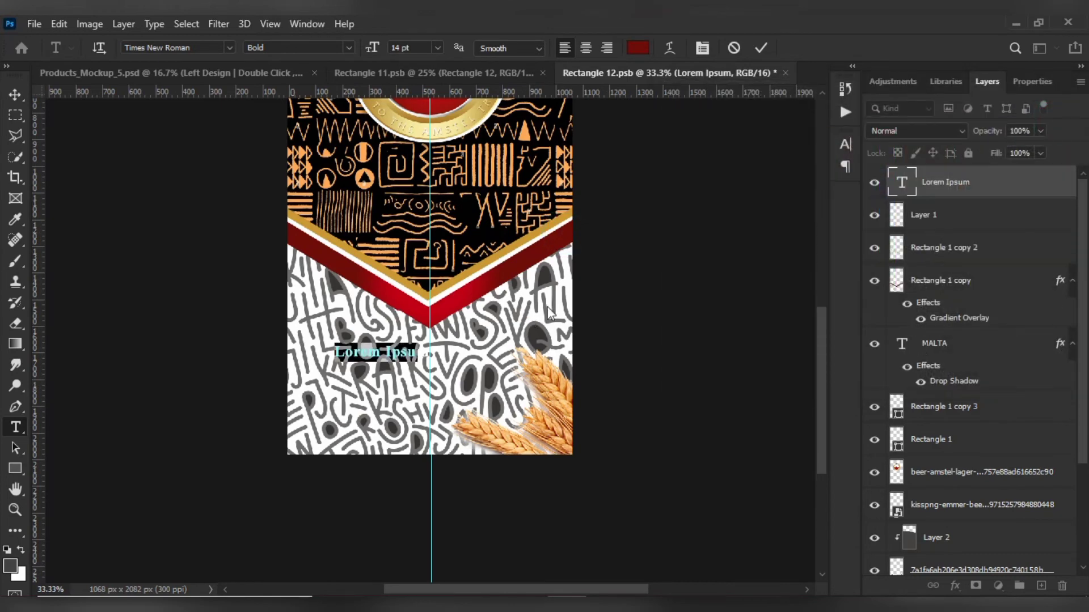
Replace the placeholder text with "NO ALCOHOL" and set it in Cocogoose Regular at 24 pt.
key("BackSpace")
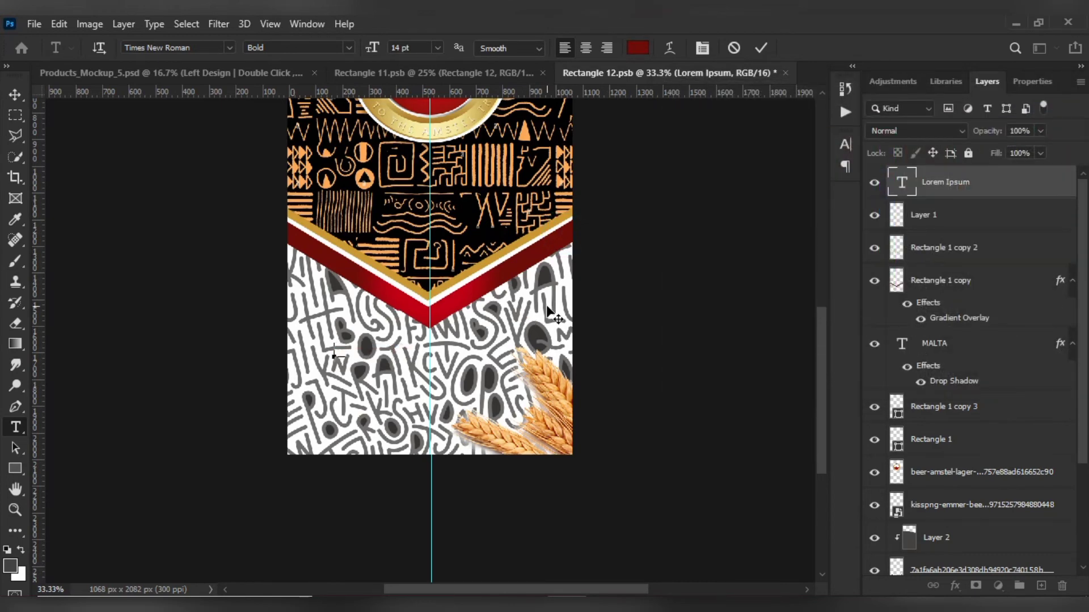
type("NOm")
type(" AL")
type("CO")
type("HOL")
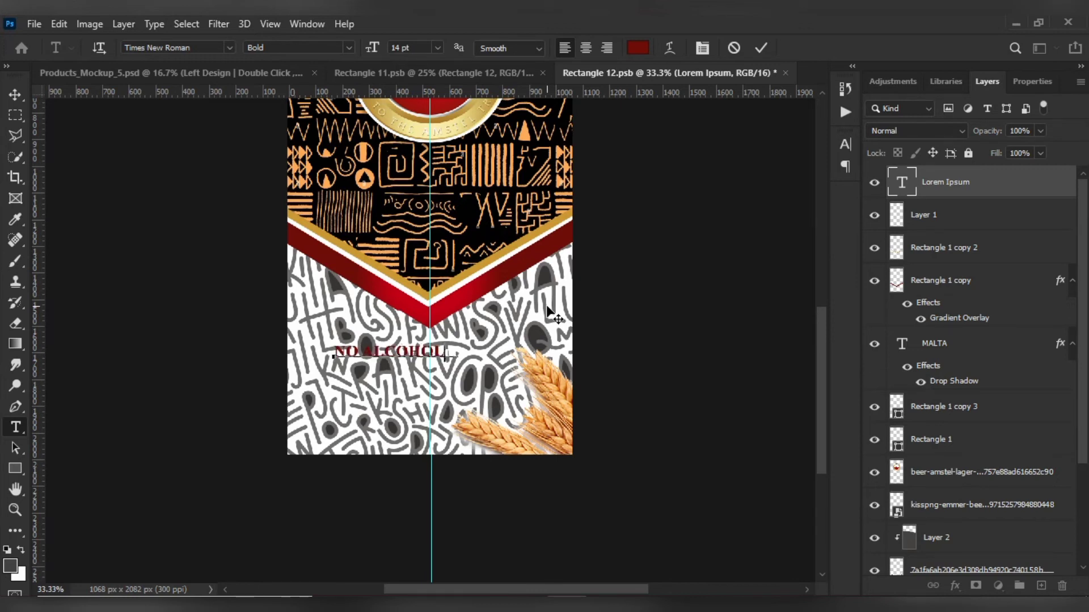
key("Right")
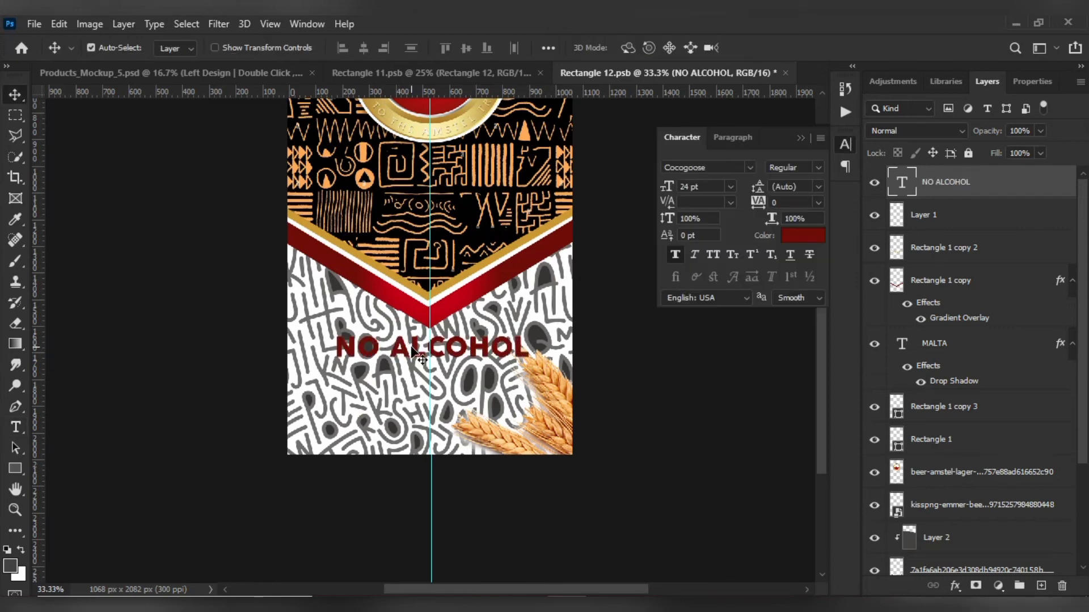
Set the NO ALCOHOL text size to 20 pt and centre the text below the tip of the red V.
double_click(901, 181)
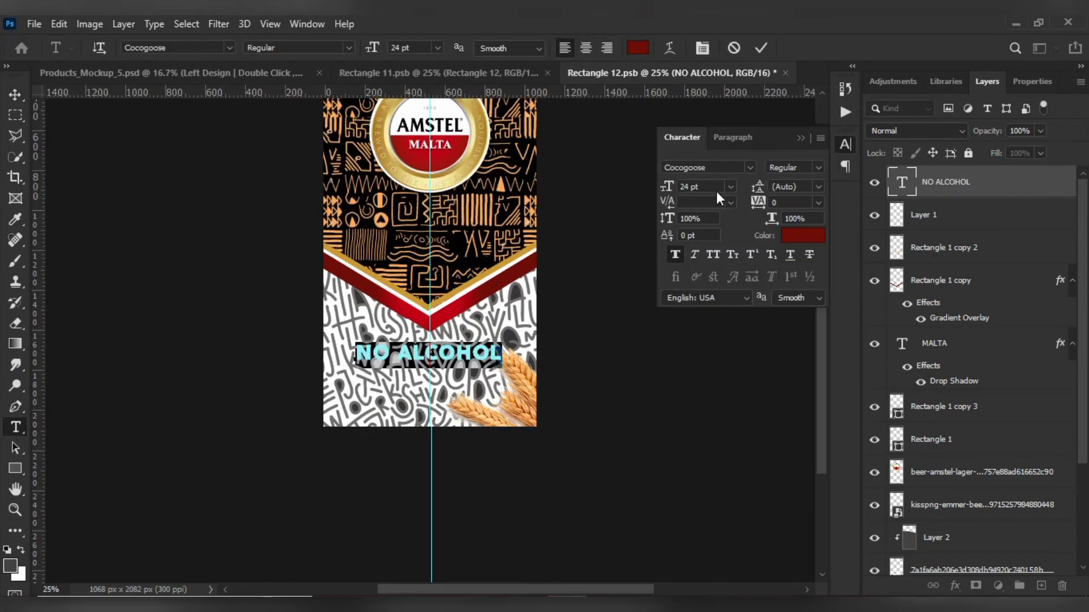
left_click(730, 186)
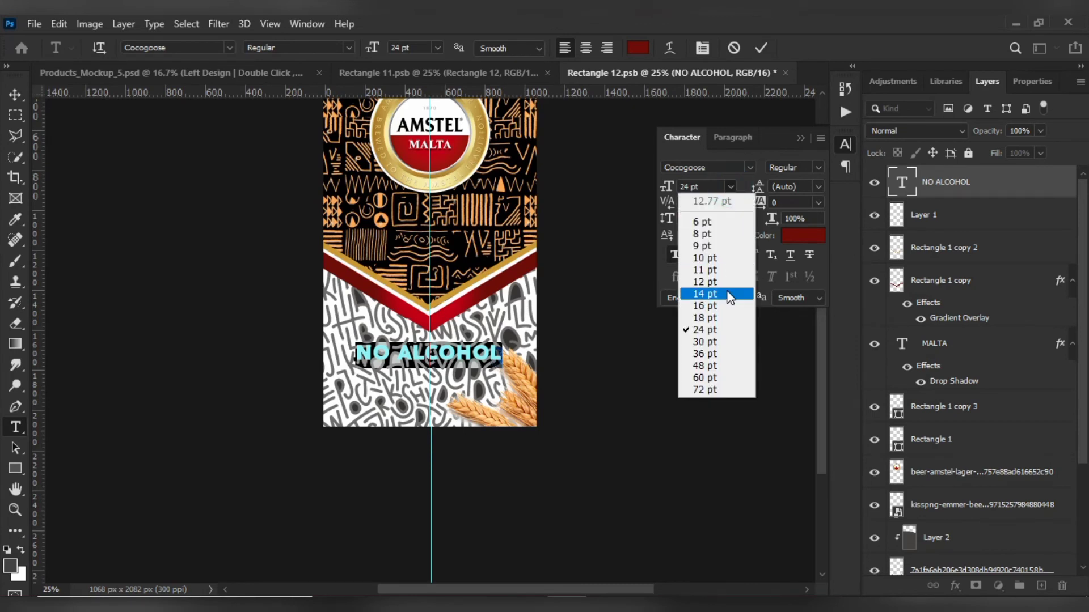
left_click(705, 177)
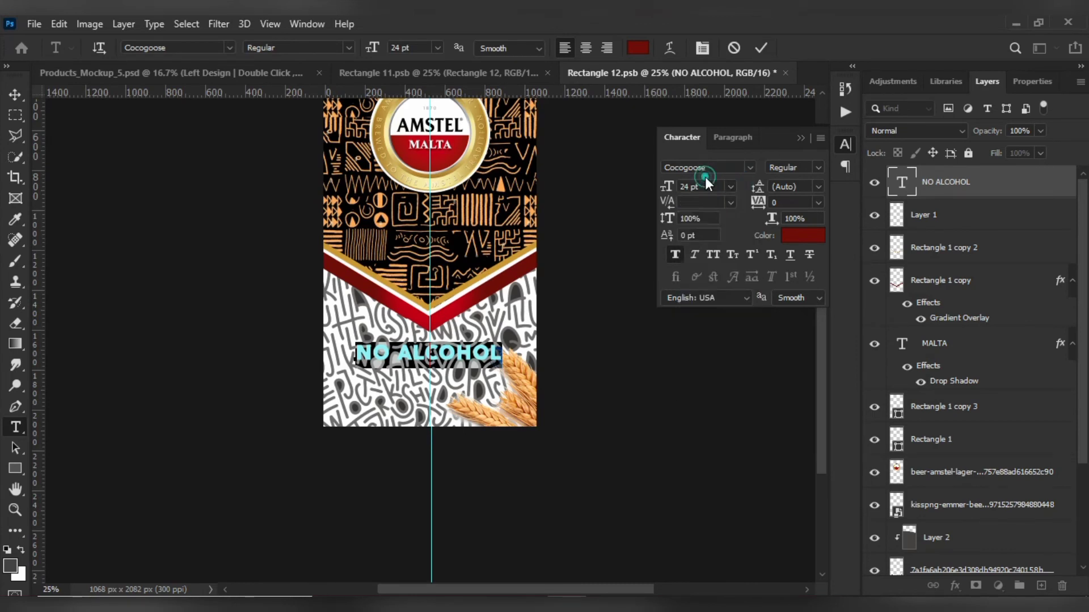
double_click(690, 187)
type("20")
key("Return")
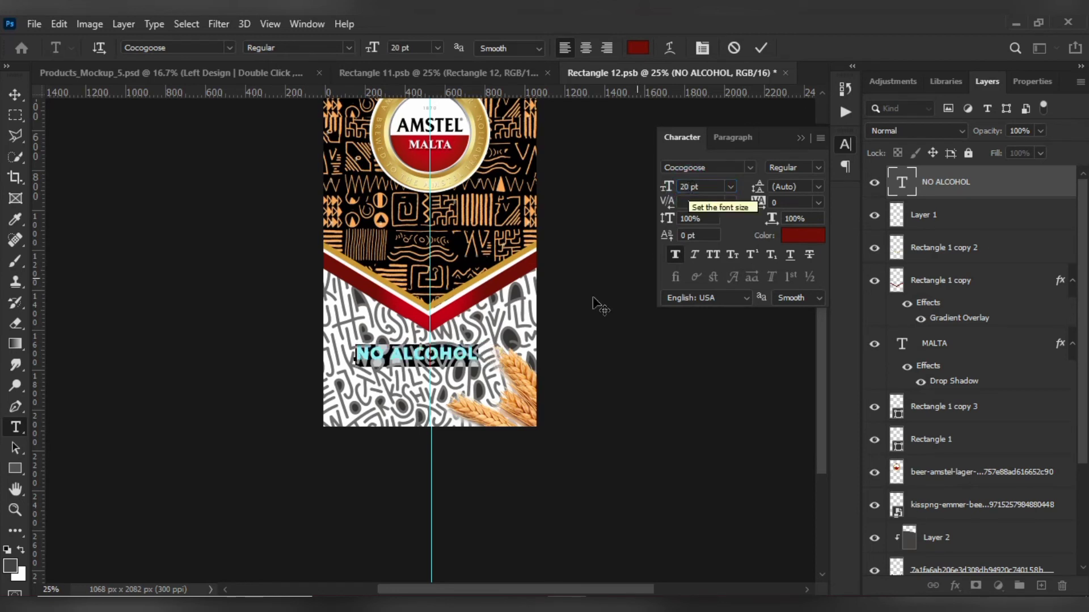
left_click(17, 97)
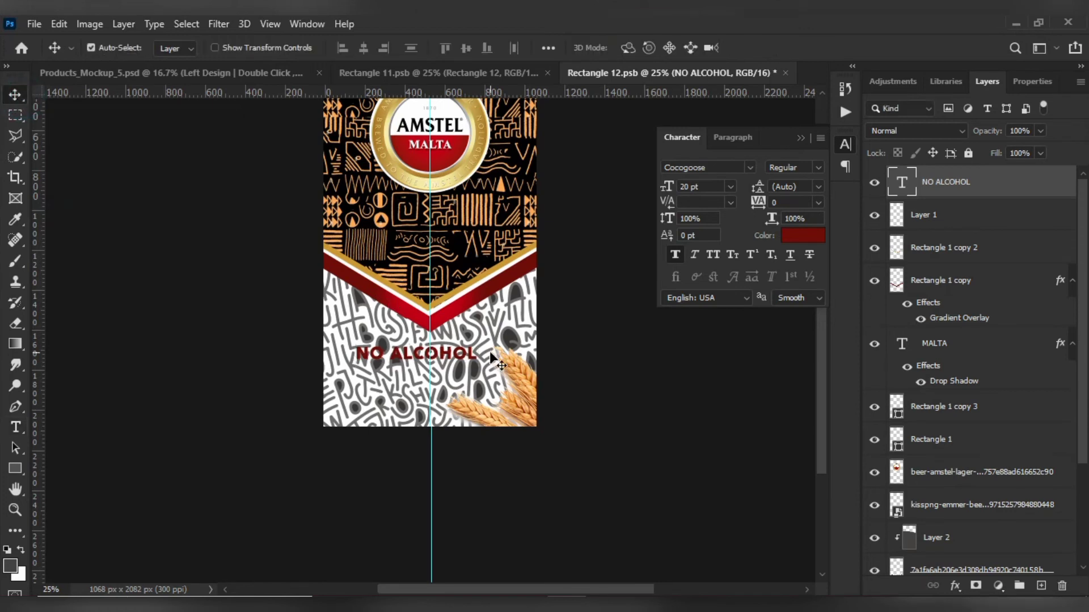
key("shift+Right")
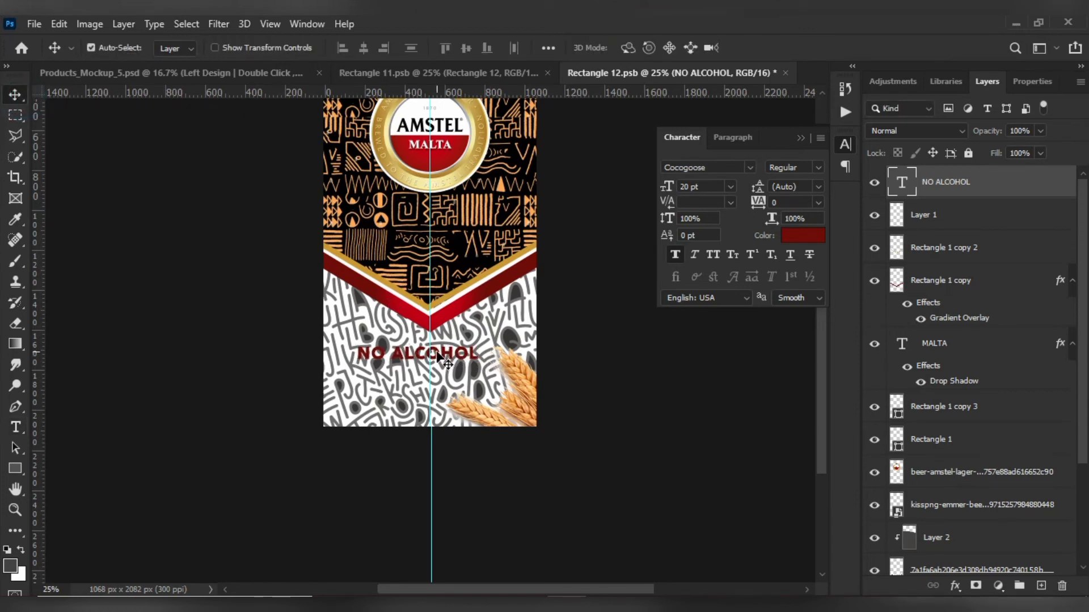
left_click_drag(437, 354, 447, 362)
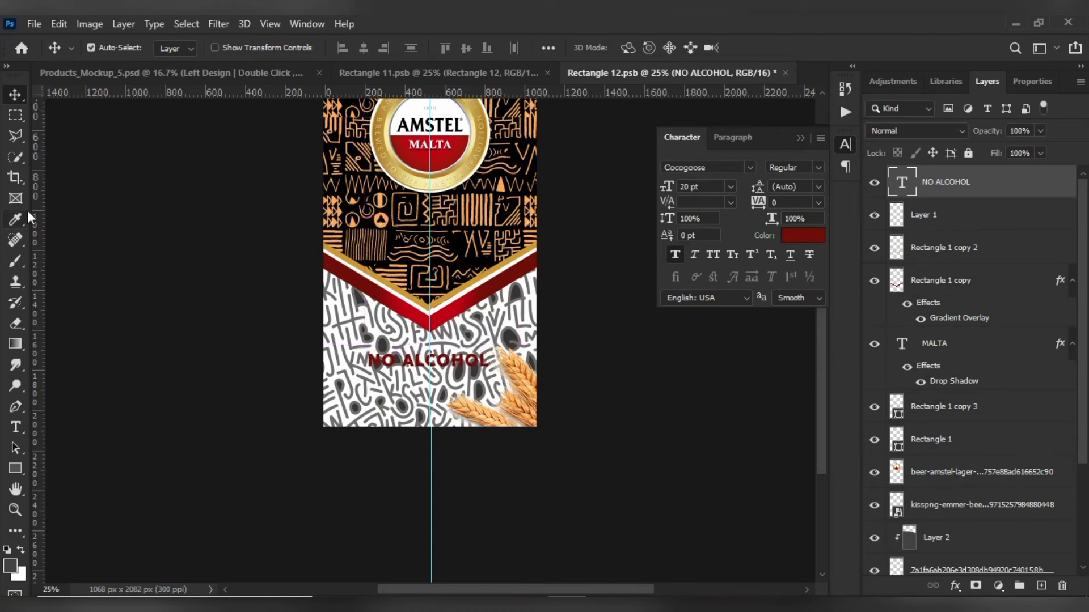
Add a second text layer reading "MORE OF MALT, MORE OF AFRICA" below the NO ALCOHOL text.
left_click(17, 427)
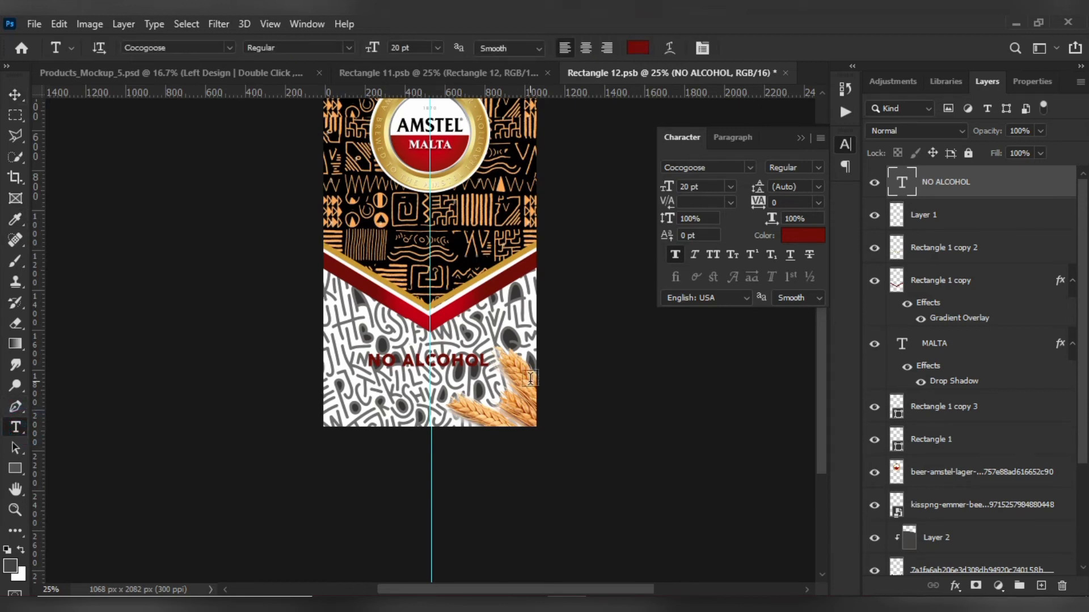
left_click(345, 384)
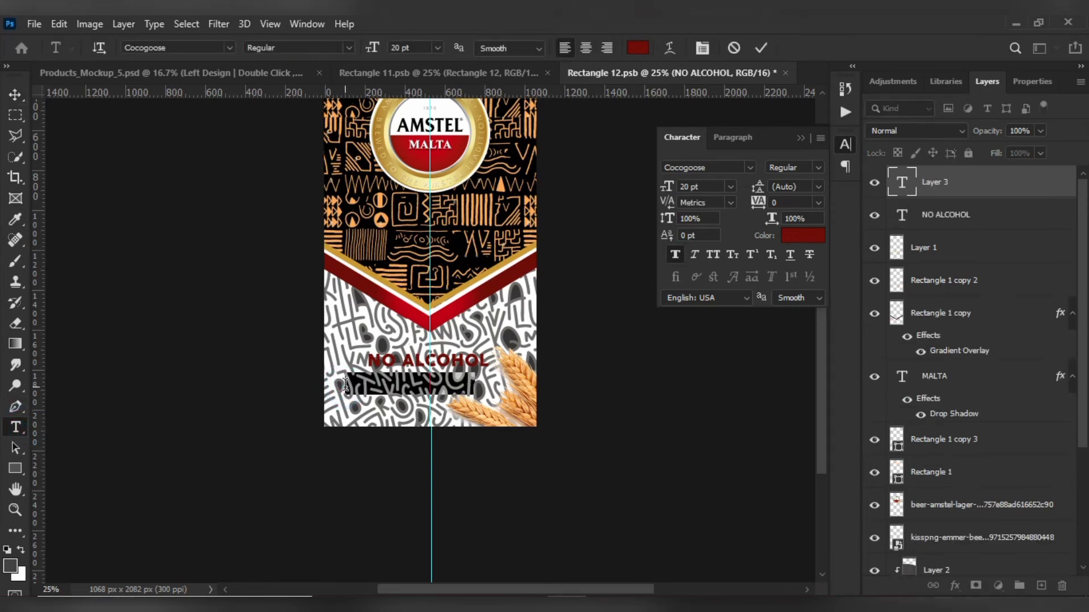
key("BackSpace")
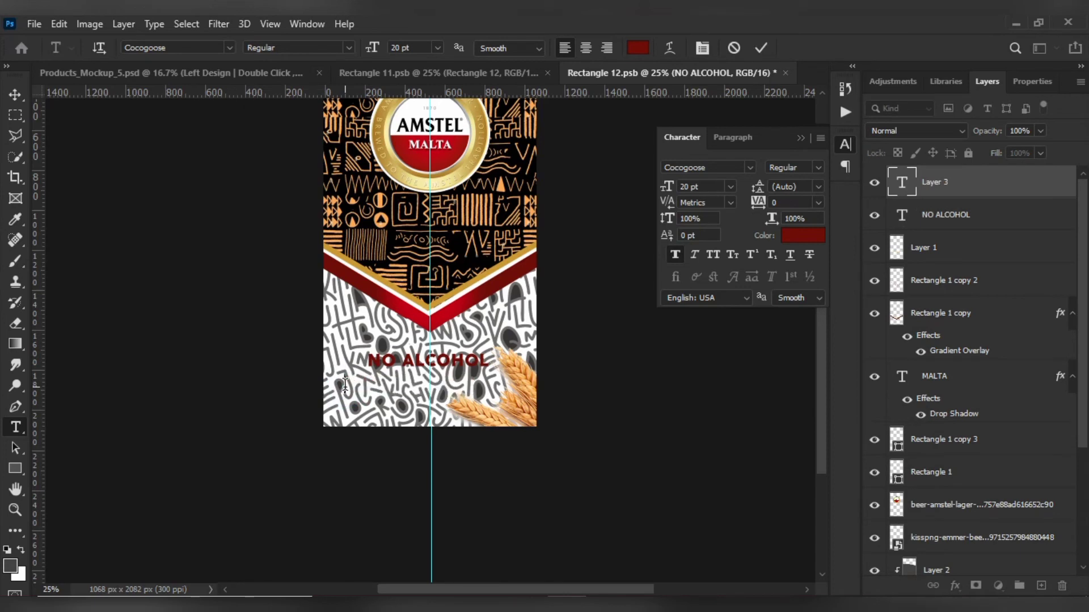
type("RE OF")
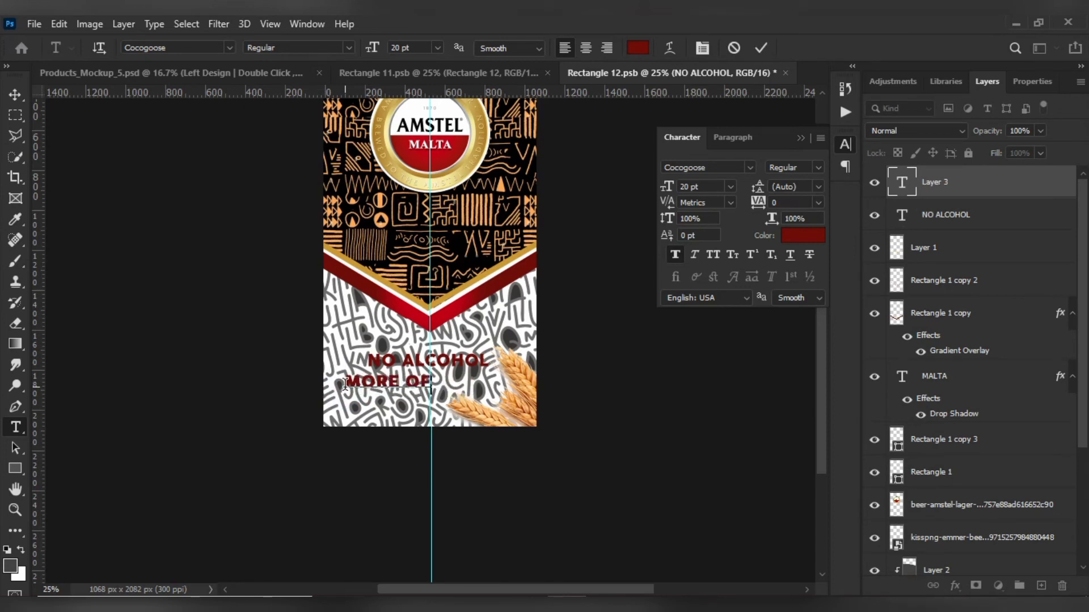
type(" MALT, MOR")
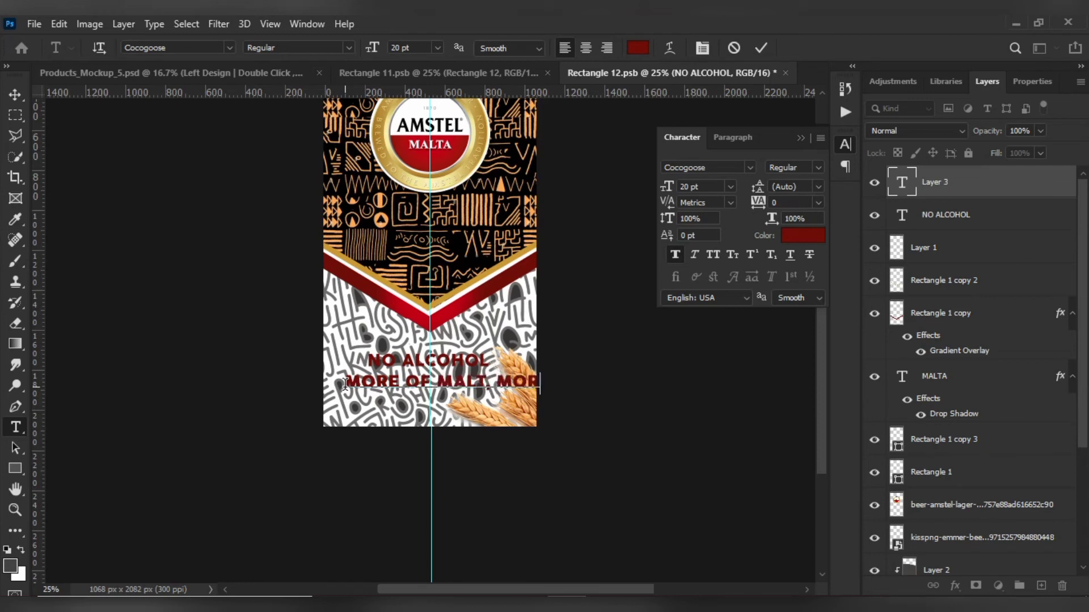
type("E OF LIFETY")
Try the Viner Hand ITC font on the whole tagline and reduce its size to 14 pt.
triple_click(442, 383)
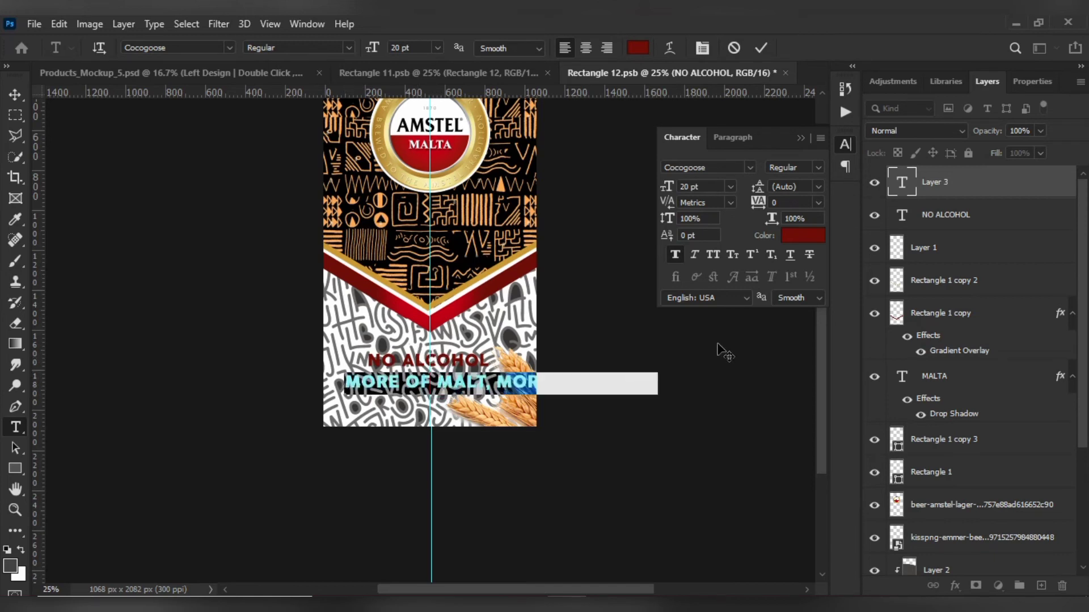
left_click(751, 167)
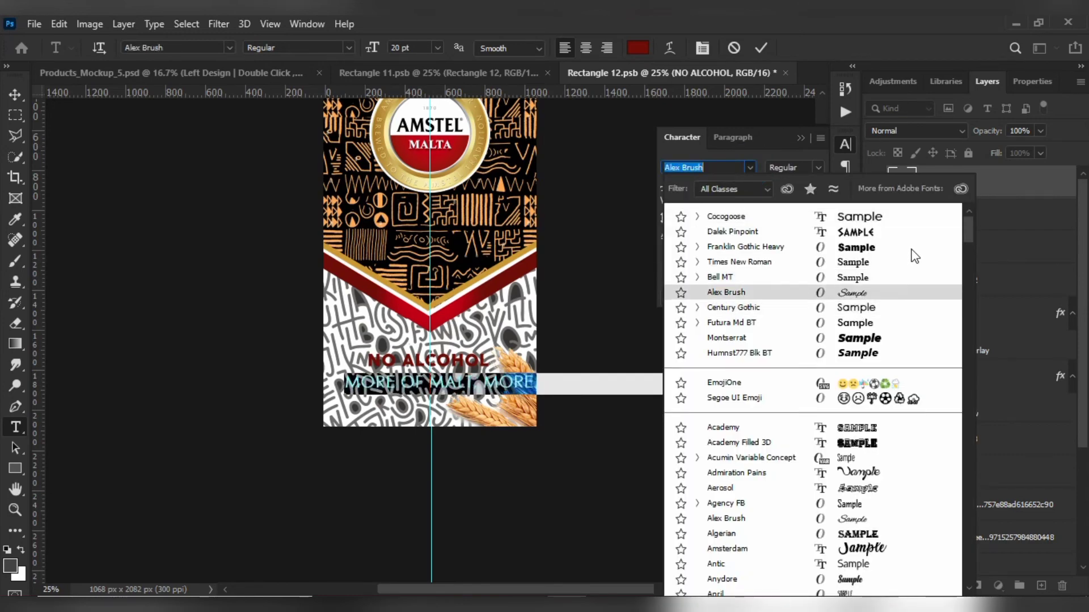
left_click_drag(968, 225, 968, 304)
scroll(962, 342, "down", 5)
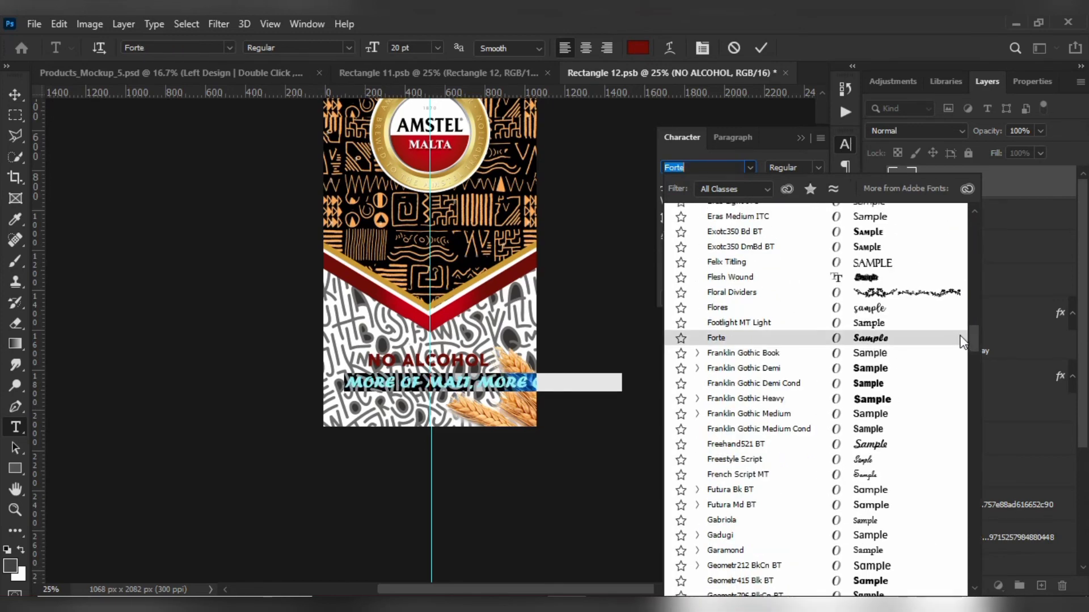
scroll(959, 340, "down", 4)
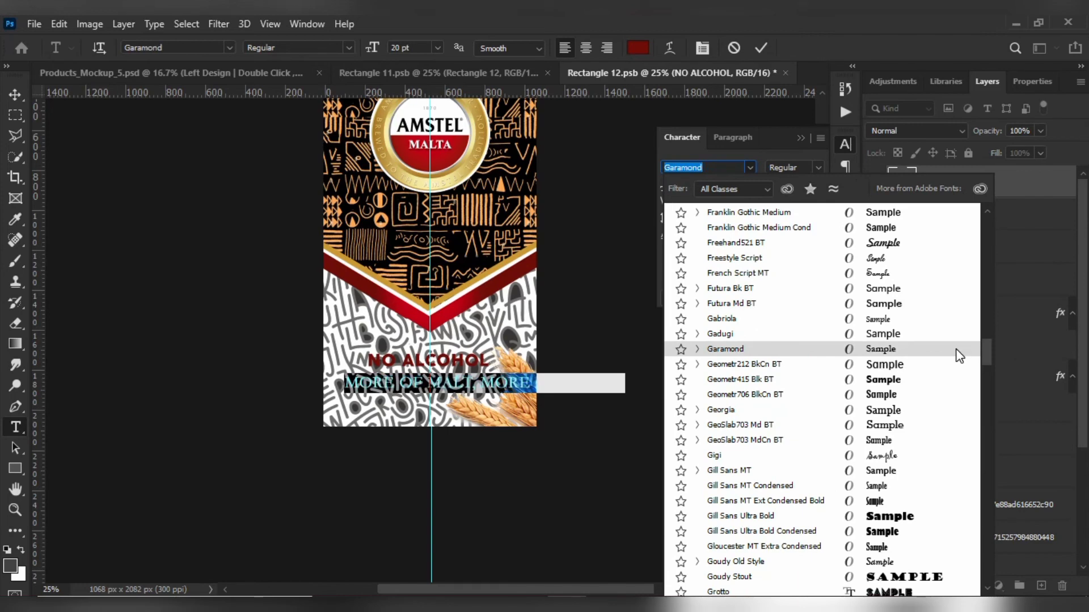
left_click_drag(985, 356, 981, 397)
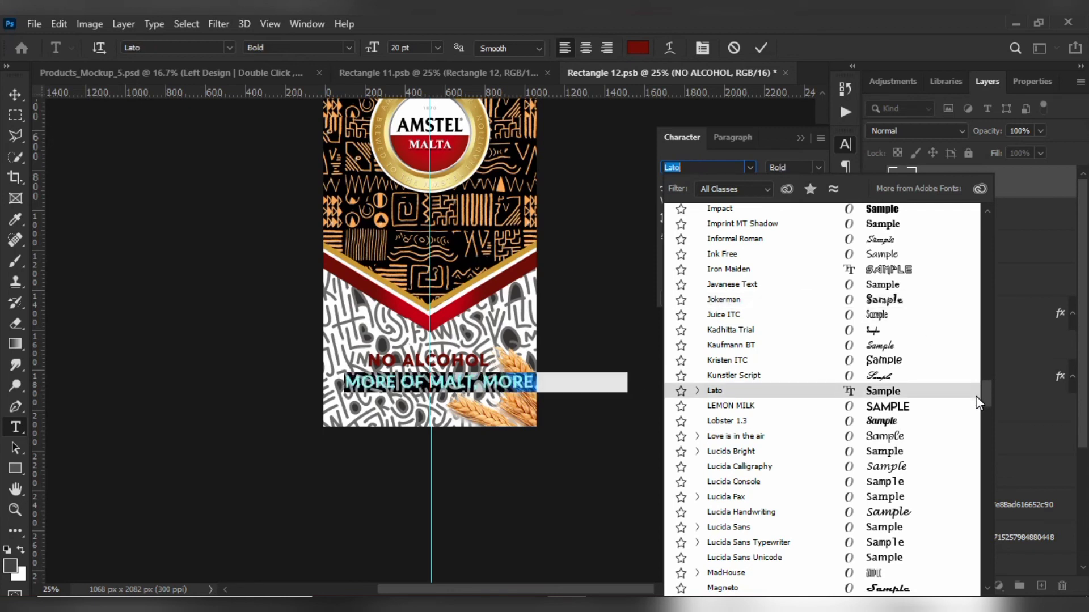
left_click_drag(985, 397, 984, 406)
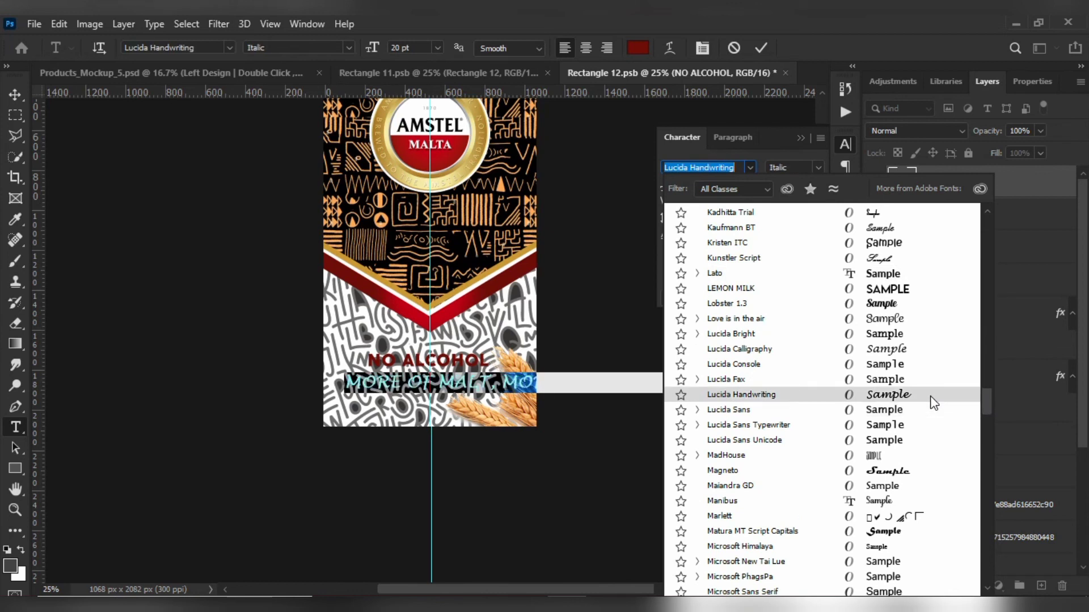
key("Escape")
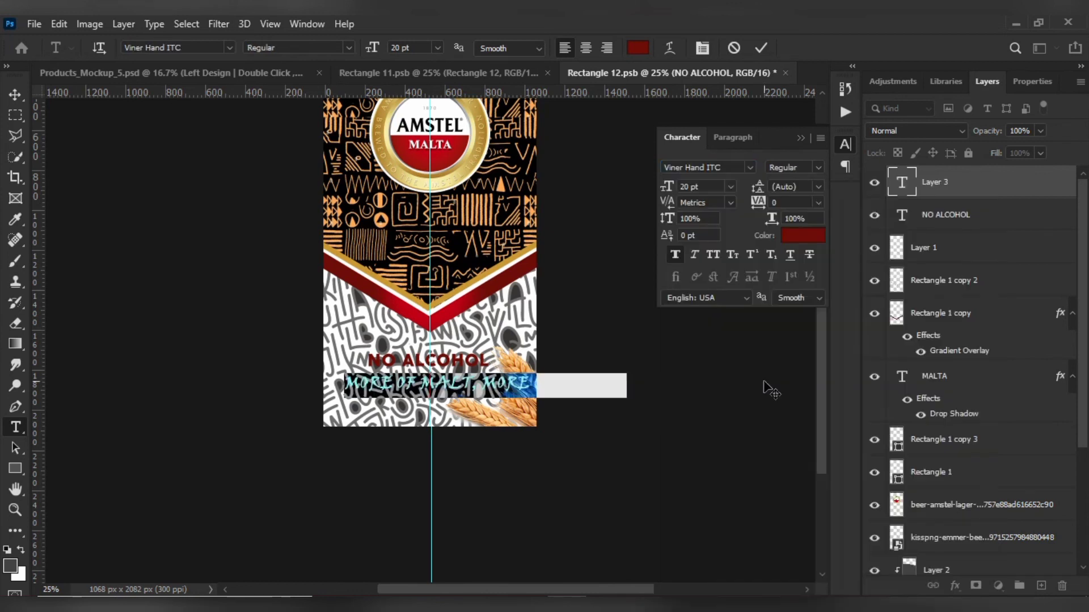
left_click(729, 187)
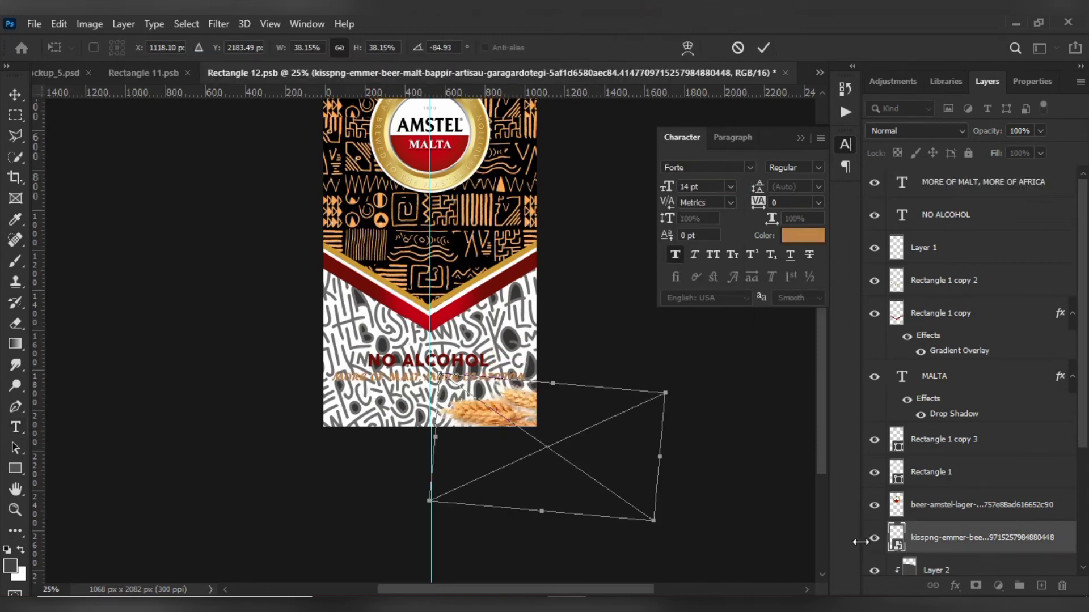
Rotate the wheat image to -84.93° in the label's lower right corner.
key("Return")
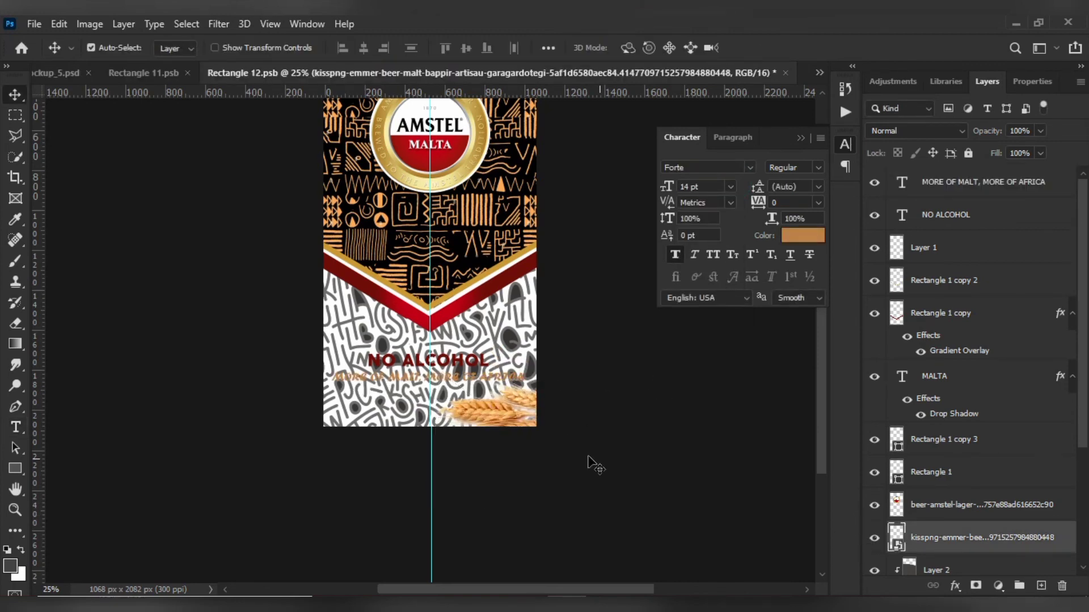
Change the font of the MORE OF MALT, MORE OF AFRICA tagline to Mr Rabbit.
key("ctrl+plus")
key("ctrl+plus")
key("ctrl+plus")
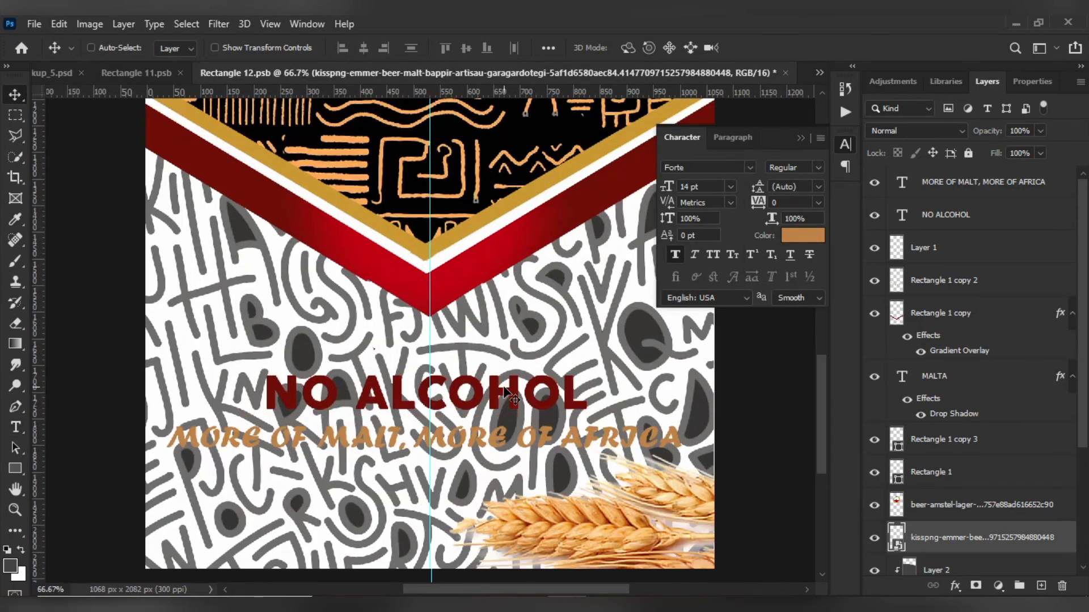
left_click(466, 442)
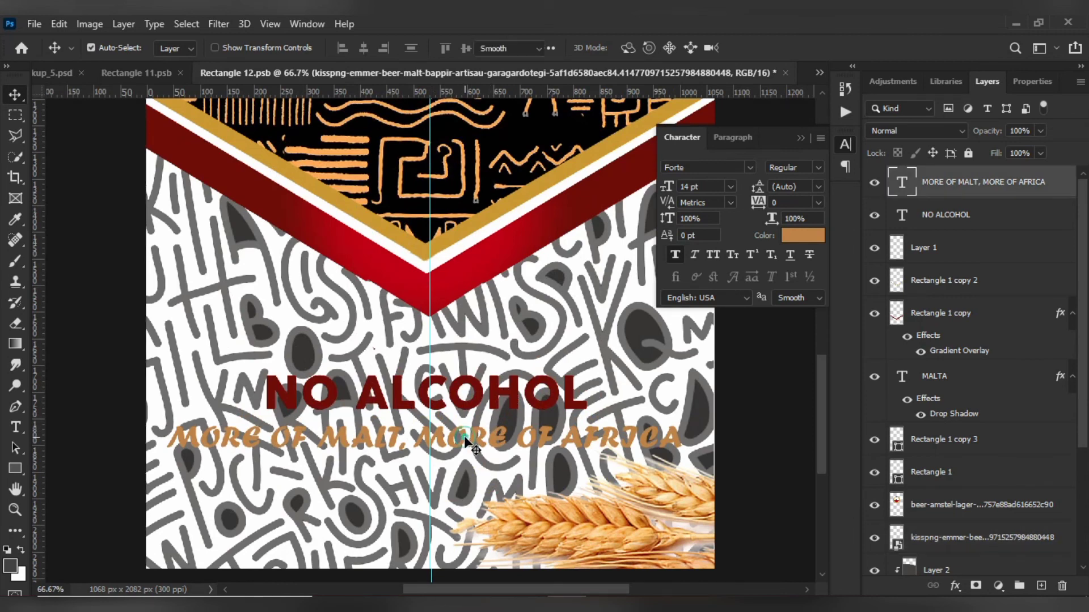
double_click(466, 442)
left_click(749, 167)
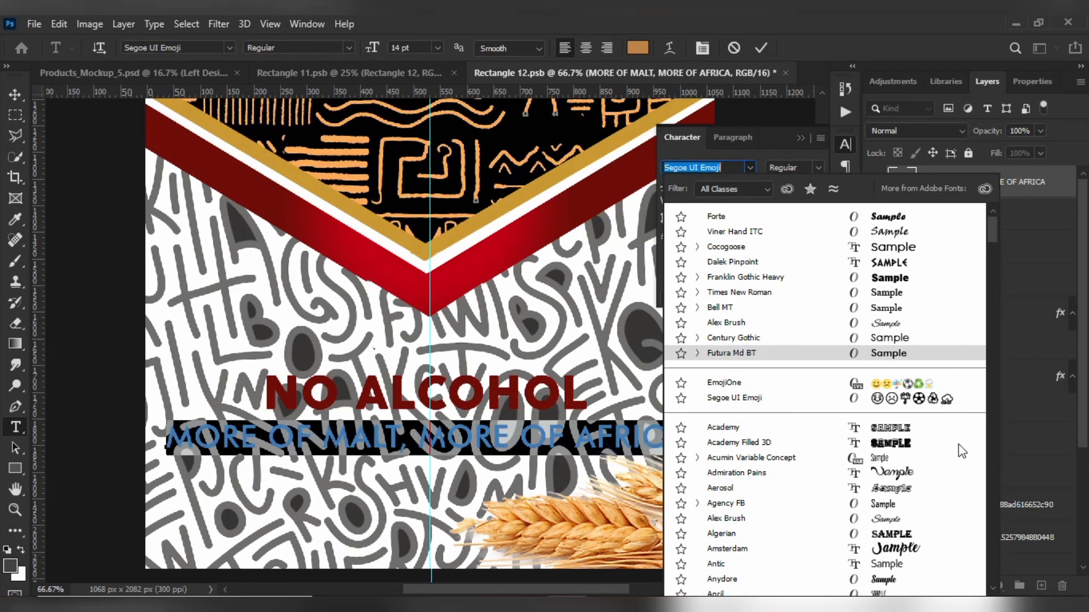
left_click_drag(992, 229, 998, 264)
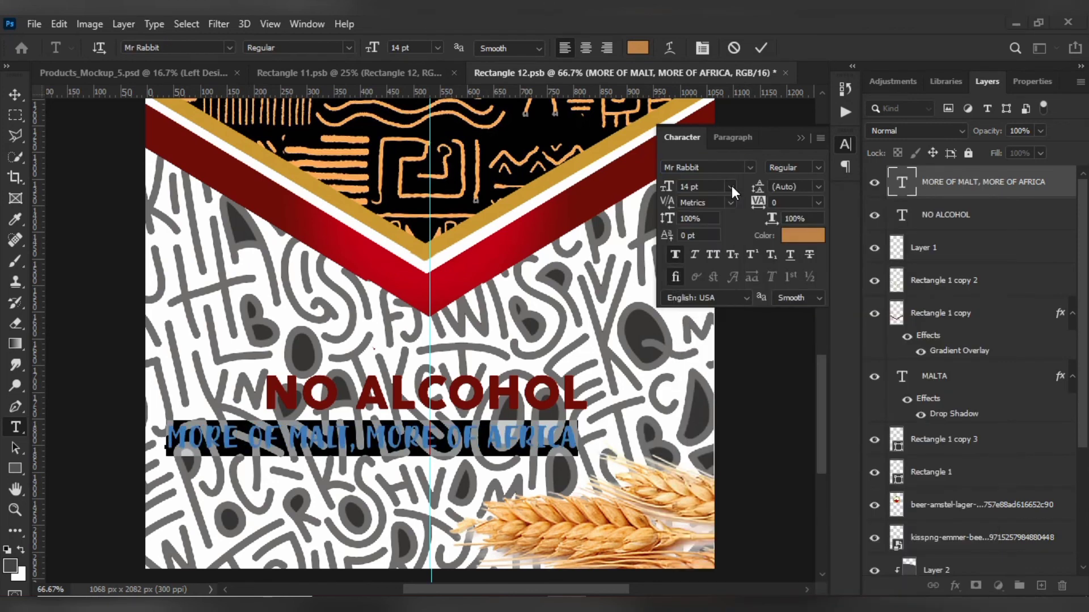
Enlarge the tagline text to 16 pt, and raise it further to 17 pt.
left_click(732, 186)
left_click(701, 307)
key("ctrl+minus")
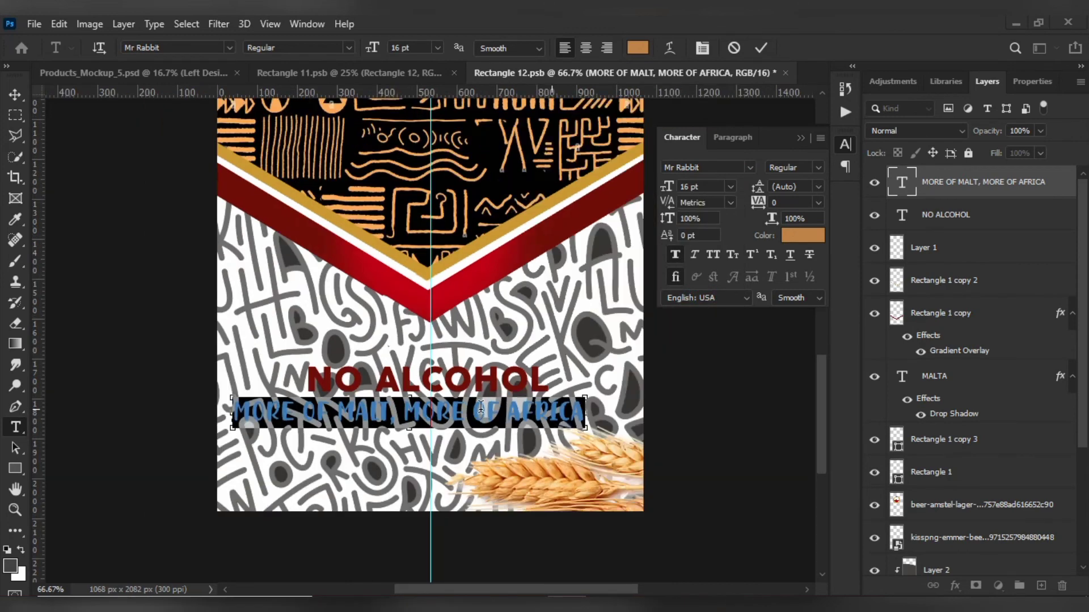
left_click(688, 186)
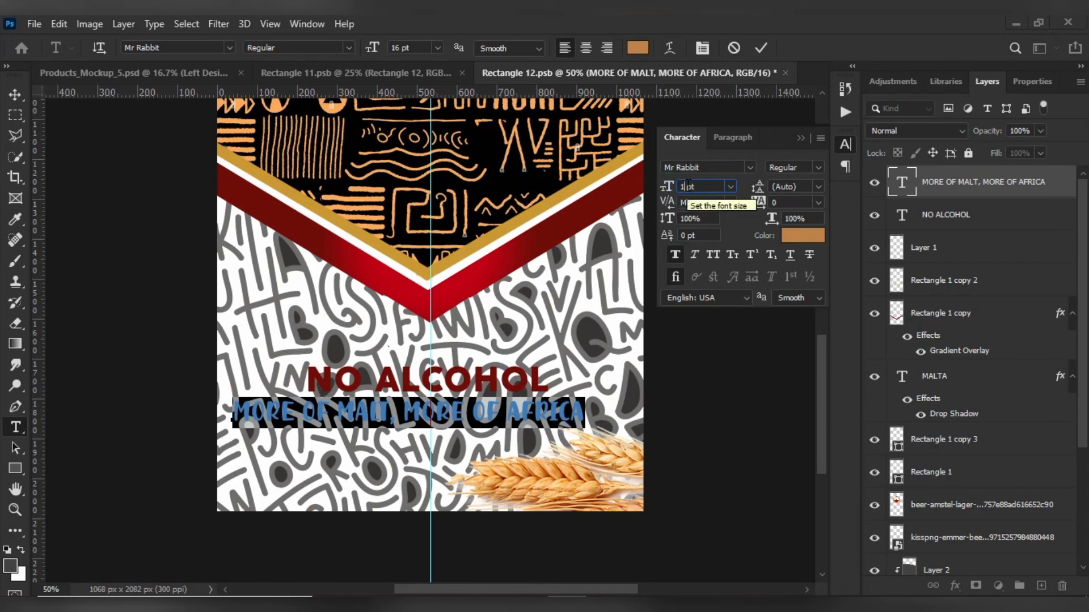
key("Up")
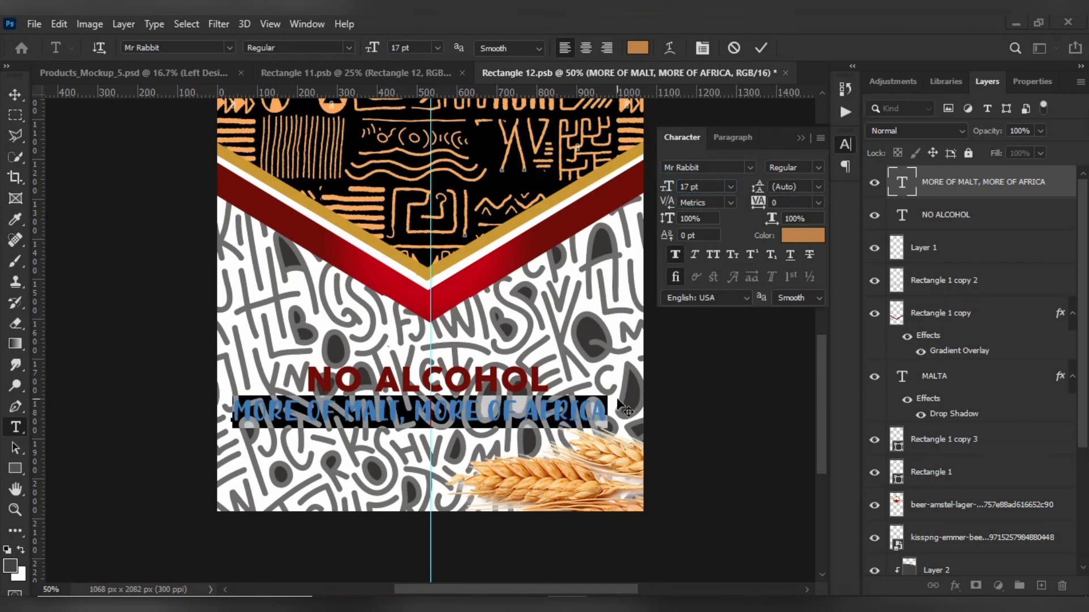
Finish editing the MORE OF MALT, MORE OF AFRICA tagline and centre it on the vertical guide beneath NO ALCOHOL.
key("ctrl+minus")
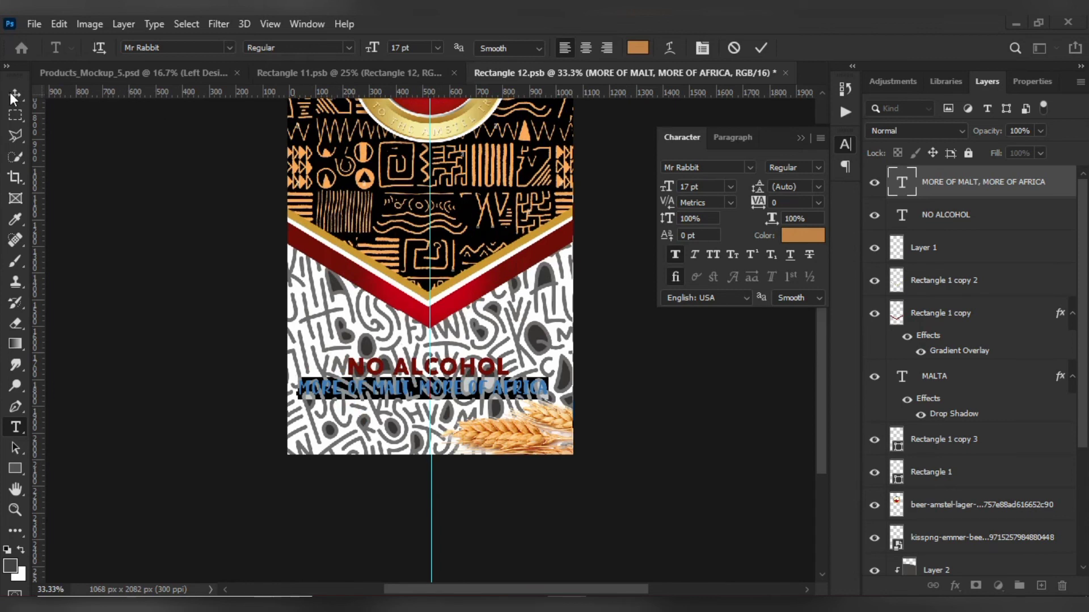
left_click(15, 95)
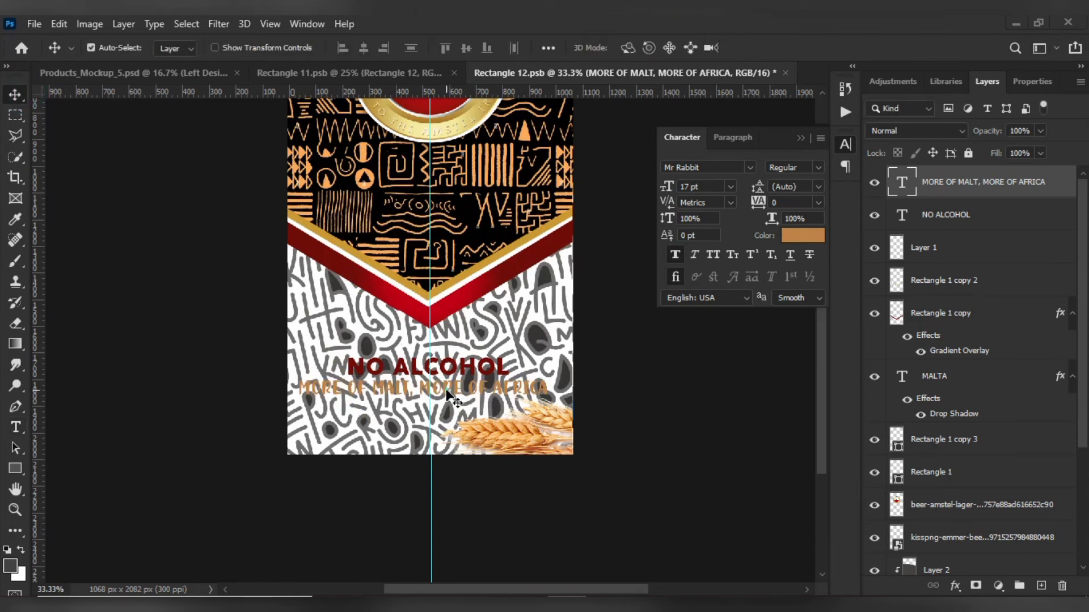
left_click_drag(447, 391, 454, 400)
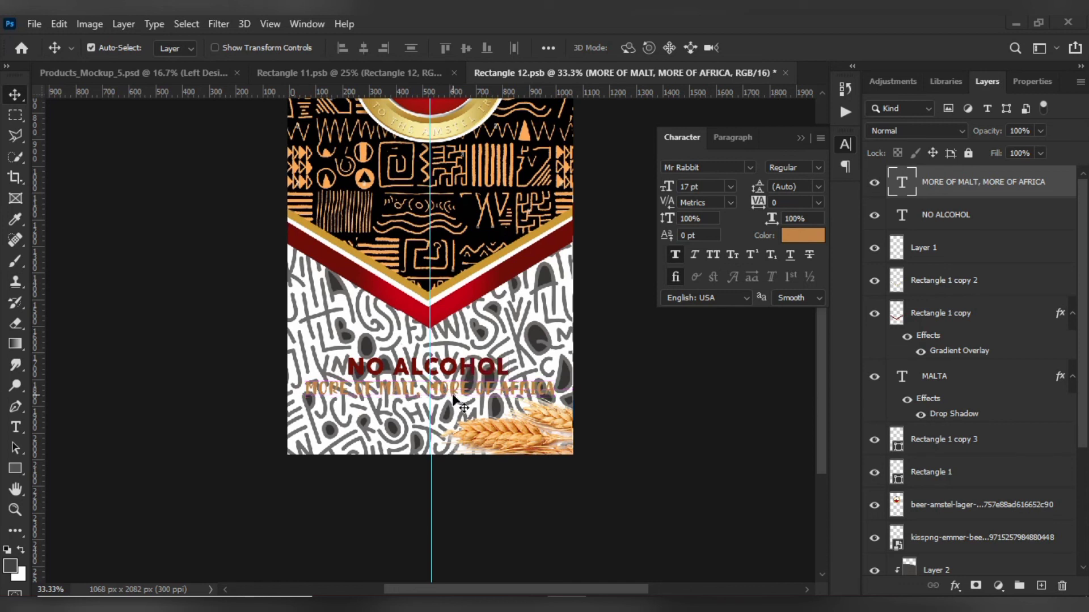
Add a Drop Shadow to the tagline text layer with its opacity set to 100%.
left_click(1065, 193)
double_click(1064, 193)
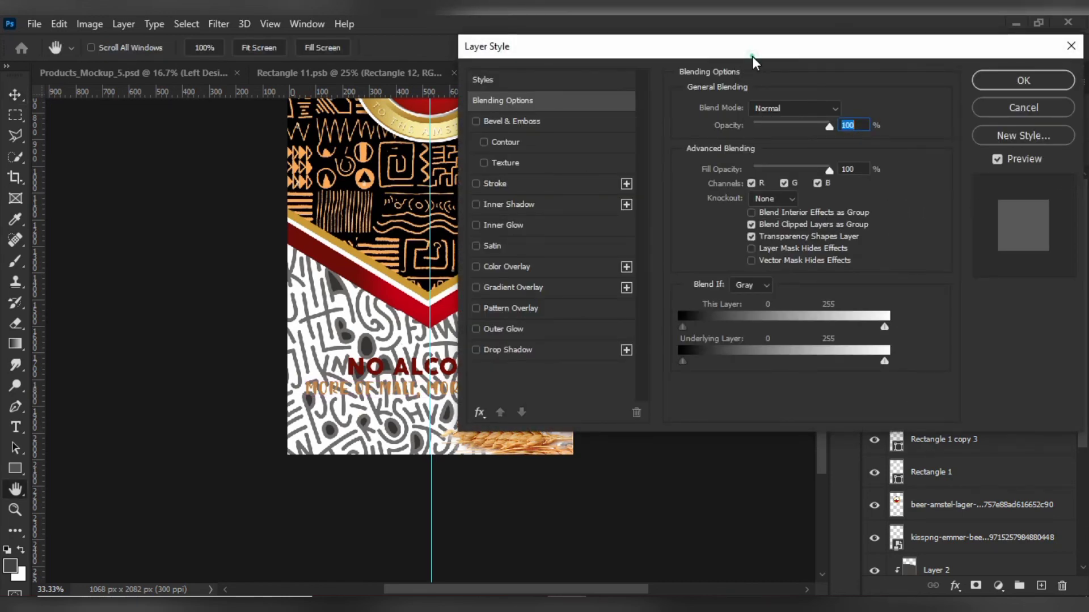
left_click_drag(752, 56, 859, 70)
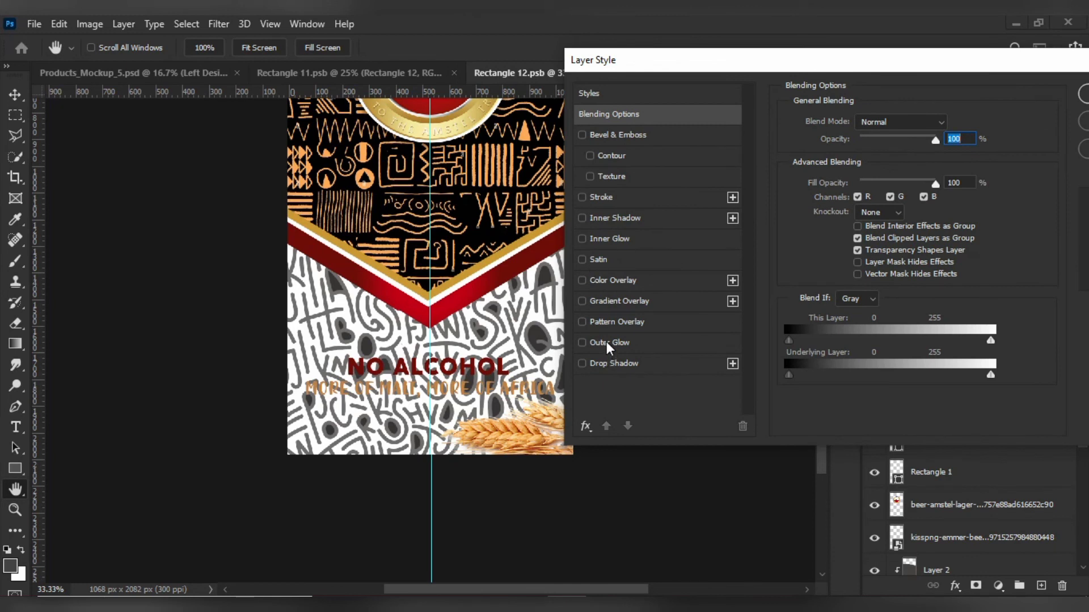
left_click(612, 363)
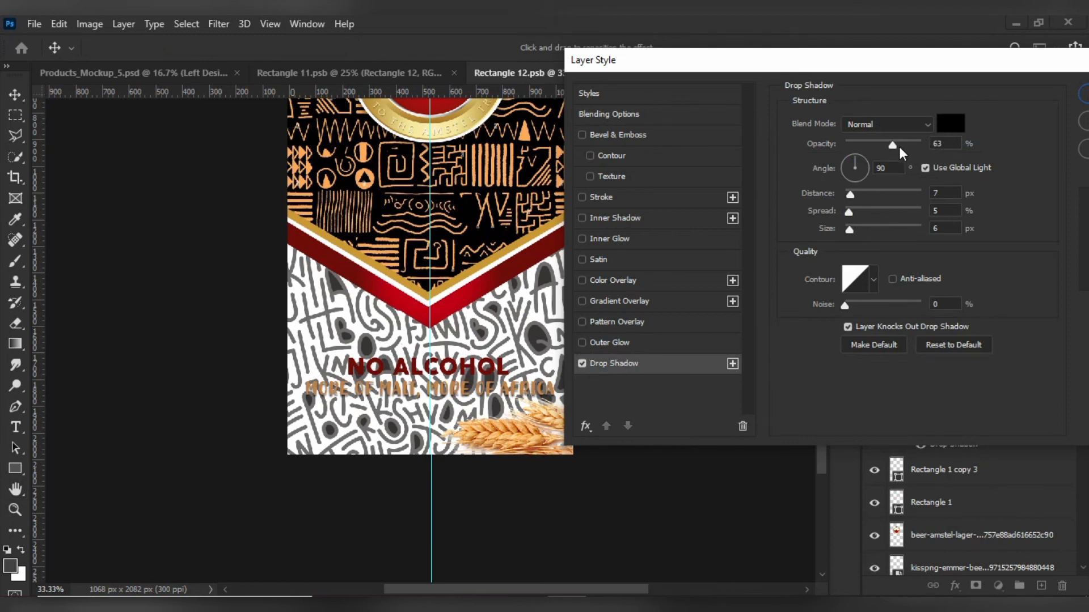
left_click_drag(895, 145, 940, 149)
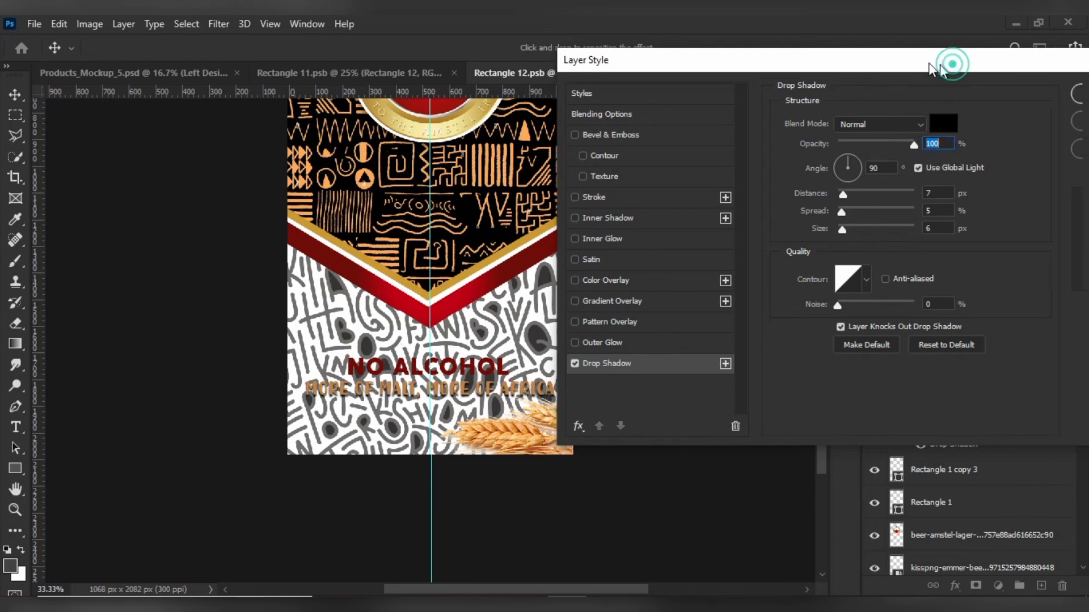
Add an Outer Glow to the tagline in an orange sampled from the wheat image, with 25% opacity and 26% spread.
left_click_drag(953, 64, 855, 58)
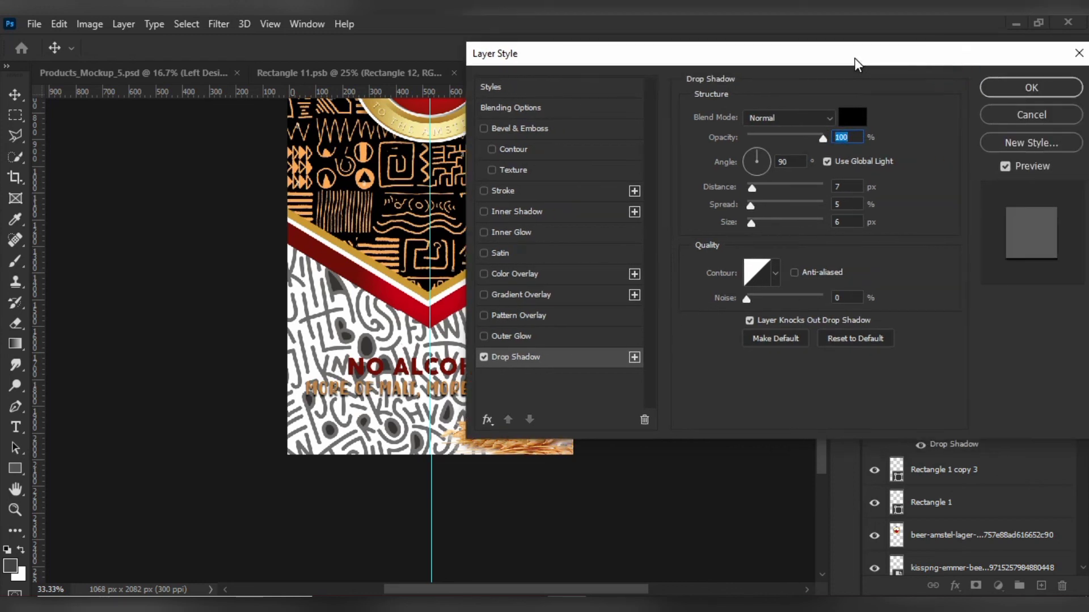
left_click(483, 337)
left_click(519, 339)
left_click(725, 170)
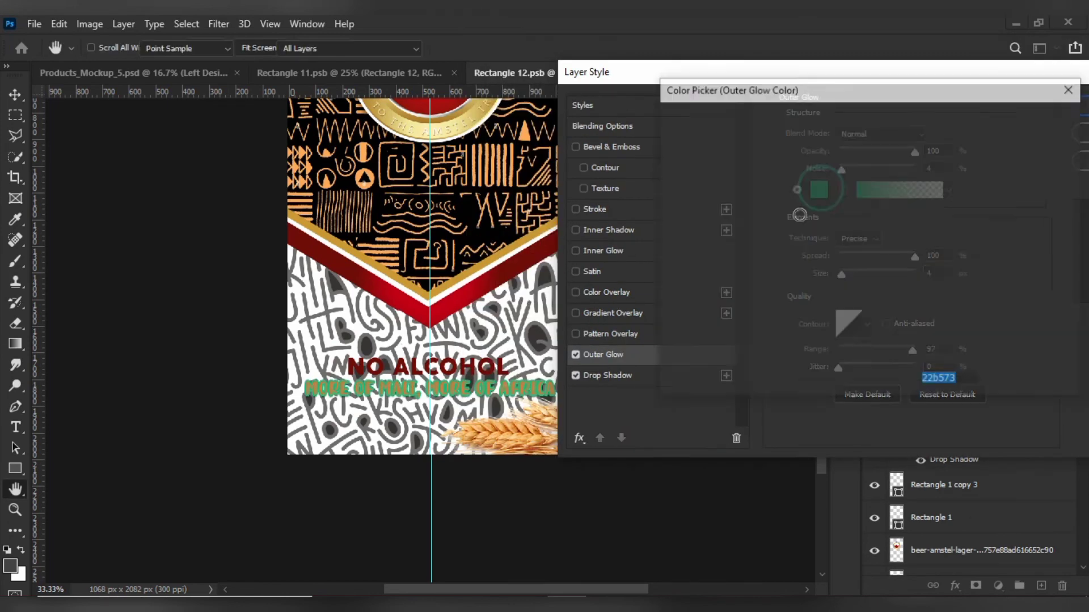
left_click(533, 432)
left_click(1042, 126)
left_click_drag(914, 152, 856, 153)
left_click_drag(915, 257, 854, 256)
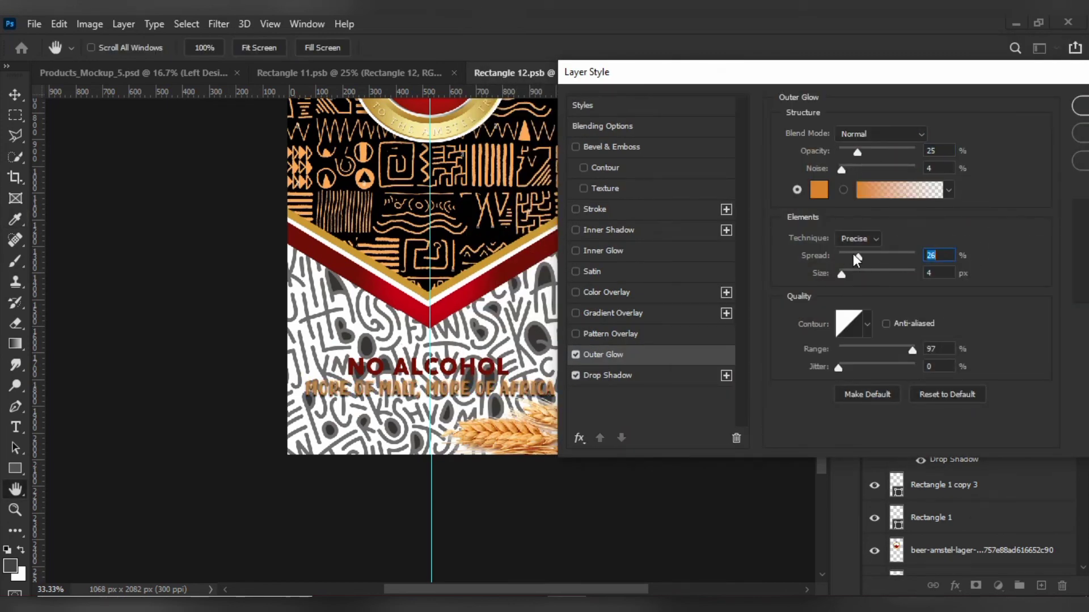
left_click(1074, 107)
key("ctrl+minus")
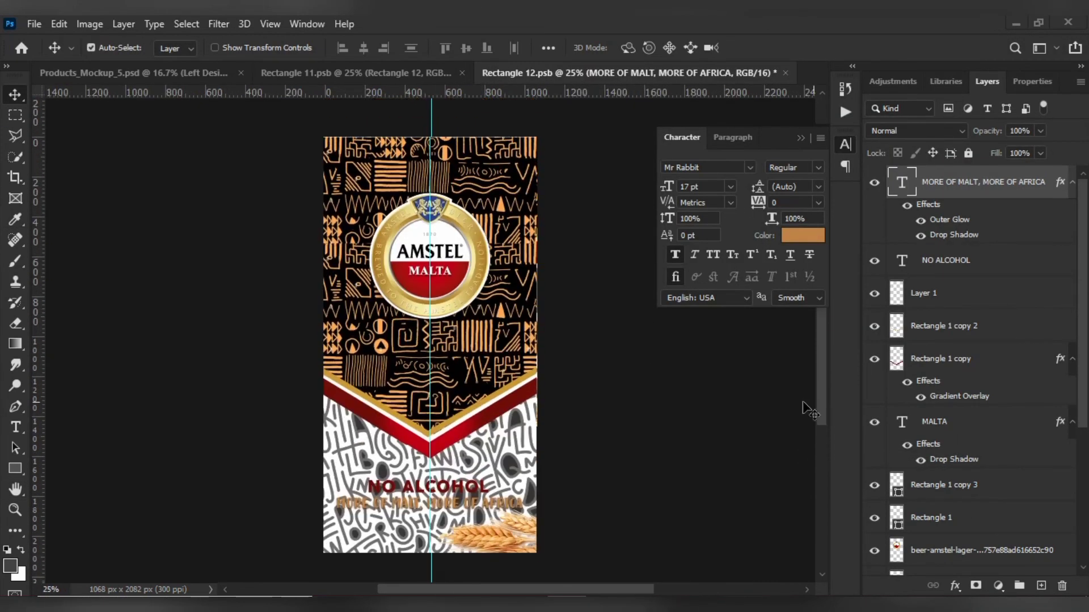
left_click(396, 238)
left_click(431, 271)
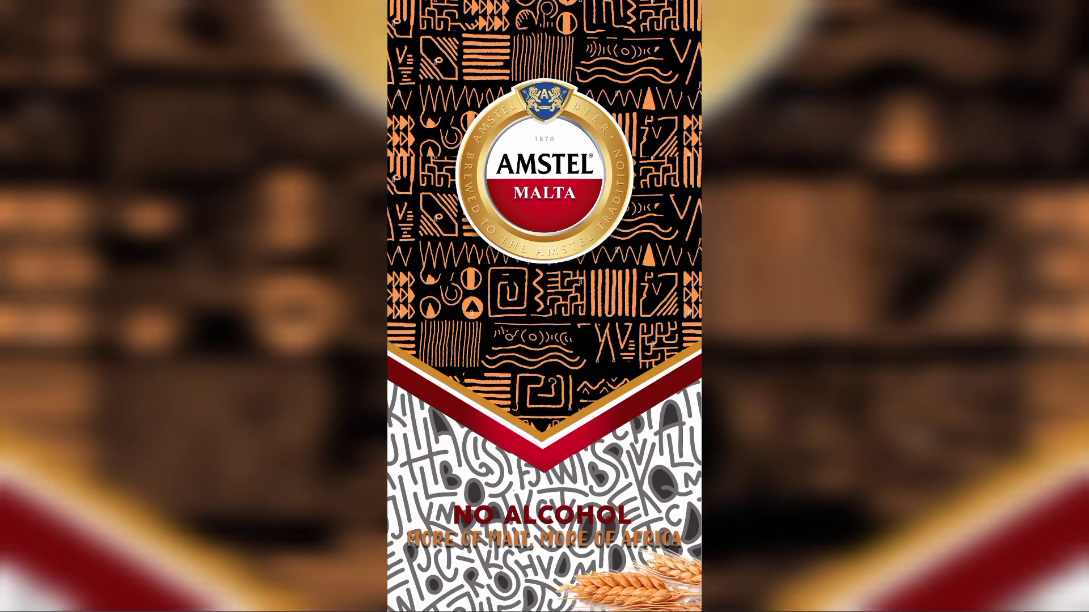